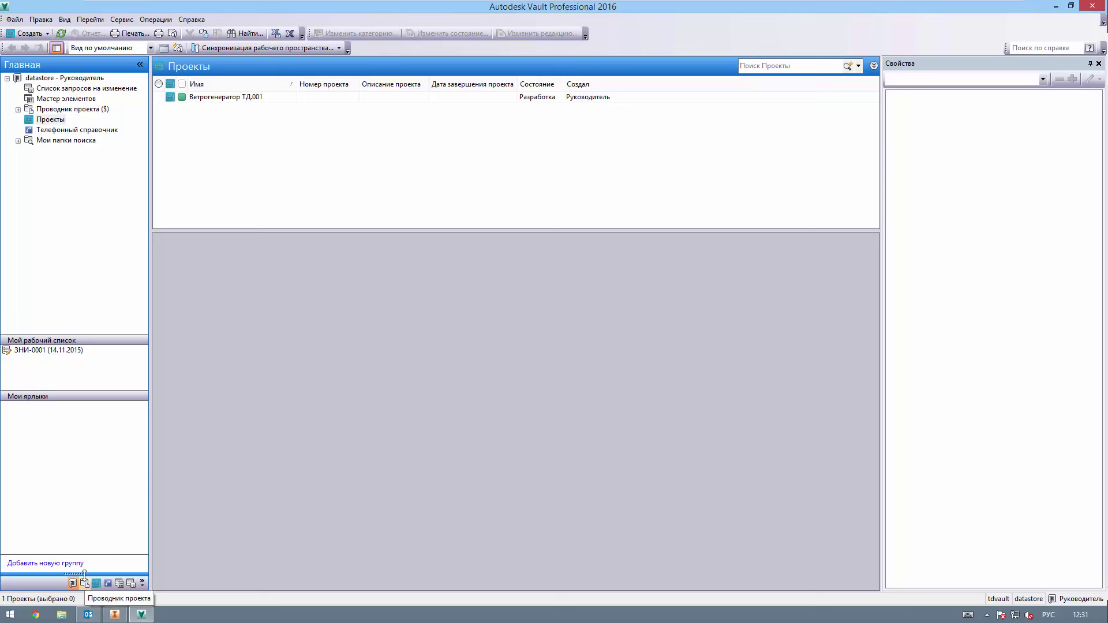
Step: Open the Детали folder of ТД.001 Ветровая турбина in the project explorer and widen the navigation pane
{"action": "mouse_move", "coordinate": [85, 573]}
{"action": "left_mouse_down"}
{"action": "mouse_move", "coordinate": [87, 421]}
{"action": "mouse_move", "coordinate": [75, 578]}
{"action": "left_mouse_up"}
{"action": "left_click", "coordinate": [80, 485]}
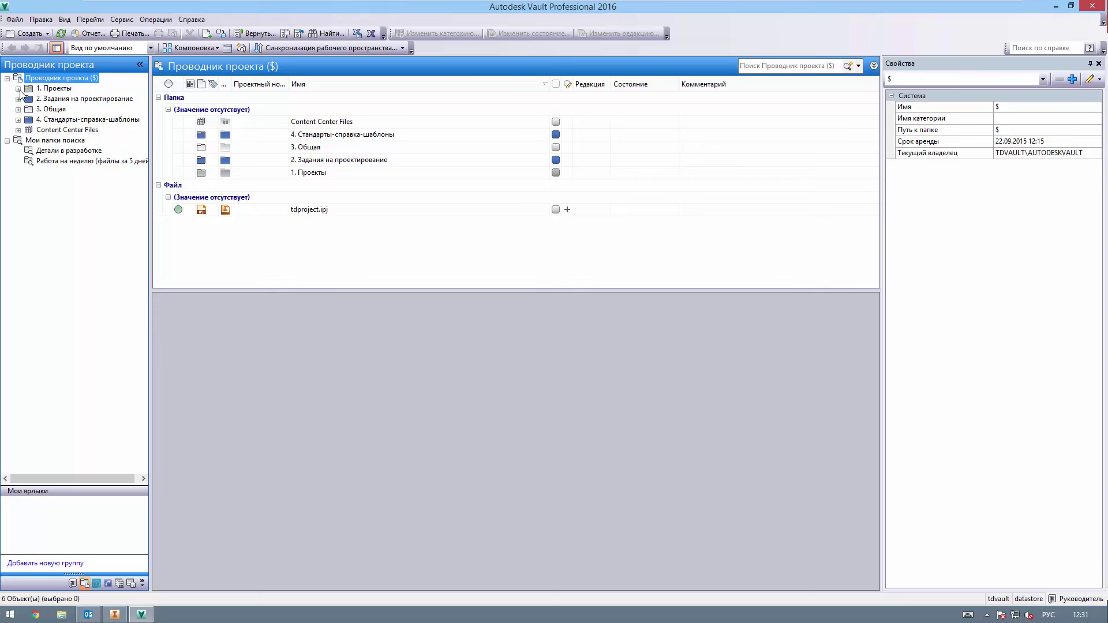
{"action": "left_click", "coordinate": [18, 89]}
{"action": "left_click", "coordinate": [29, 99]}
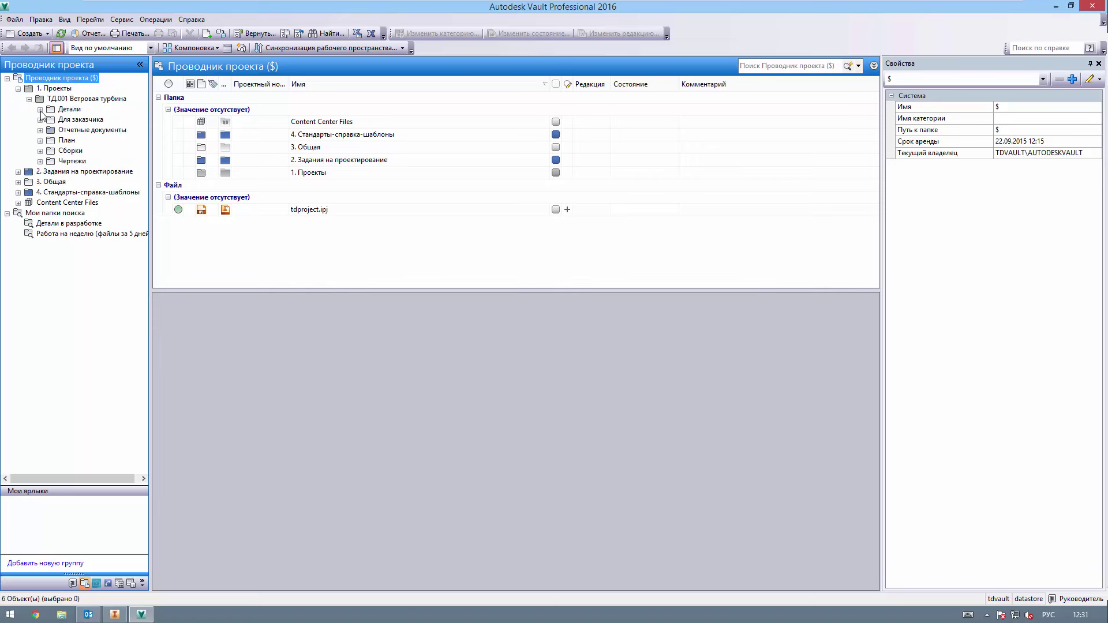
{"action": "left_click", "coordinate": [67, 110]}
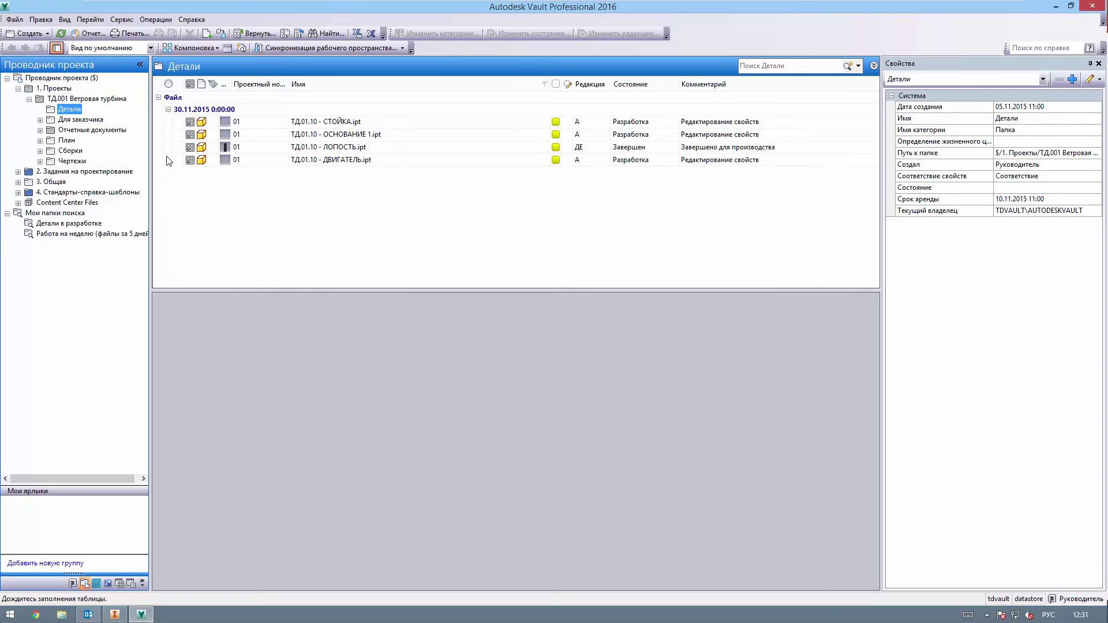
{"action": "left_click_drag", "start_coordinate": [148, 172], "coordinate": [177, 172]}
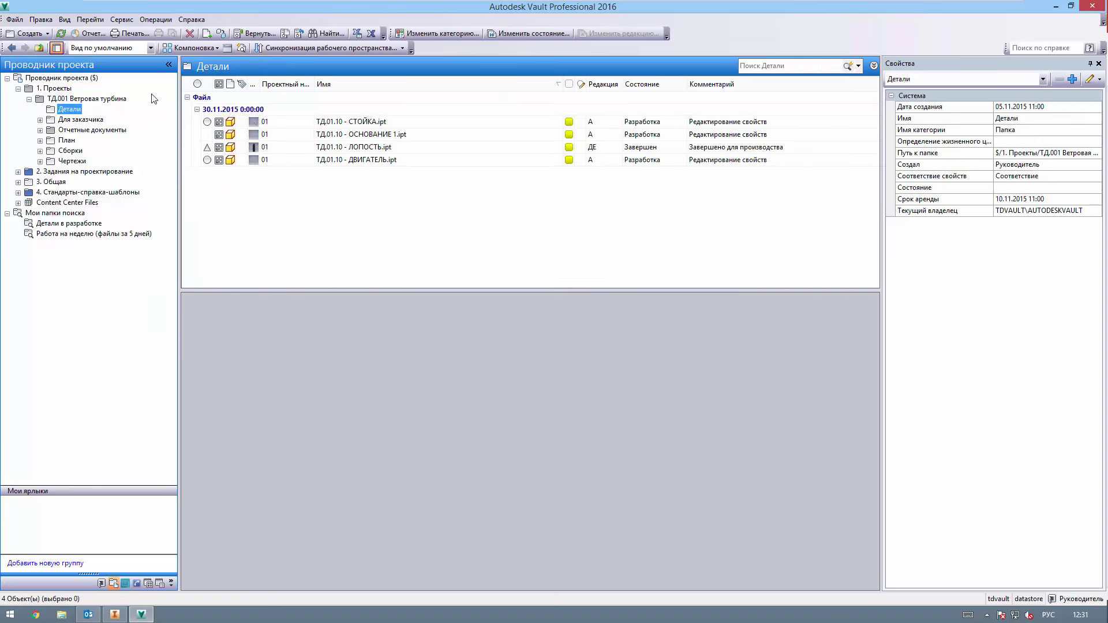
Step: Open the print manager, start adding files to the print job, and browse to the 1. Проекты folder
{"action": "left_click", "coordinate": [132, 33]}
{"action": "left_click_drag", "start_coordinate": [390, 45], "coordinate": [572, 147]}
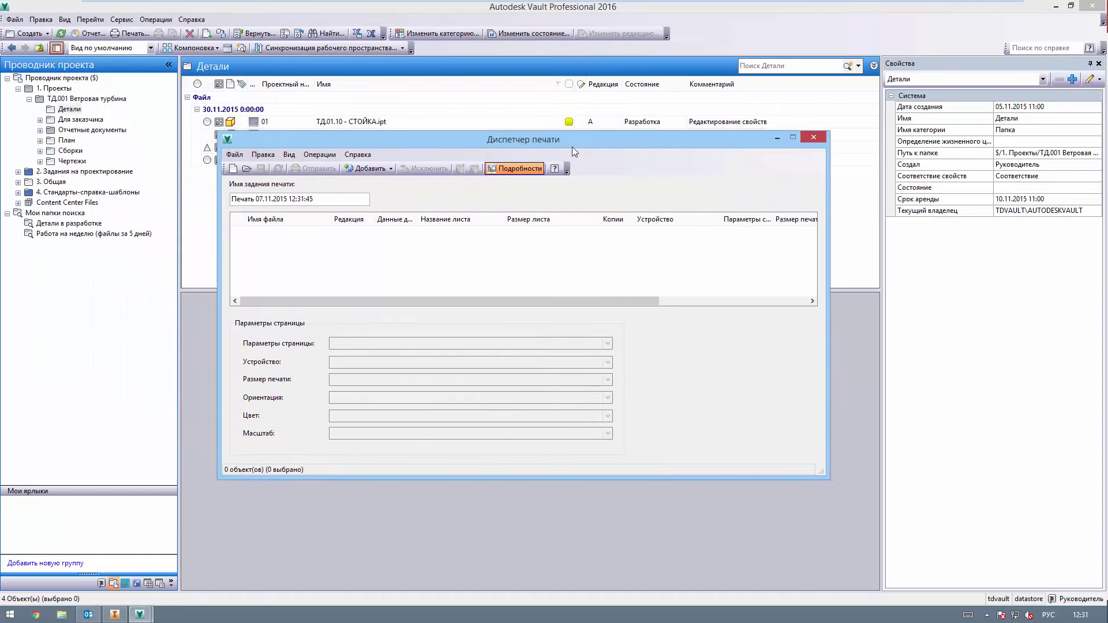
{"action": "left_click", "coordinate": [392, 170]}
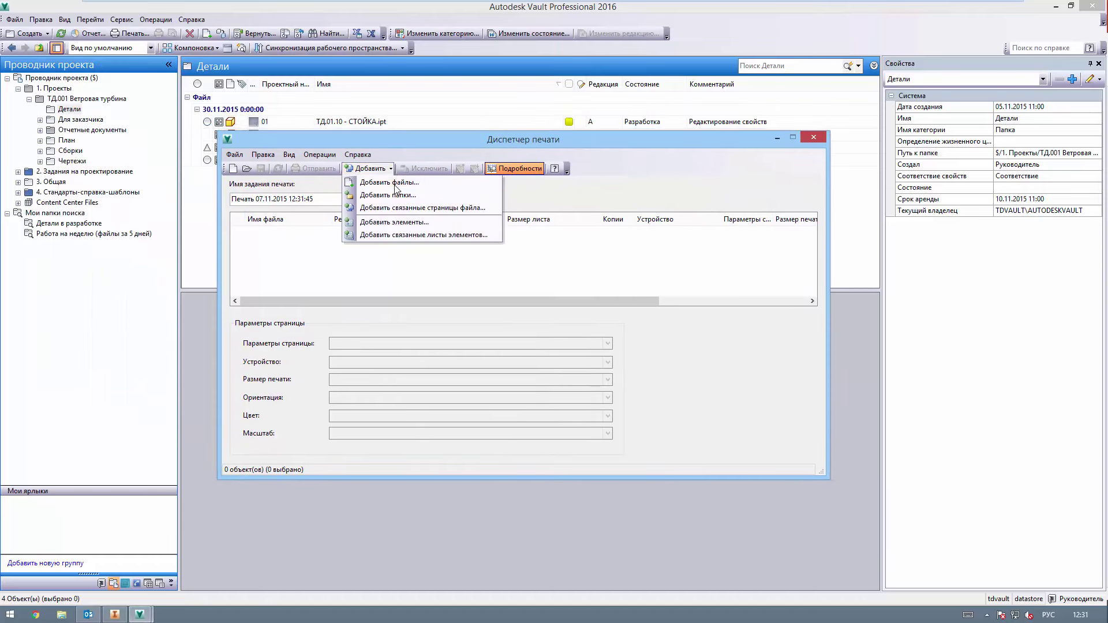
{"action": "left_click", "coordinate": [396, 182]}
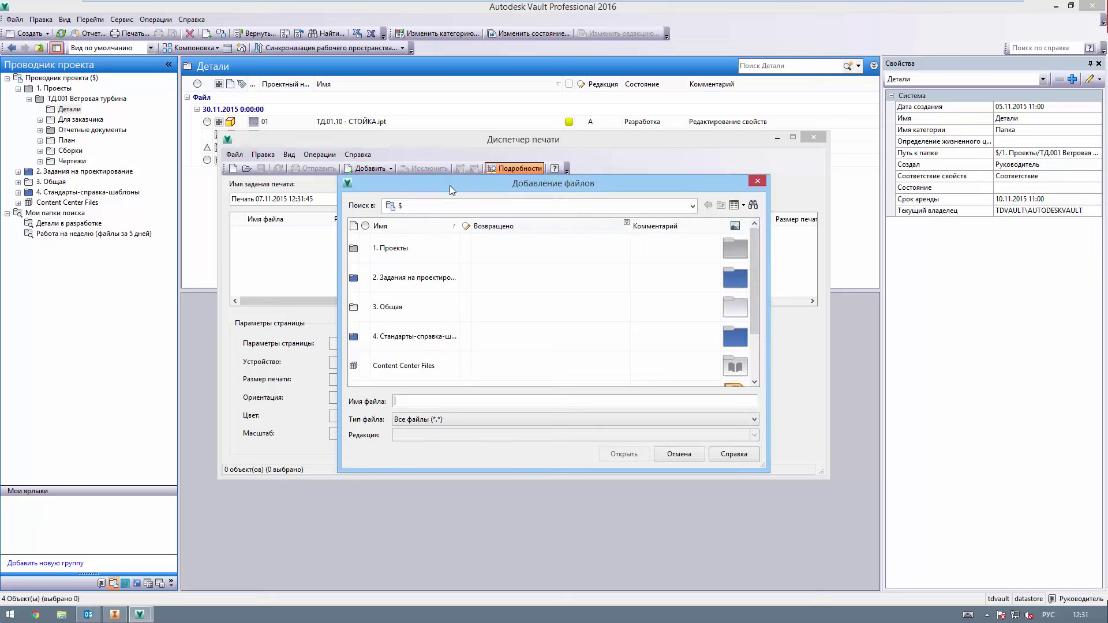
{"action": "double_click", "coordinate": [386, 206]}
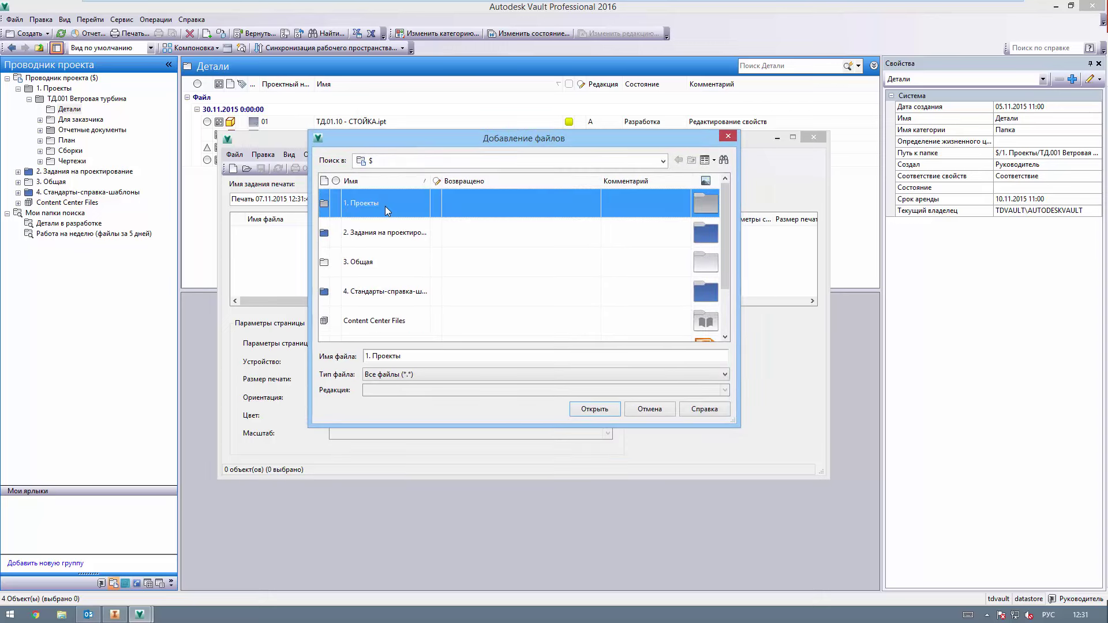
Step: Look through the contents of the Ветрогенератор ТД.001 project in an enlarged file dialog, and return to the parent folder
{"action": "left_click", "coordinate": [405, 237]}
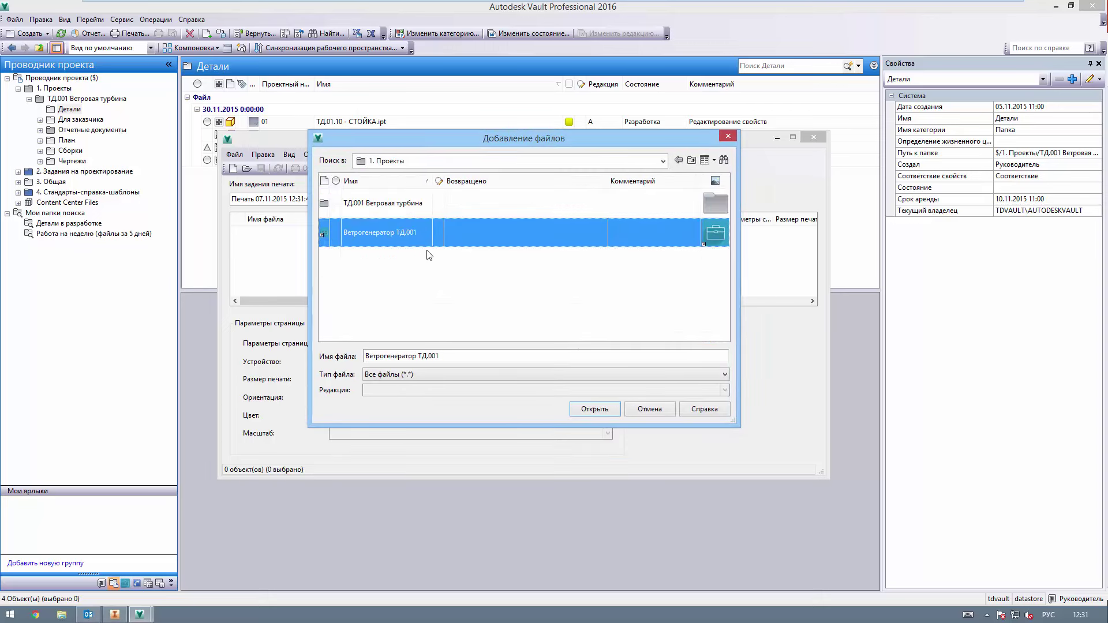
{"action": "double_click", "coordinate": [426, 243]}
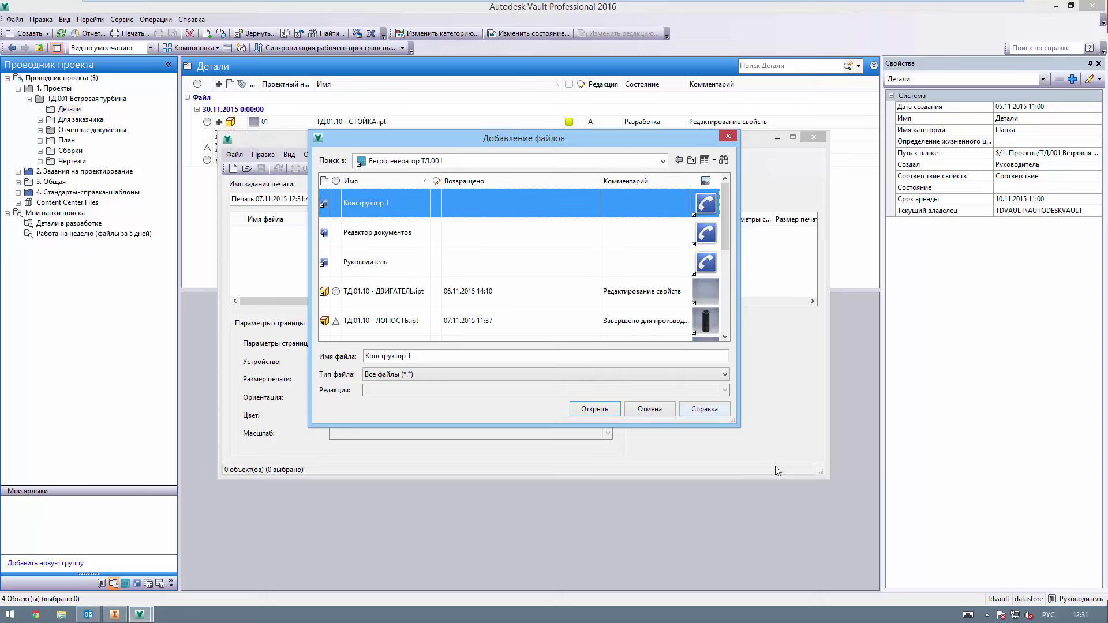
{"action": "left_click_drag", "start_coordinate": [734, 428], "coordinate": [767, 512]}
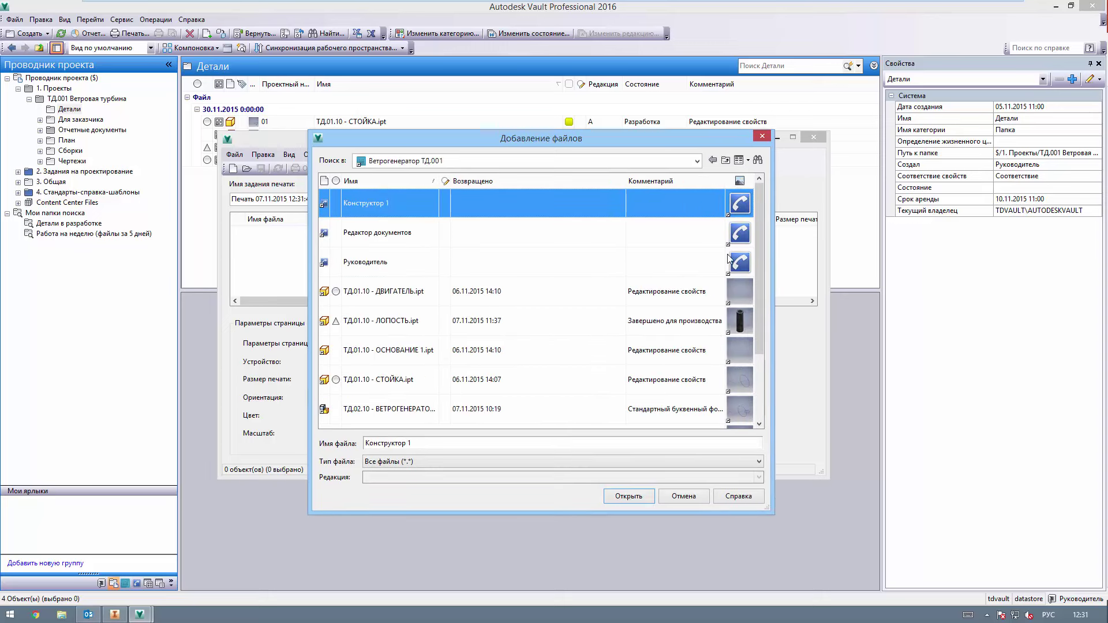
{"action": "scroll", "coordinate": [760, 252], "scroll_direction": "down", "scroll_amount": 1}
{"action": "scroll", "coordinate": [755, 345], "scroll_direction": "down", "scroll_amount": 1}
{"action": "scroll", "coordinate": [749, 236], "scroll_direction": "up", "scroll_amount": 2}
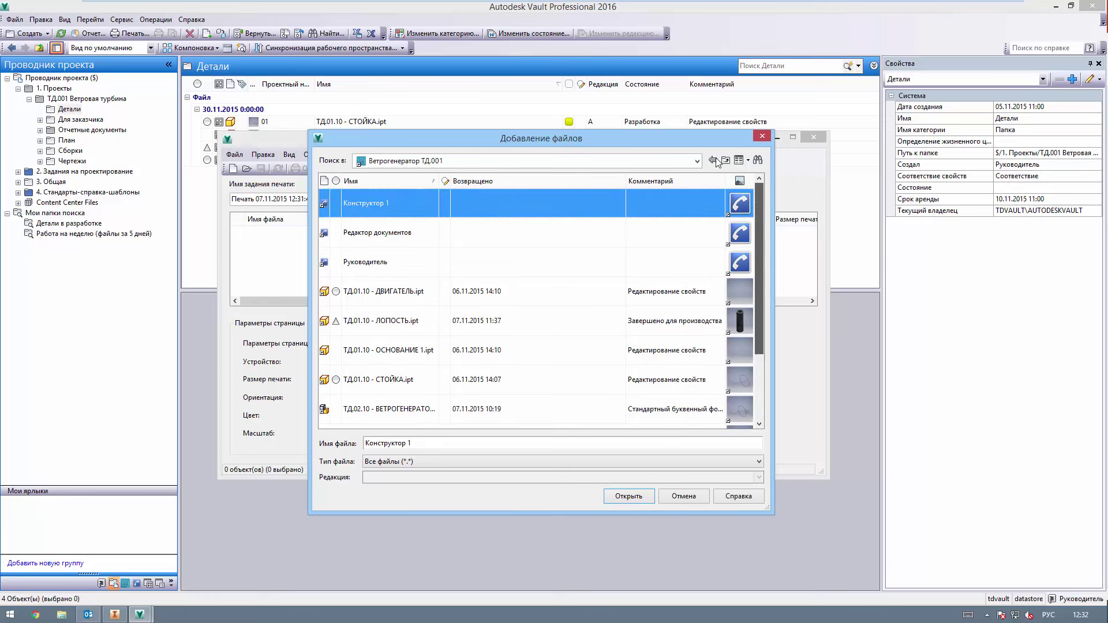
{"action": "key", "text": "BackSpace"}
Step: Add the CSV property-change report from the ТД.001 Ветровая турбина folder to the print job and widen the revision column
{"action": "double_click", "coordinate": [411, 214]}
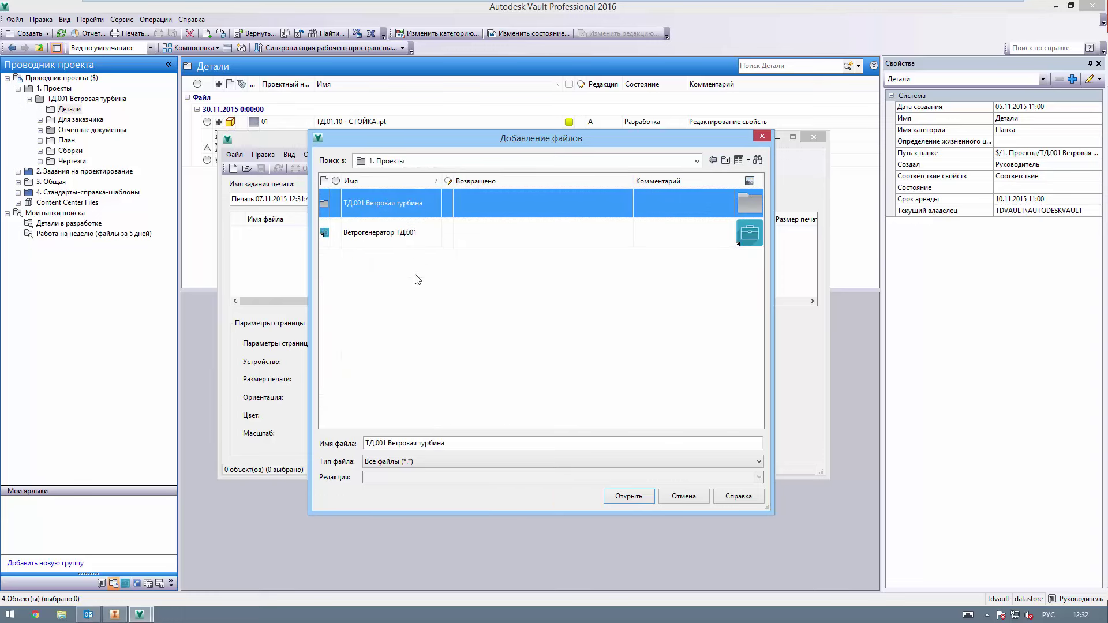
{"action": "left_click", "coordinate": [432, 385]}
{"action": "scroll", "coordinate": [412, 352], "scroll_direction": "down", "scroll_amount": 1}
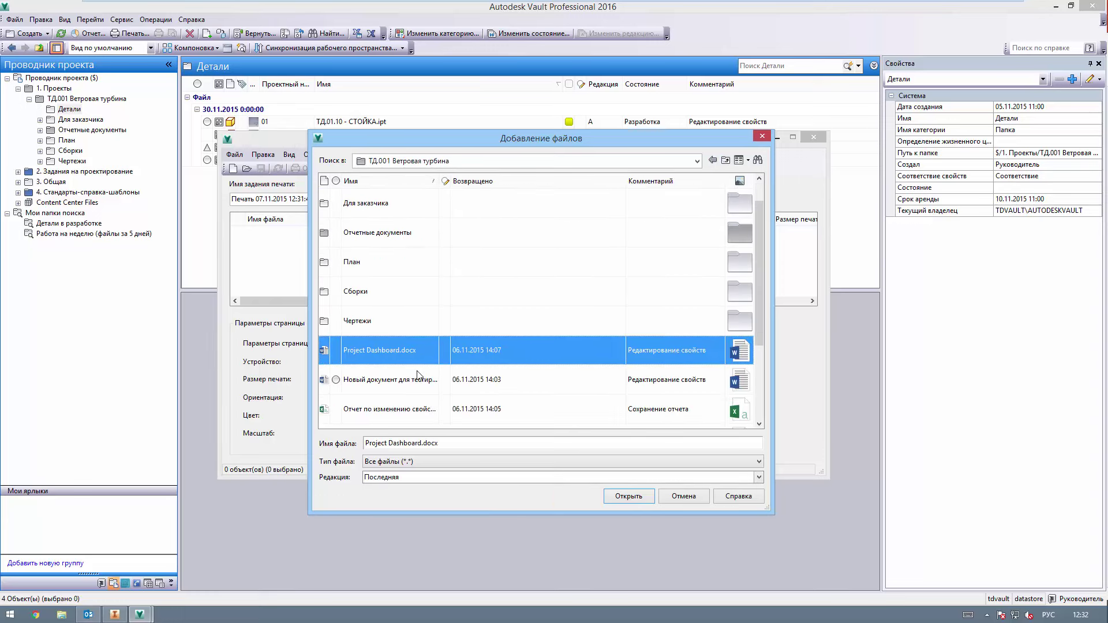
{"action": "scroll", "coordinate": [412, 352], "scroll_direction": "down", "scroll_amount": 2}
{"action": "left_click", "coordinate": [412, 351]}
{"action": "key", "text": "Return"}
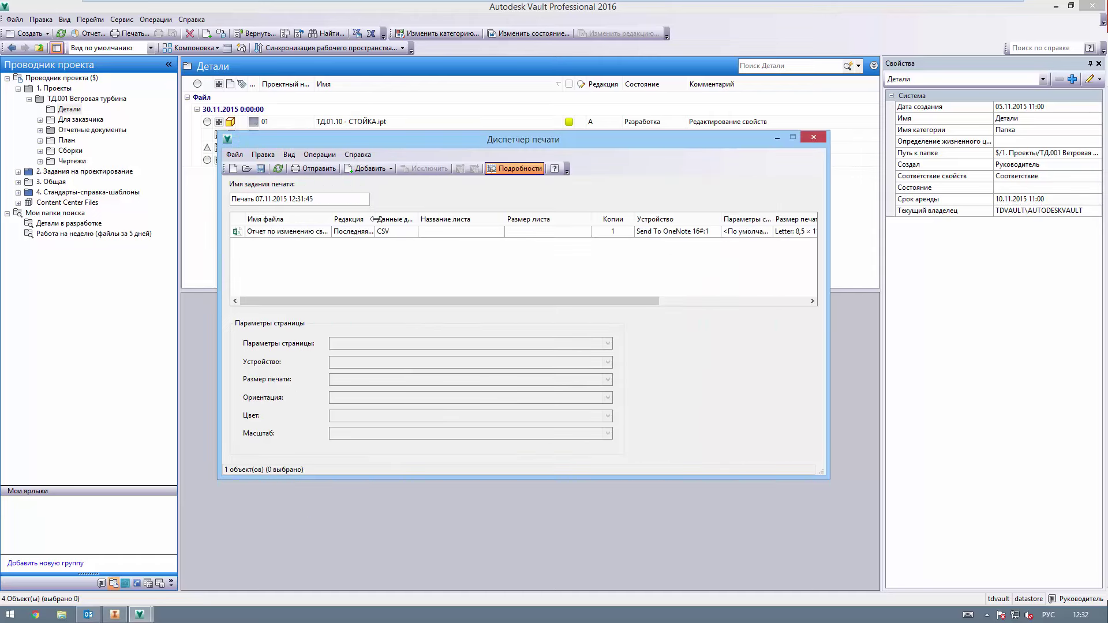
{"action": "left_click_drag", "start_coordinate": [409, 220], "coordinate": [410, 219]}
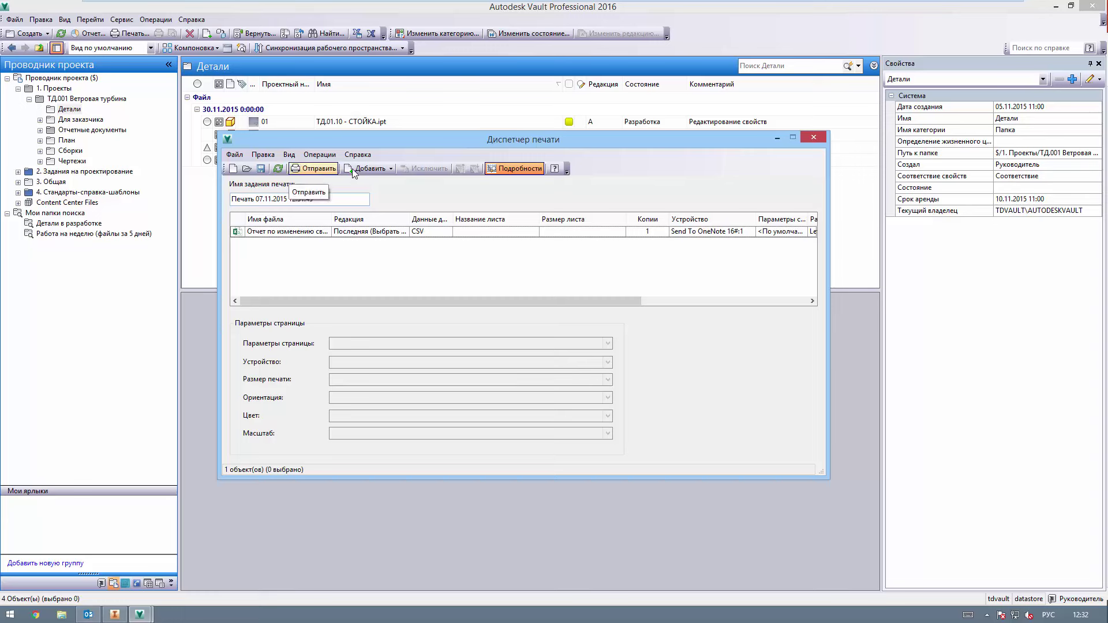
Step: Add Project Dashboard.docx from the ТД.001 Ветровая турбина folder to the print job
{"action": "key", "text": "ctrl+a"}
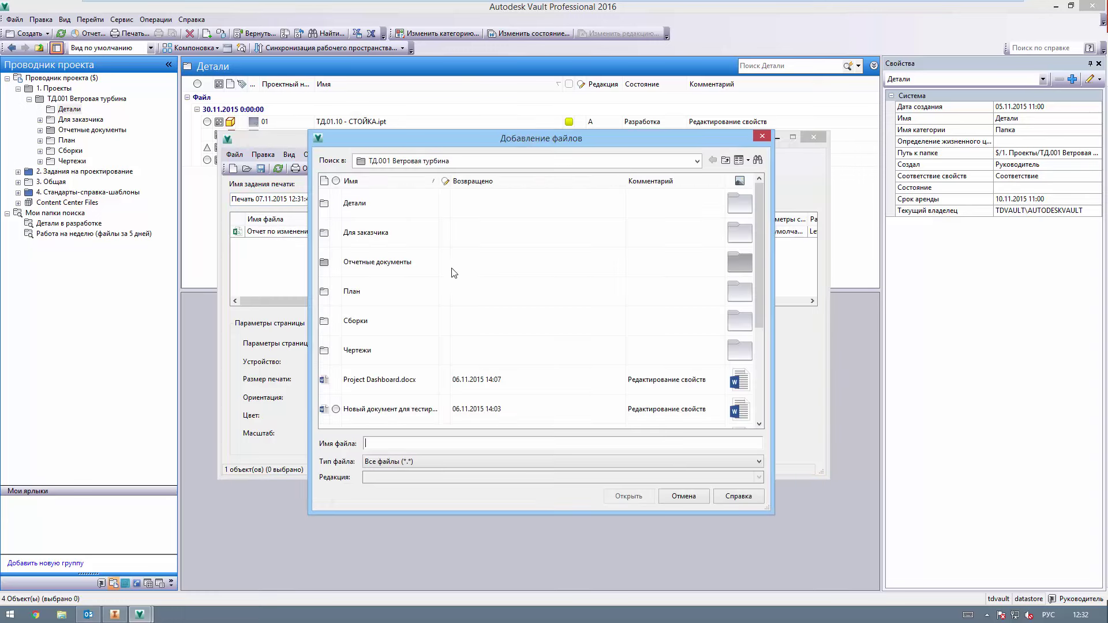
{"action": "left_click", "coordinate": [397, 390]}
{"action": "scroll", "coordinate": [398, 390], "scroll_direction": "down", "scroll_amount": 4}
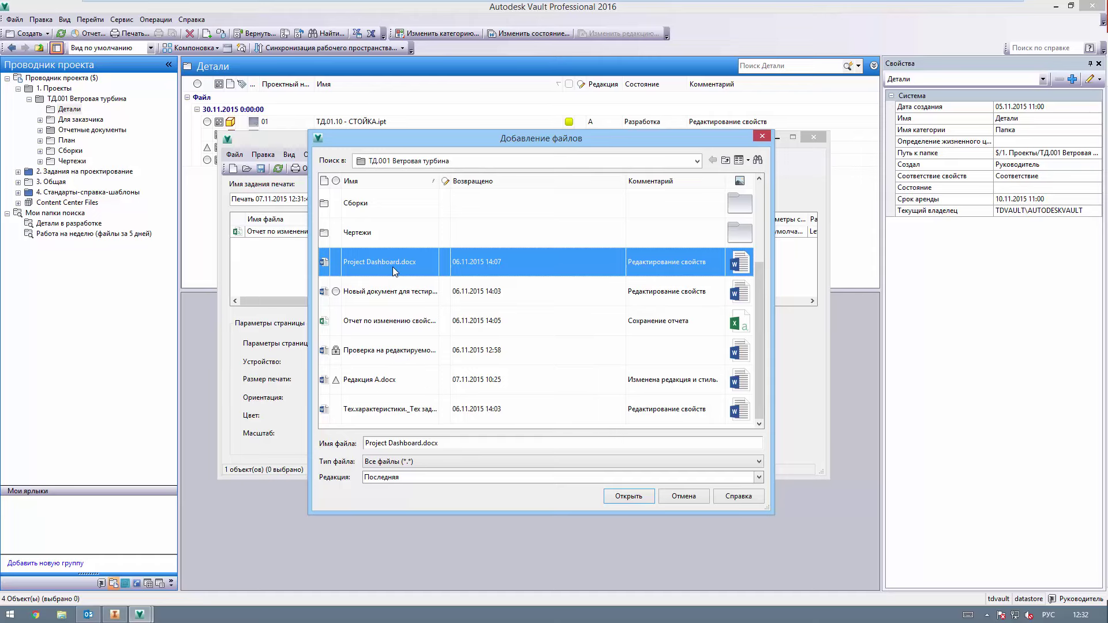
{"action": "key", "text": "Return"}
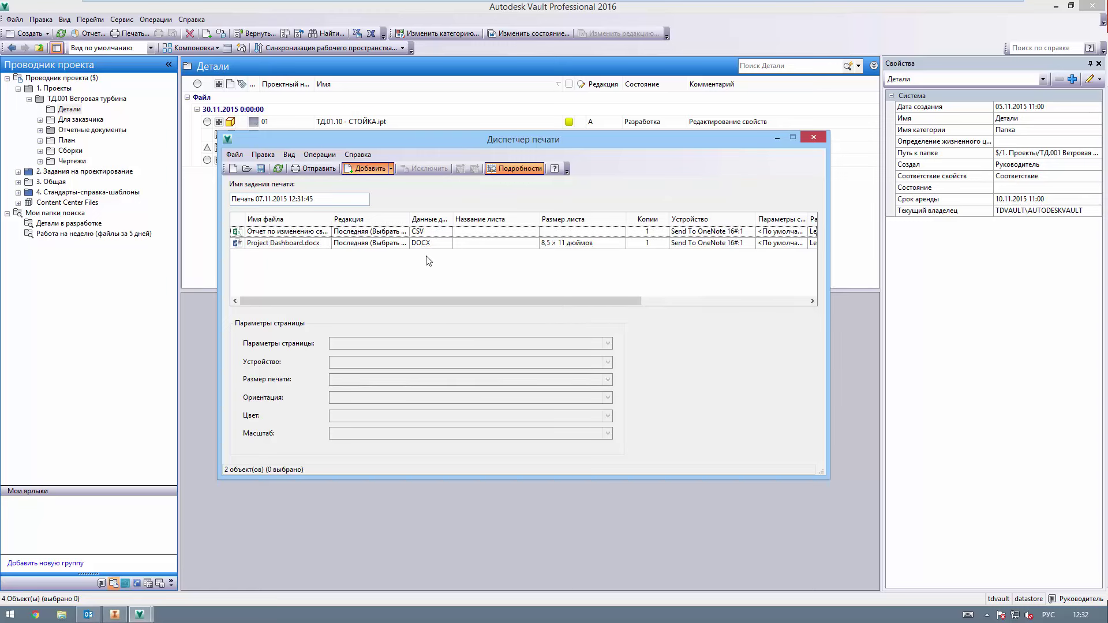
Step: Add ТД.01.10 - ЛОПОСТЬ.dwg from the Чертежи folder to the print job, and check the page settings of the drawing and CSV report
{"action": "double_click", "coordinate": [379, 350]}
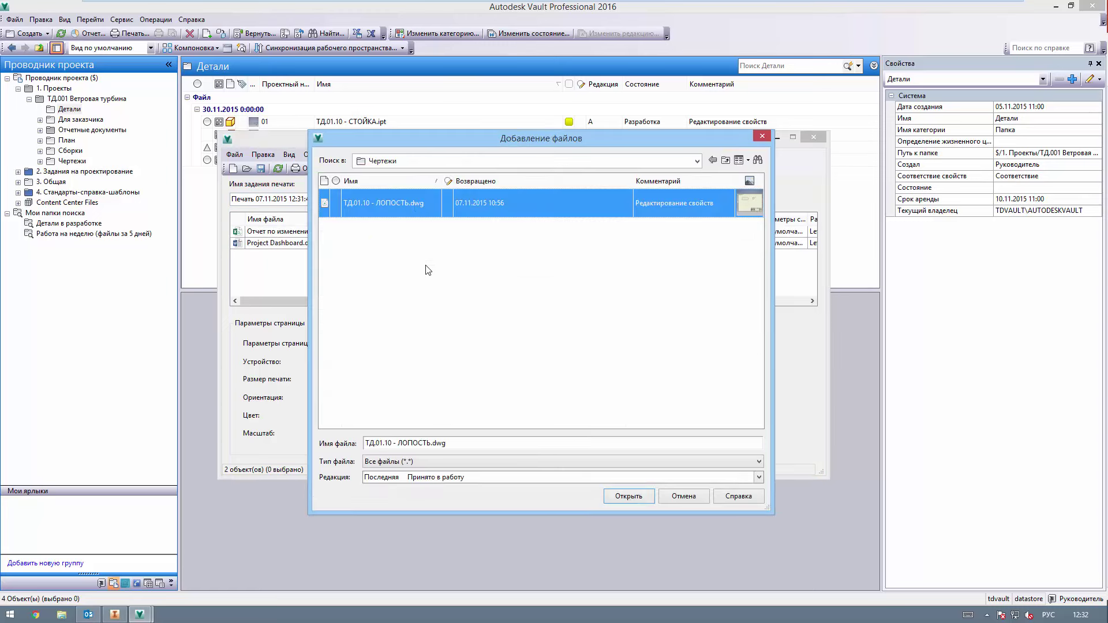
{"action": "key", "text": "Return"}
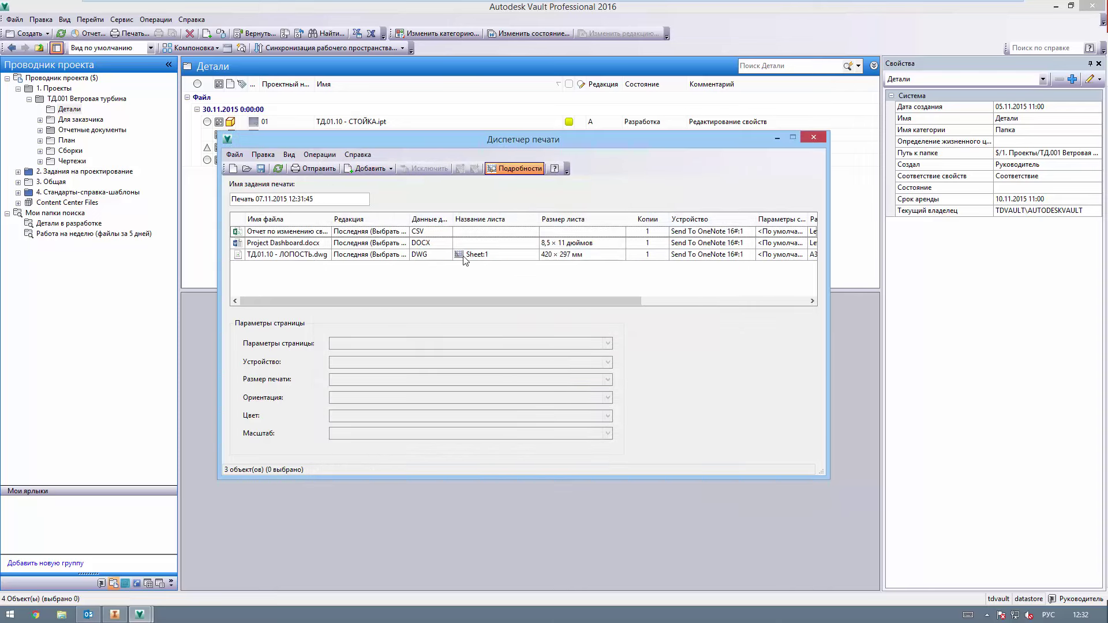
{"action": "left_click", "coordinate": [464, 258]}
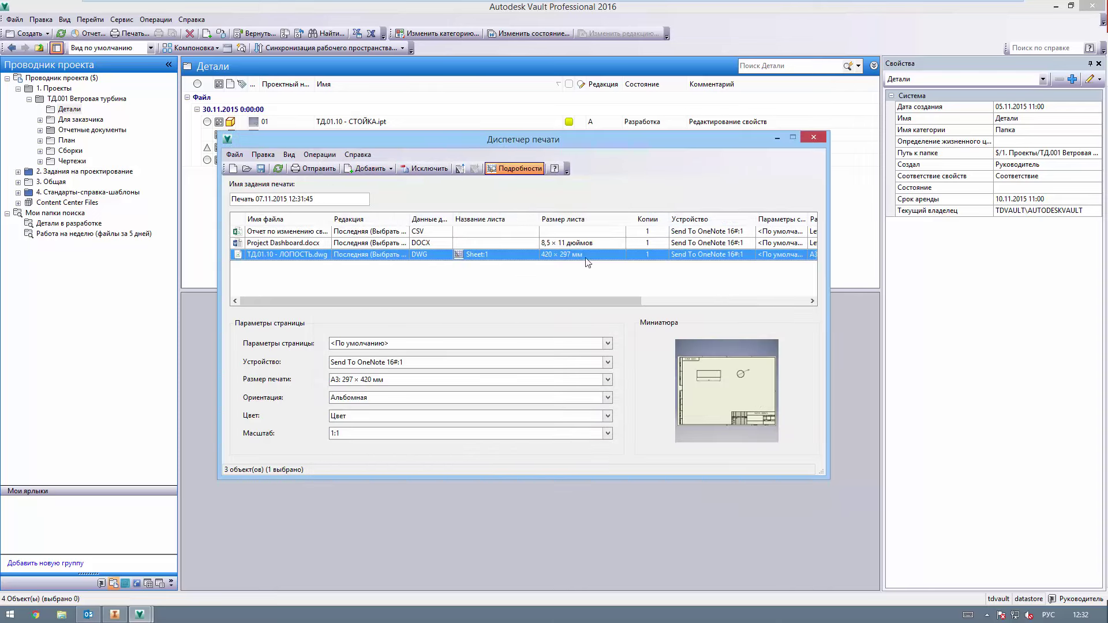
{"action": "left_click", "coordinate": [453, 231]}
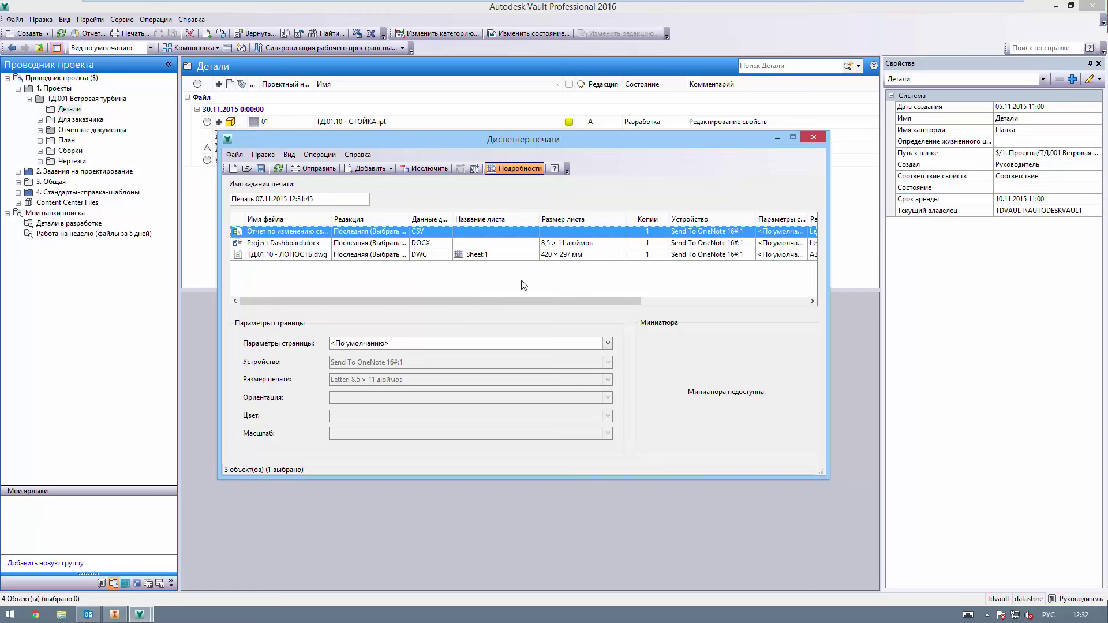
{"action": "left_click_drag", "start_coordinate": [453, 219], "coordinate": [463, 219]}
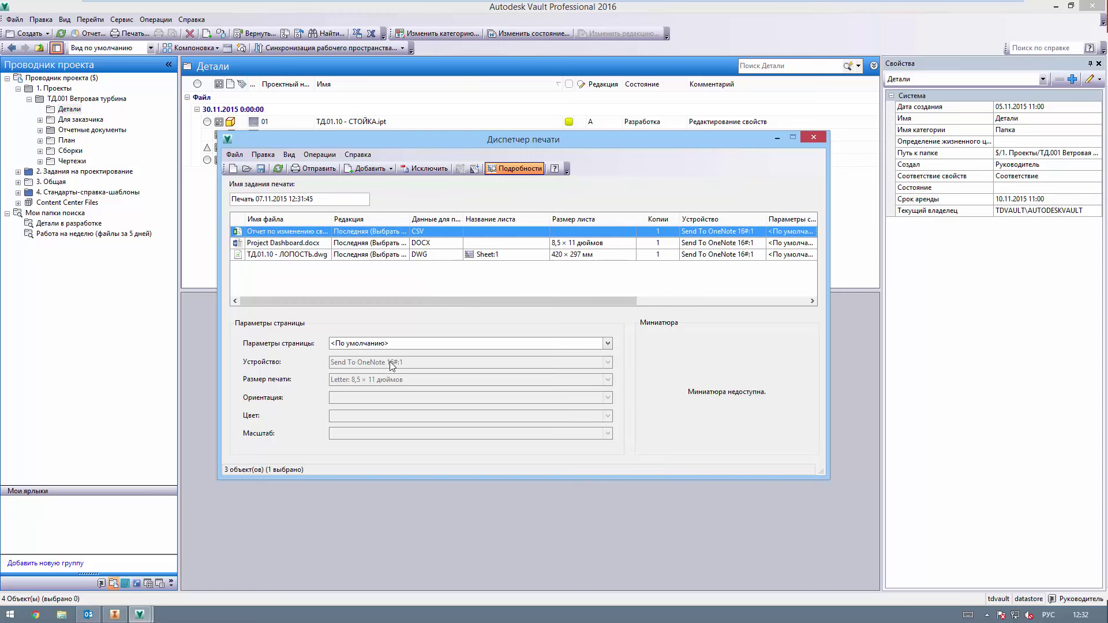
Step: Set the print device for Project Dashboard.docx to HP2055_GP1#:4
{"action": "left_click", "coordinate": [394, 244]}
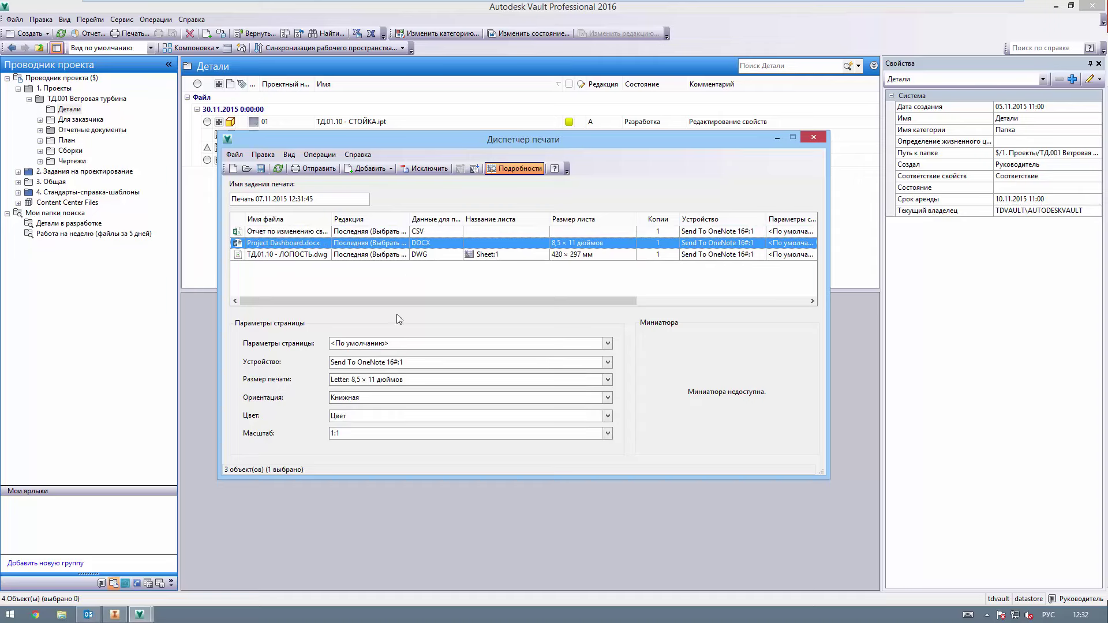
{"action": "left_click", "coordinate": [607, 362]}
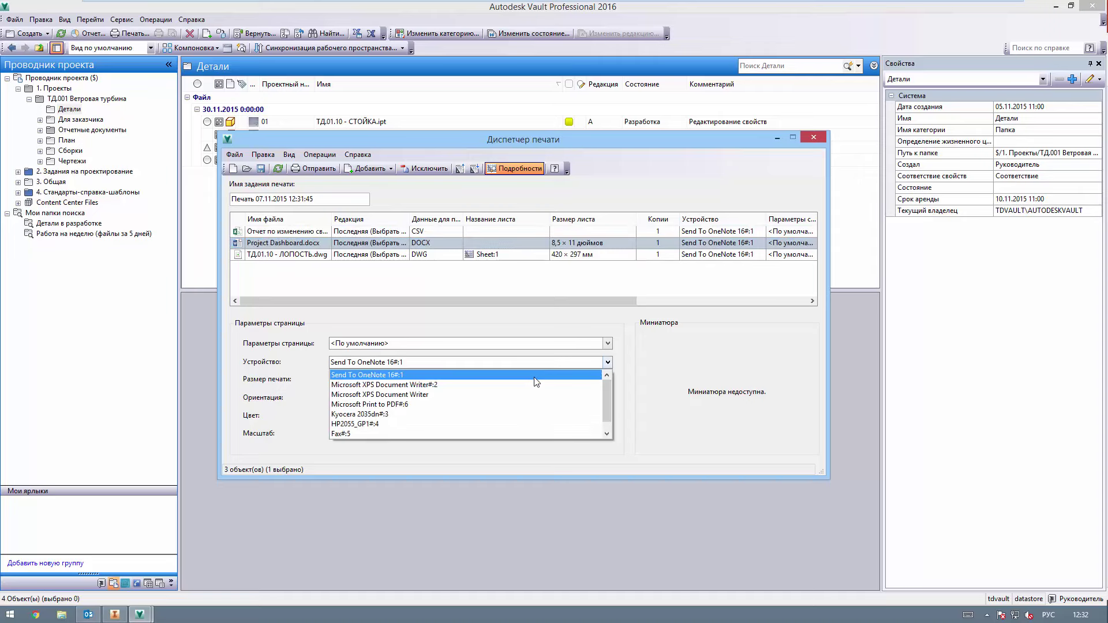
{"action": "left_click", "coordinate": [509, 423]}
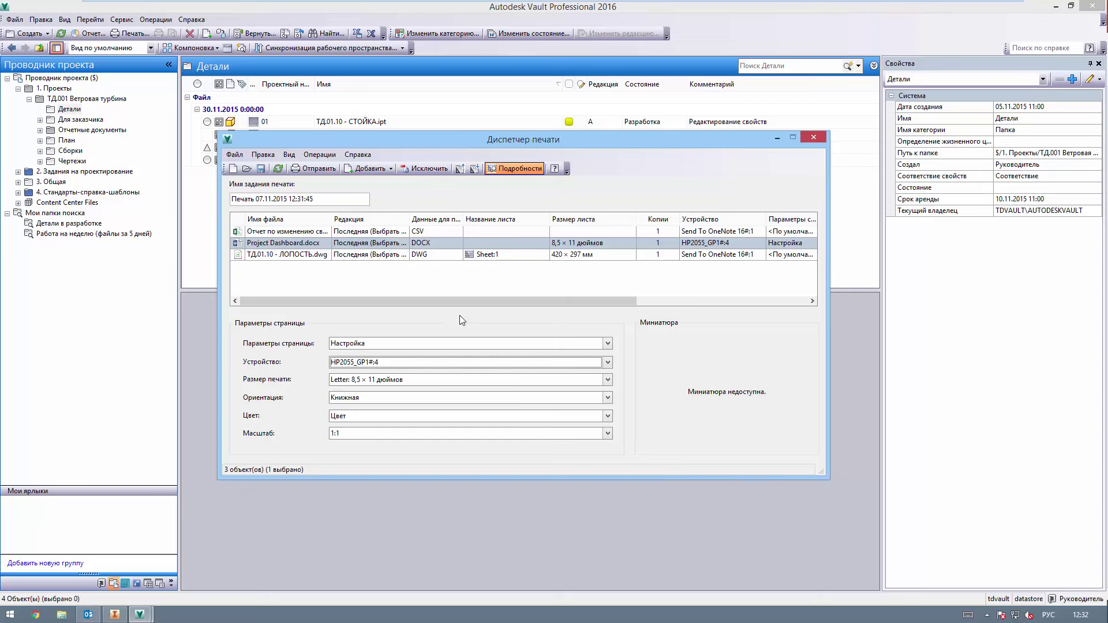
Step: Set the print device for ТД.01.10 - ЛОПОСТЬ.dwg to Kyocera 2035dn#:3 and sort the print list by device
{"action": "key", "text": "Down"}
{"action": "left_click", "coordinate": [461, 363]}
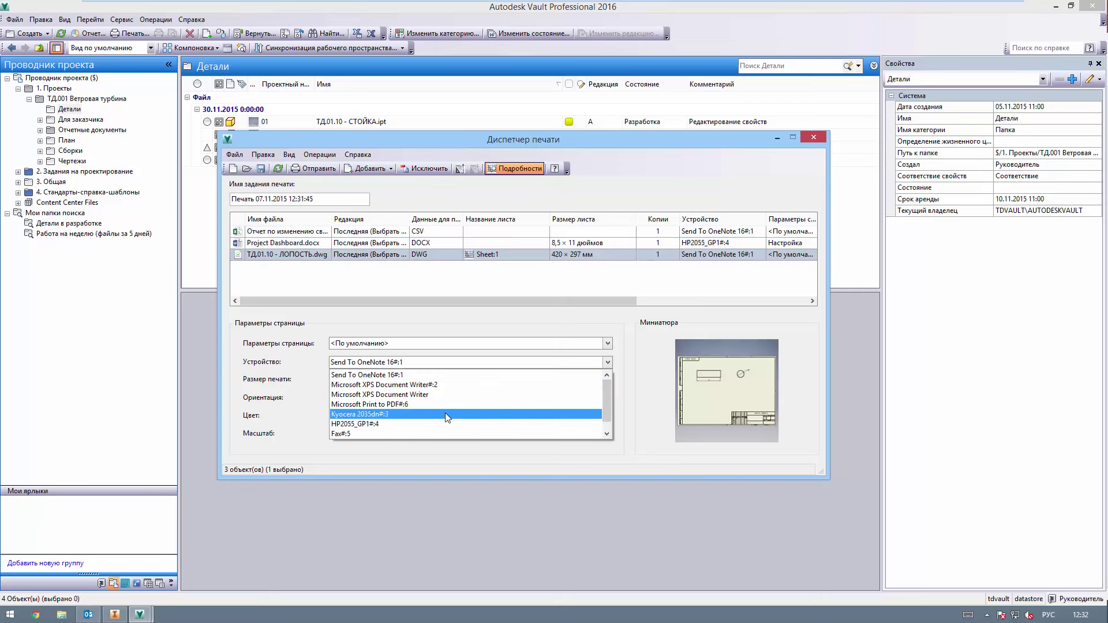
{"action": "left_click", "coordinate": [445, 414]}
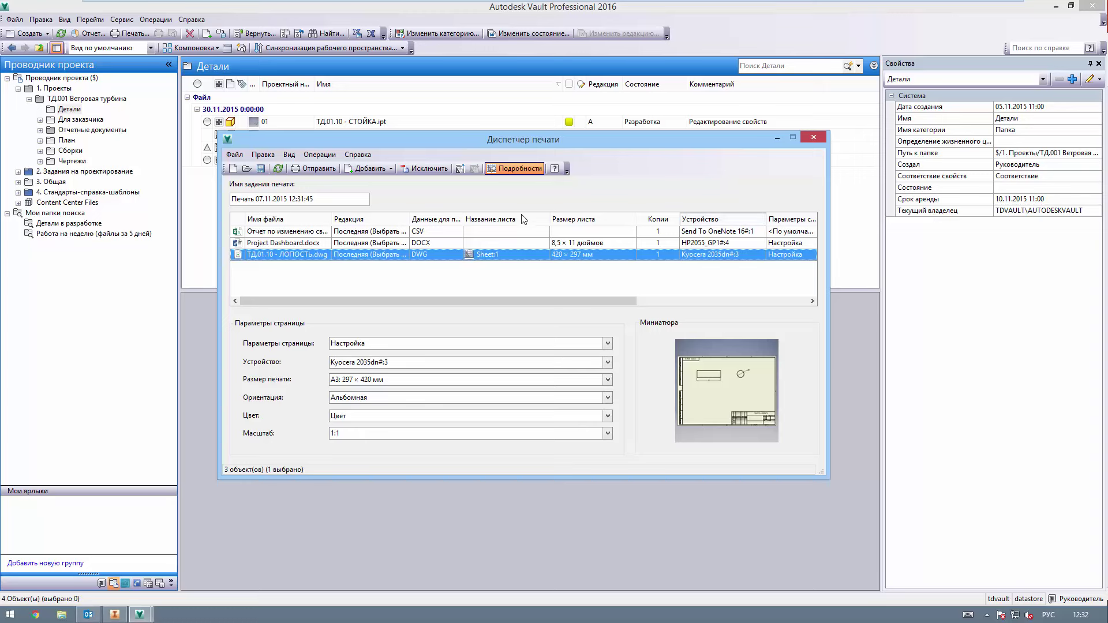
{"action": "left_click", "coordinate": [711, 219]}
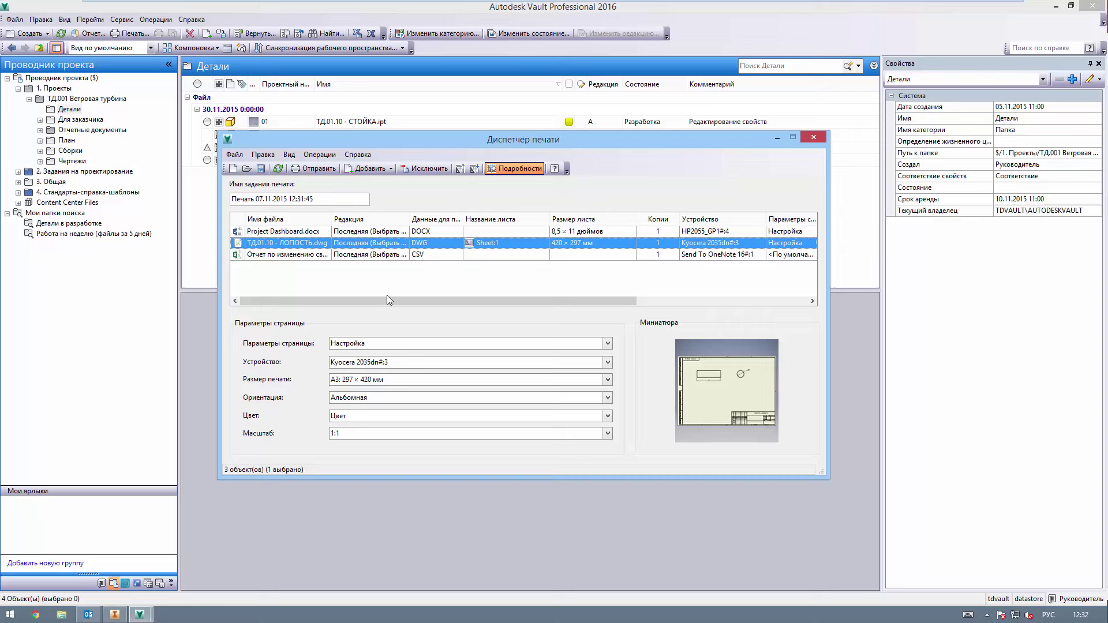
Step: Set the drawing's print size to A4: 210 × 297 мм, orientation to Альбомная and scale to Вписать в страницу
{"action": "left_click", "coordinate": [387, 382]}
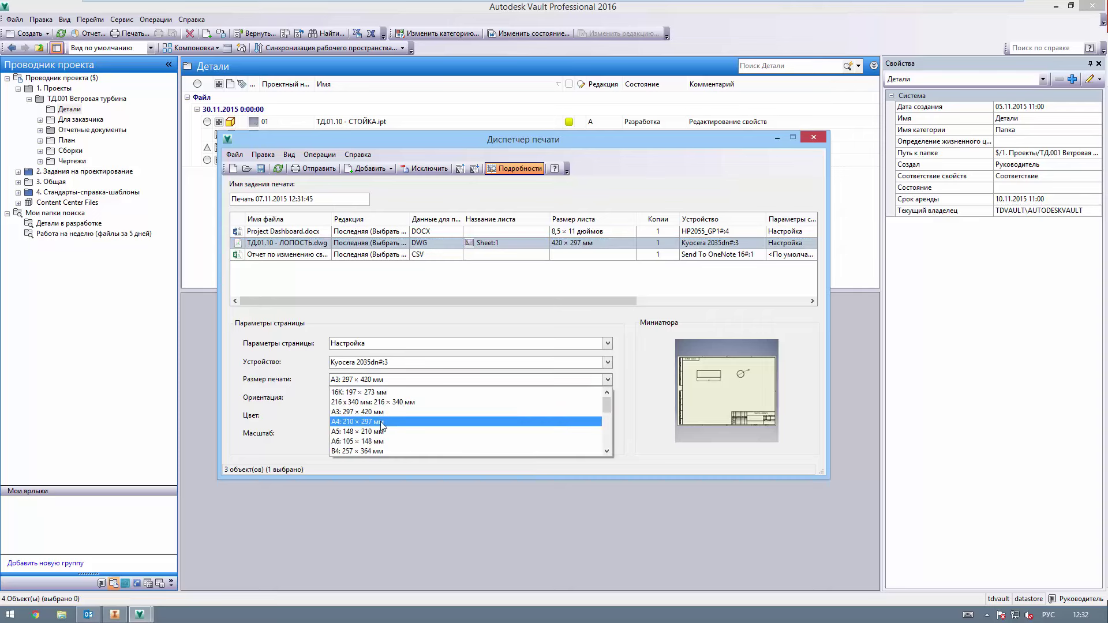
{"action": "left_click", "coordinate": [381, 423]}
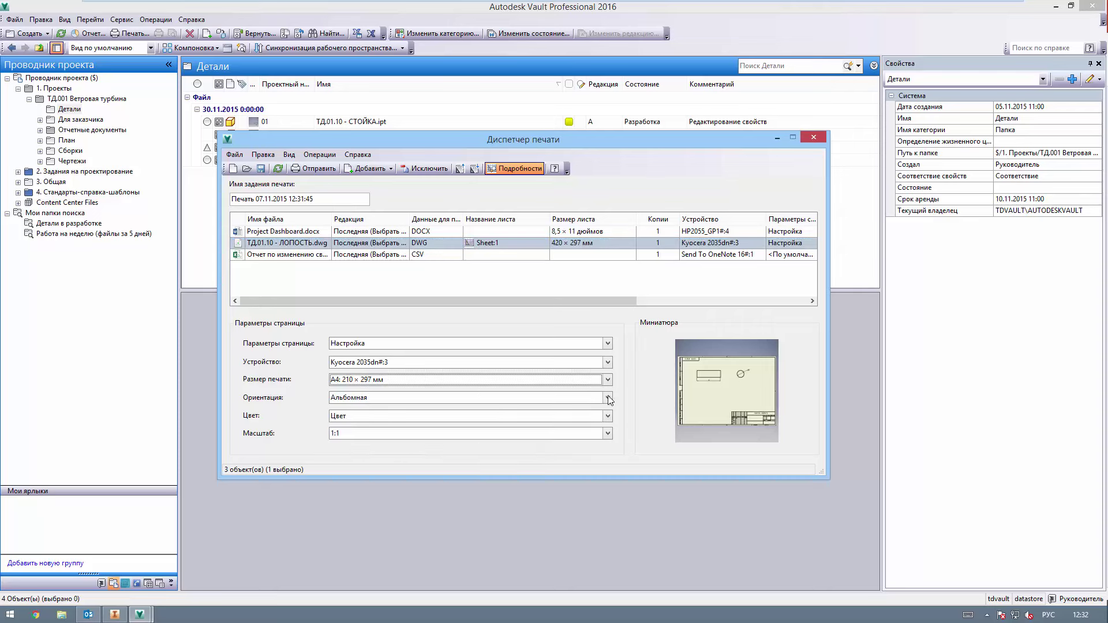
{"action": "left_click", "coordinate": [406, 403]}
{"action": "left_click", "coordinate": [359, 430]}
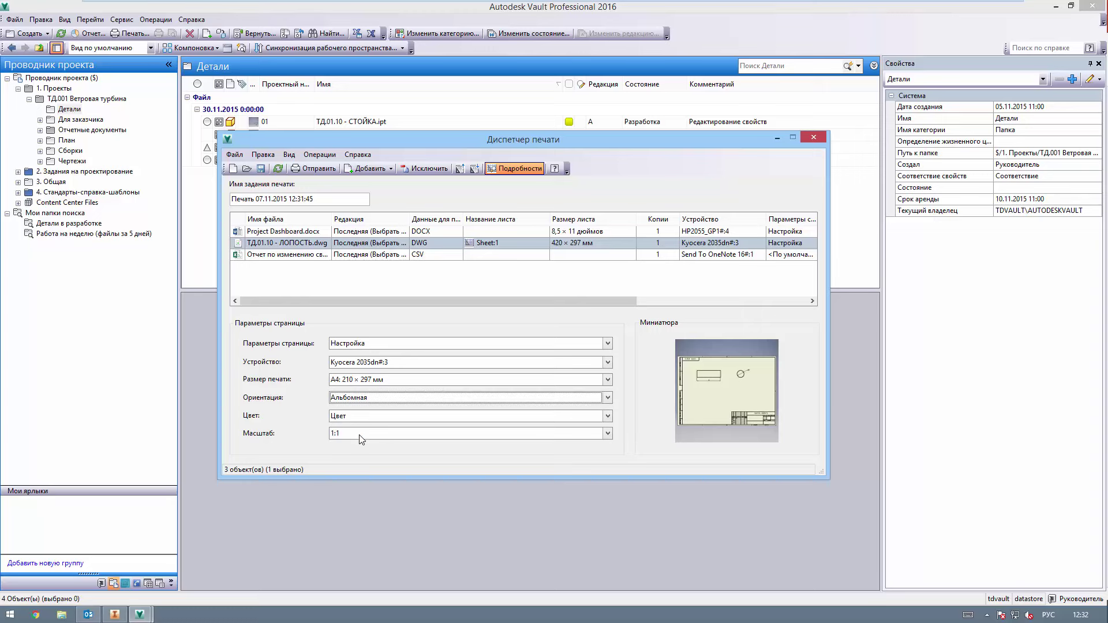
{"action": "left_click", "coordinate": [359, 435]}
{"action": "left_click", "coordinate": [362, 448]}
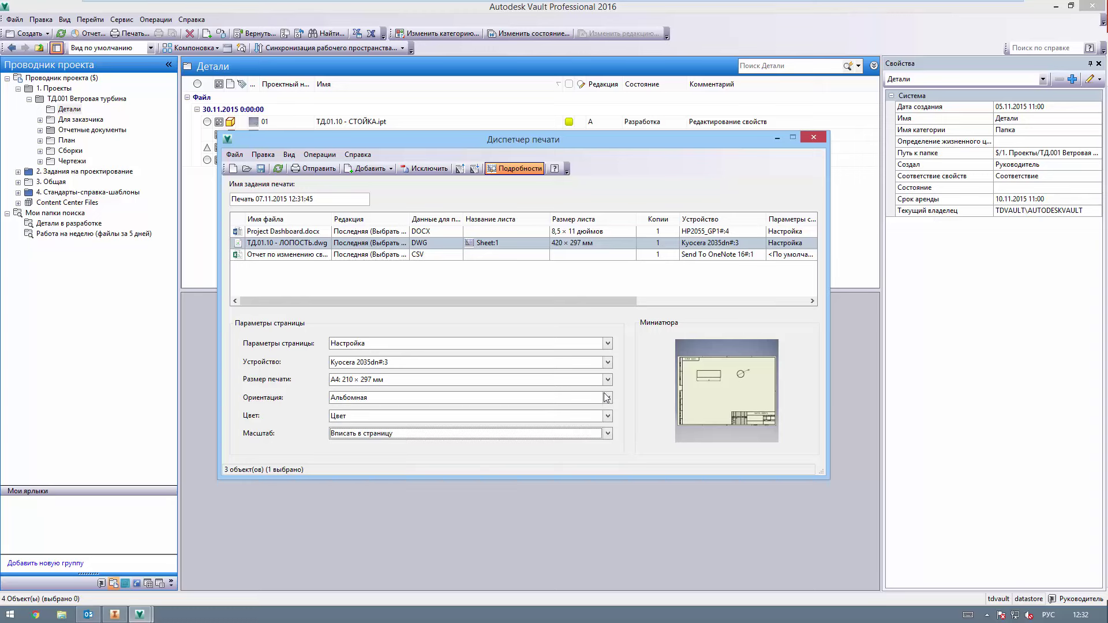
Step: Look through the print sizes available on the Kyocera 2035dn#:3 for ТД.01.10 - ЛОПОСТЬ.dwg
{"action": "left_click", "coordinate": [356, 382]}
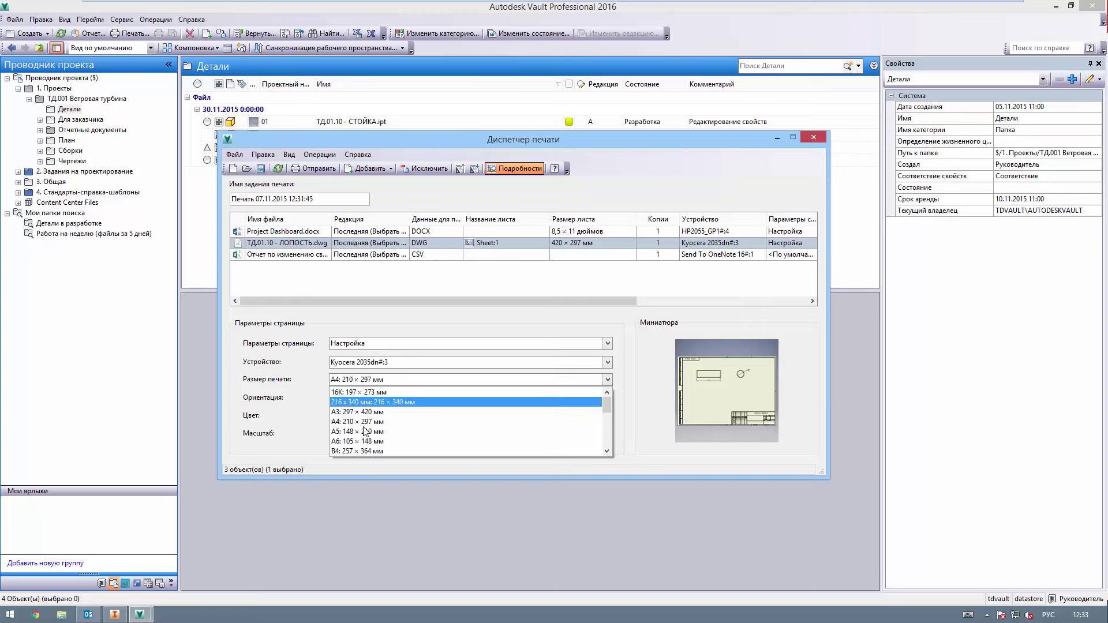
{"action": "scroll", "coordinate": [479, 430], "scroll_direction": "down", "scroll_amount": 8}
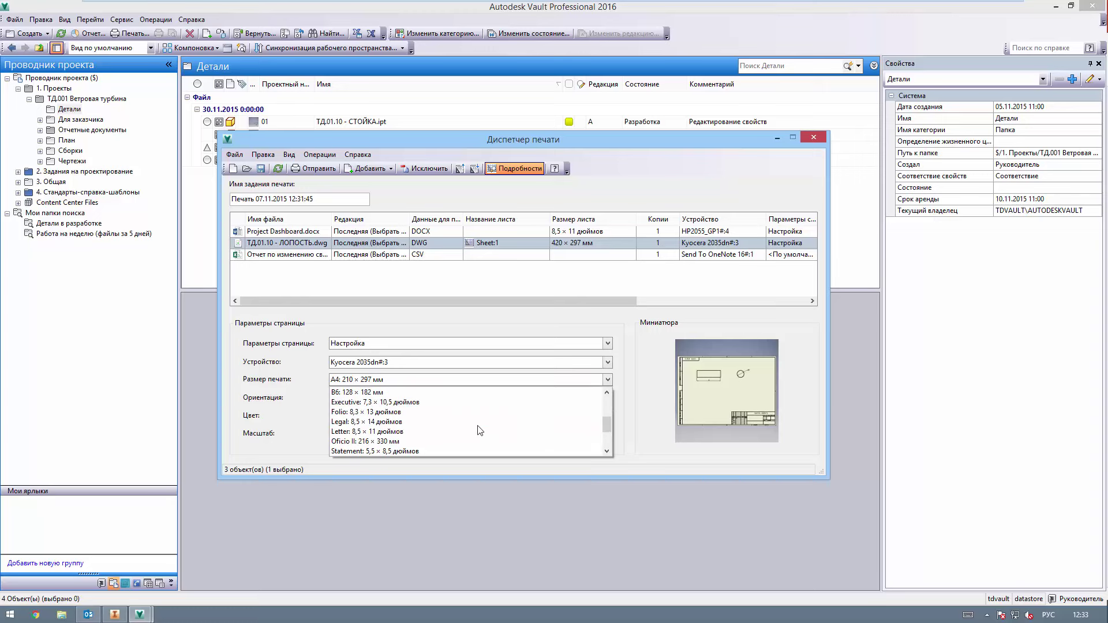
{"action": "left_click", "coordinate": [649, 384]}
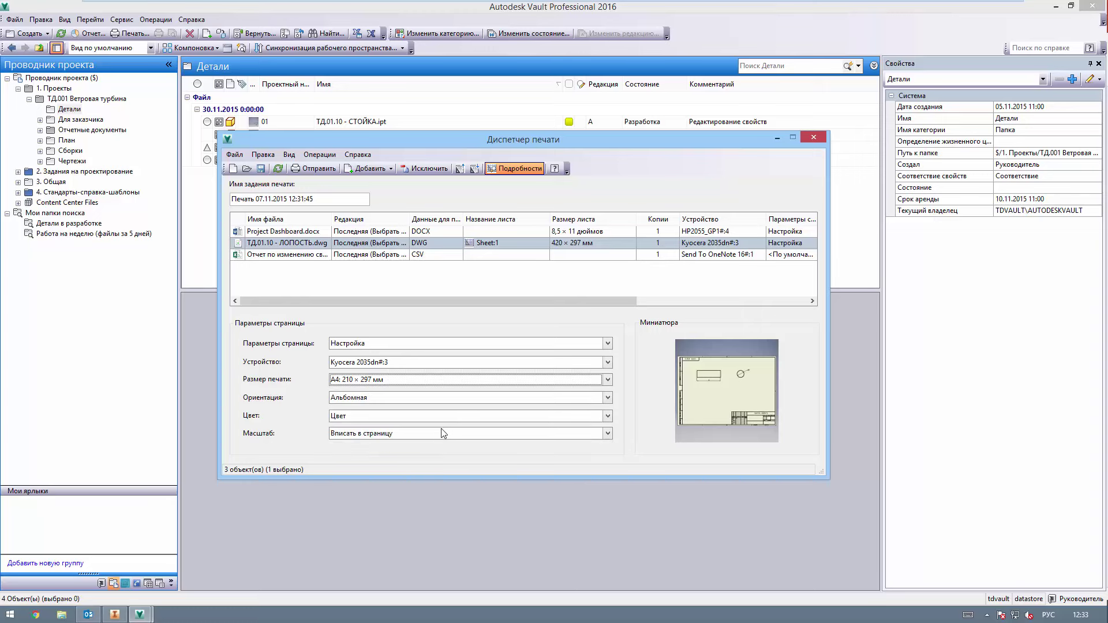
{"action": "left_click_drag", "start_coordinate": [385, 301], "coordinate": [638, 308]}
{"action": "scroll", "coordinate": [317, 270], "scroll_direction": "left", "scroll_amount": 5}
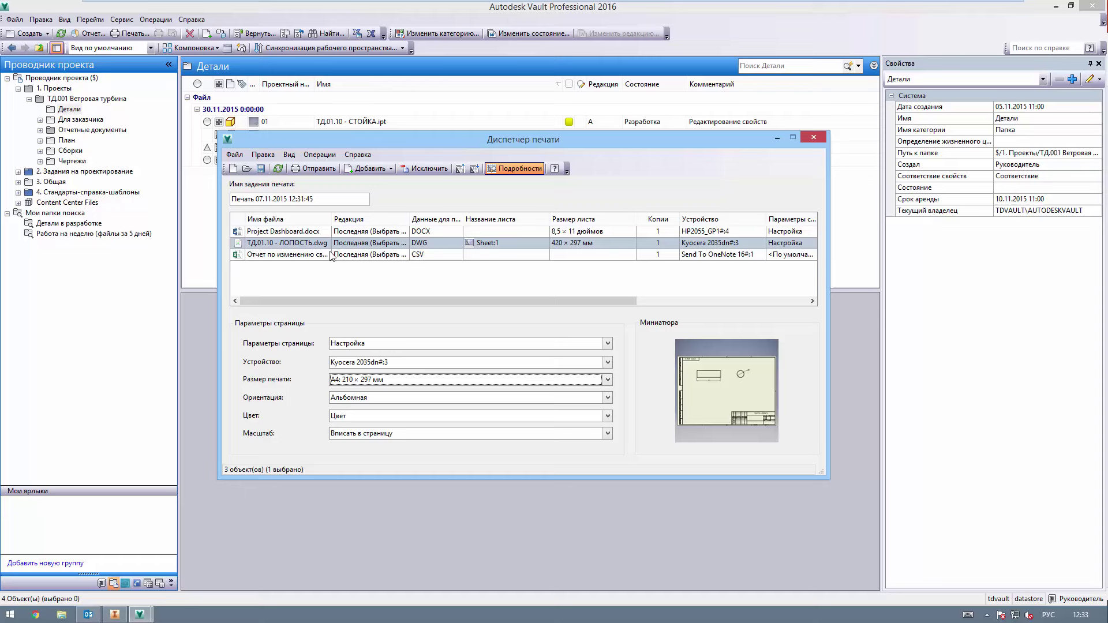
Step: Add a project folder from Проводник проекта ($) with its files to the print job and enlarge the print manager window
{"action": "left_click", "coordinate": [392, 170]}
{"action": "left_click", "coordinate": [404, 182]}
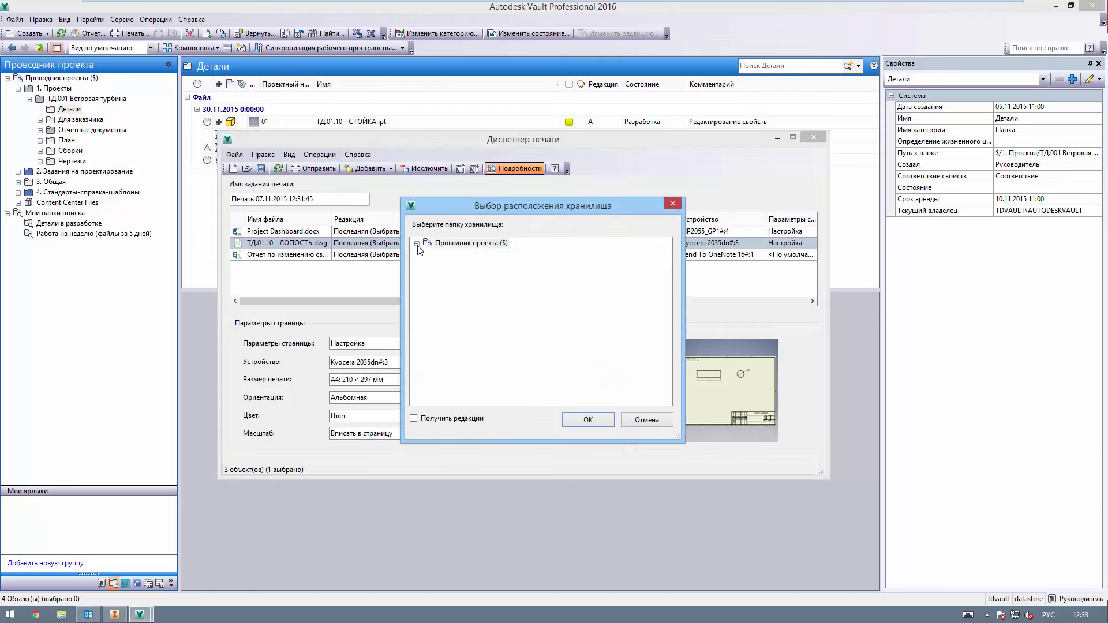
{"action": "left_click", "coordinate": [417, 244]}
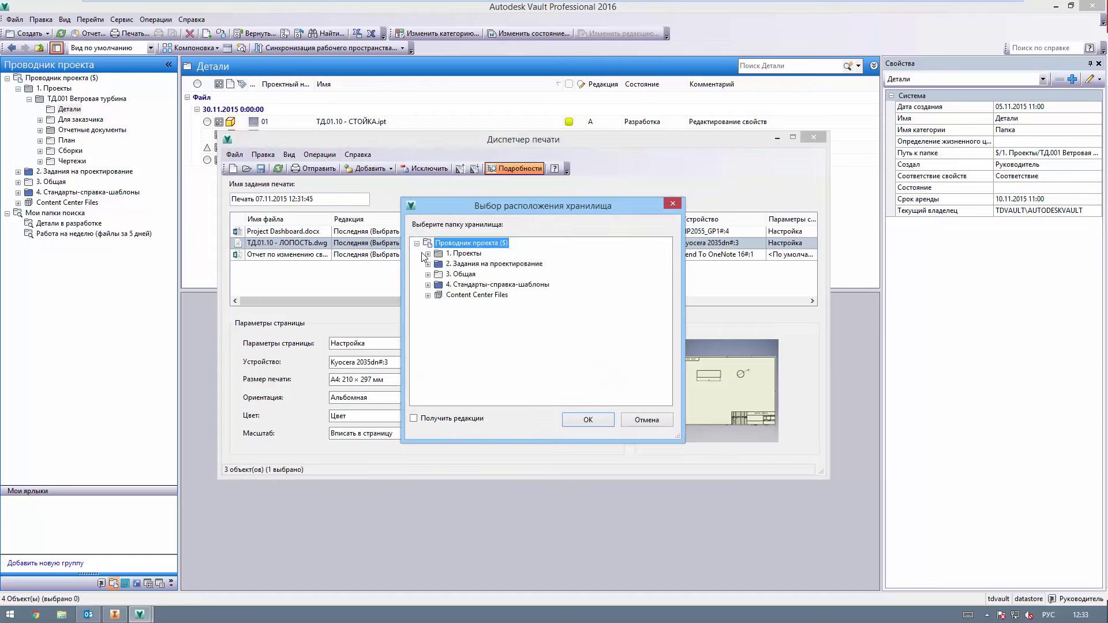
{"action": "left_click", "coordinate": [576, 418]}
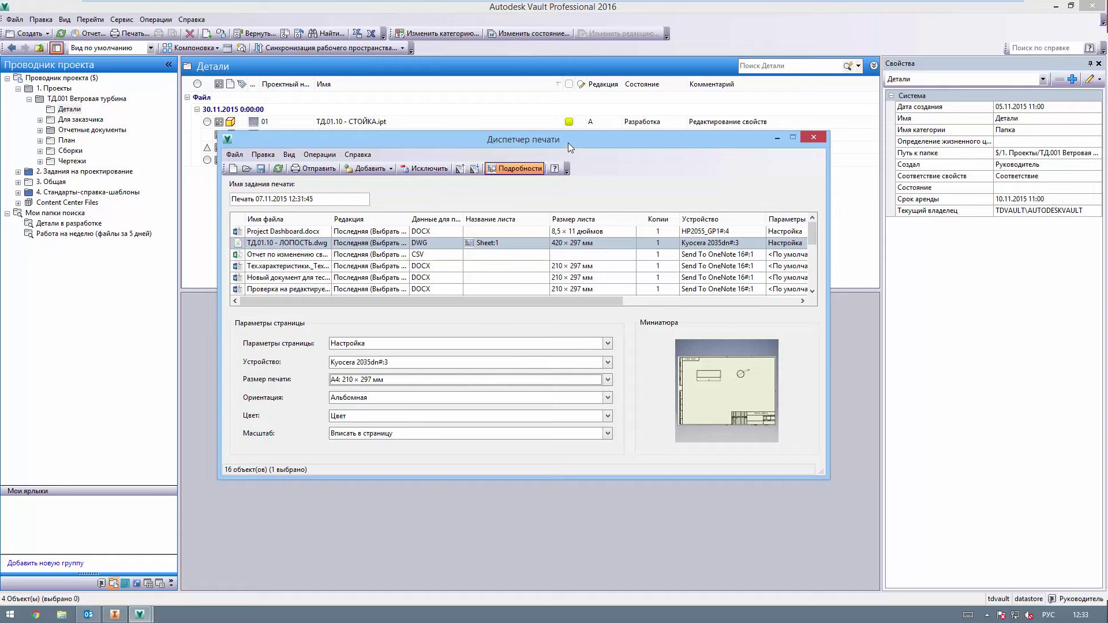
{"action": "left_click_drag", "start_coordinate": [568, 143], "coordinate": [557, 90]}
{"action": "left_click_drag", "start_coordinate": [555, 425], "coordinate": [555, 562]}
Step: Set the print device for ТД.01.10 - СТОЙКА.ipt to HP2055_GP1#:4
{"action": "left_click", "coordinate": [275, 283]}
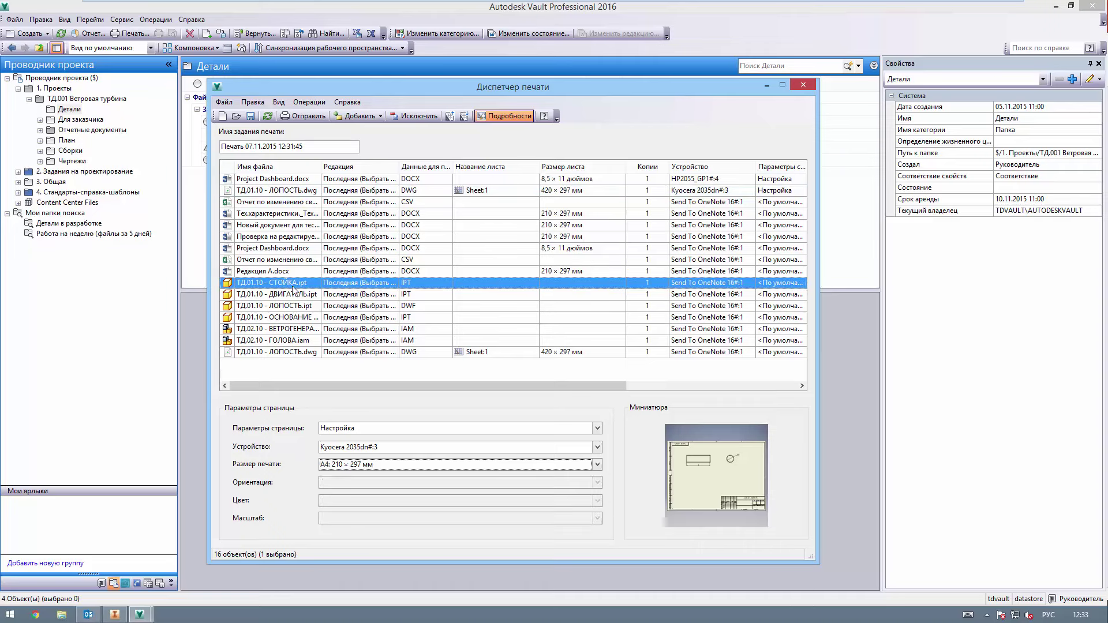
{"action": "left_click", "coordinate": [388, 448]}
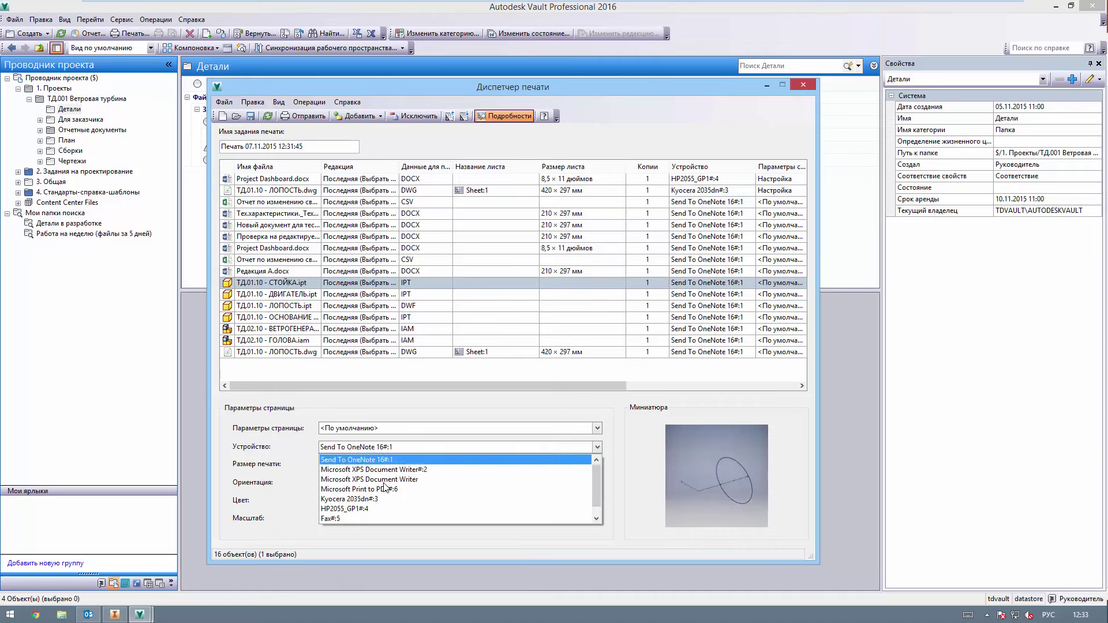
{"action": "left_click", "coordinate": [377, 509]}
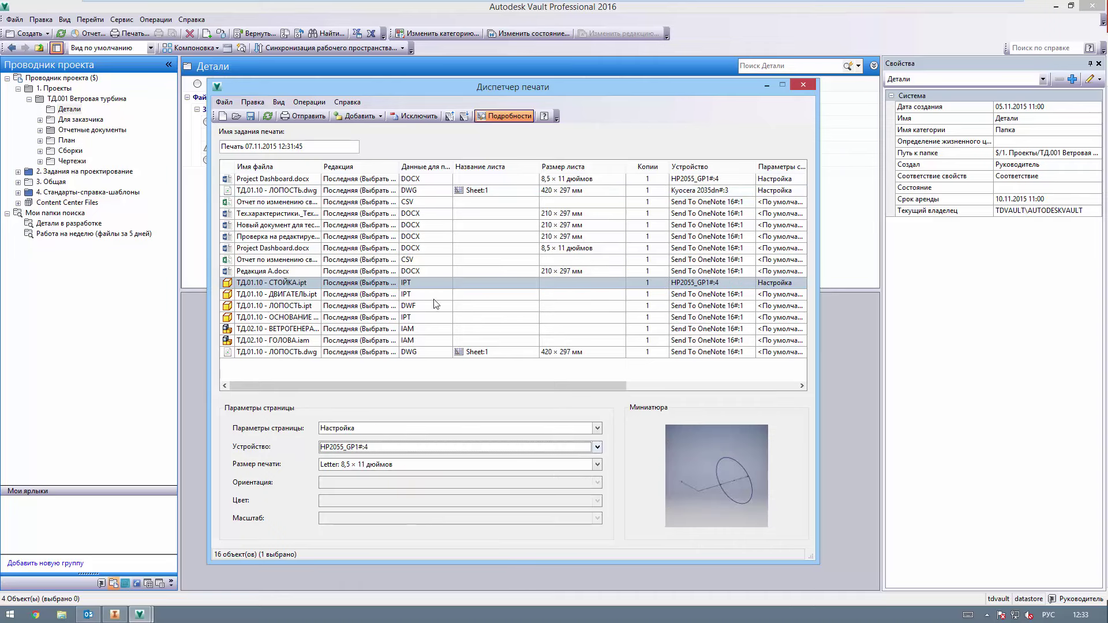
Step: Check the page settings of the added part, assembly, drawing and document files, and widen the file name column
{"action": "left_click", "coordinate": [427, 295]}
{"action": "left_click", "coordinate": [423, 306]}
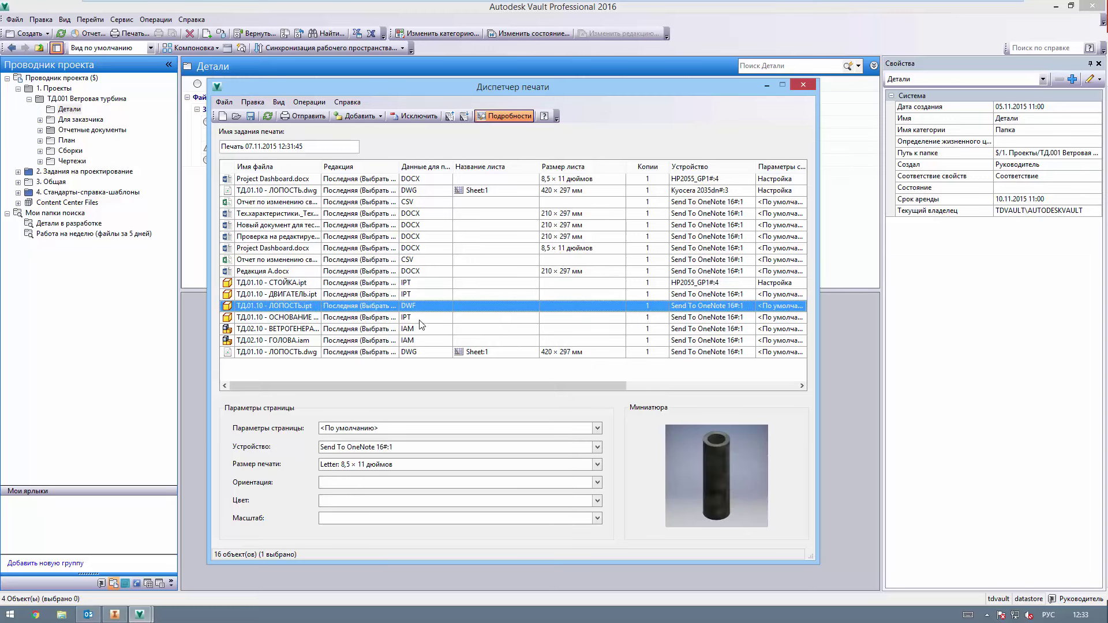
{"action": "left_click", "coordinate": [421, 318]}
{"action": "left_click", "coordinate": [421, 329]}
{"action": "left_click", "coordinate": [421, 352]}
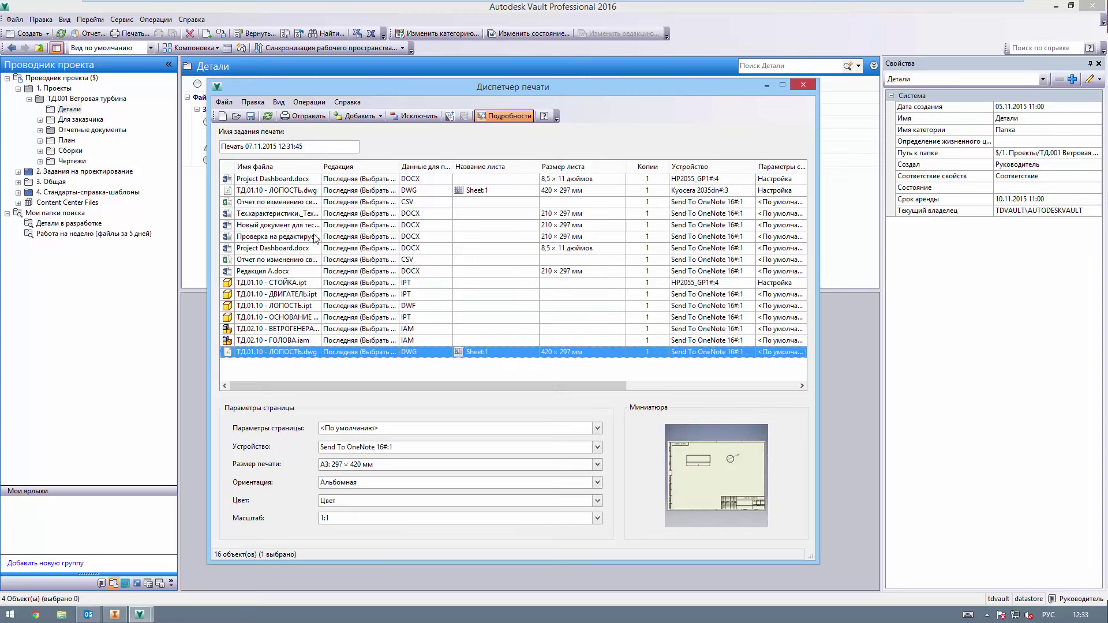
{"action": "left_click", "coordinate": [315, 238]}
{"action": "left_click_drag", "start_coordinate": [320, 164], "coordinate": [375, 164]}
Step: Try to add the associated sheets of item 100001 (Бетон) from the item master to the print job
{"action": "left_click", "coordinate": [381, 117]}
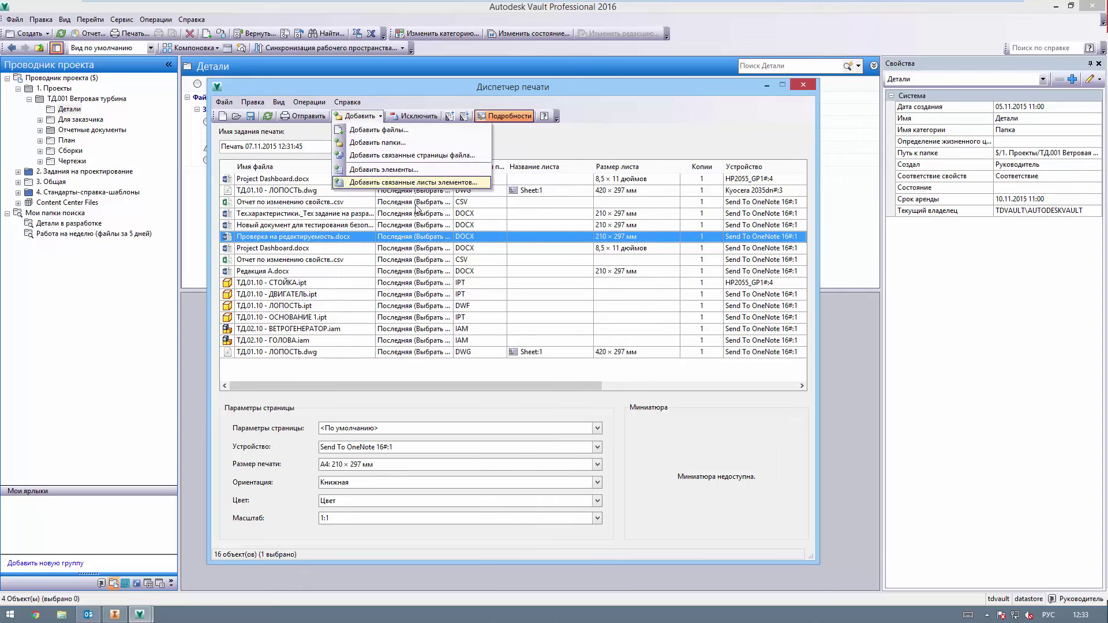
{"action": "left_click", "coordinate": [399, 182]}
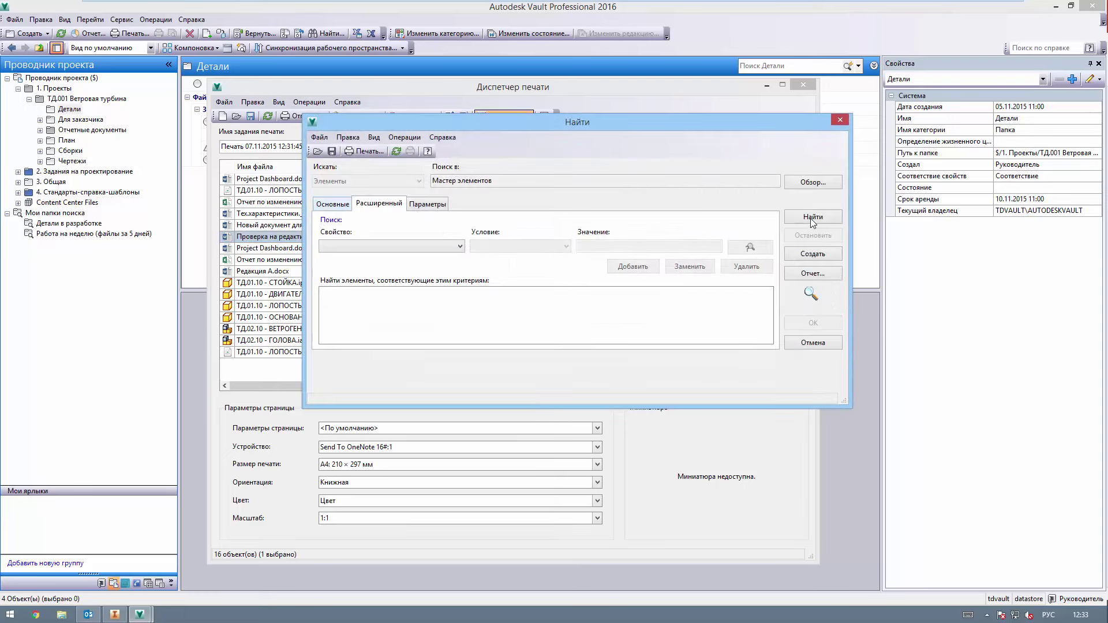
{"action": "left_click", "coordinate": [812, 219]}
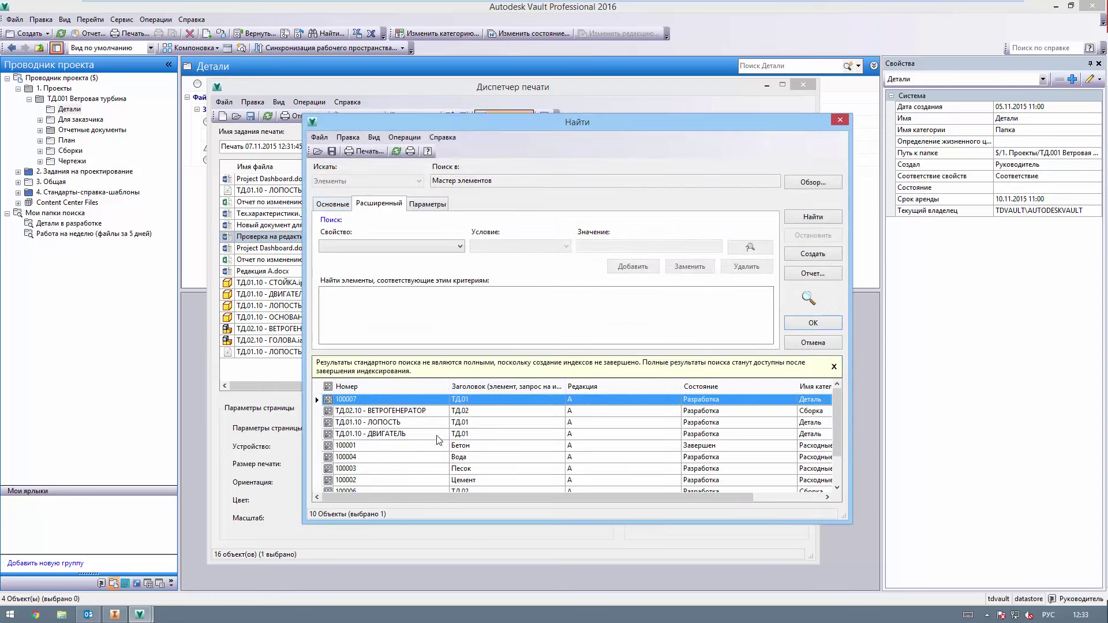
{"action": "key", "text": "Down"}
{"action": "left_click", "coordinate": [472, 387]}
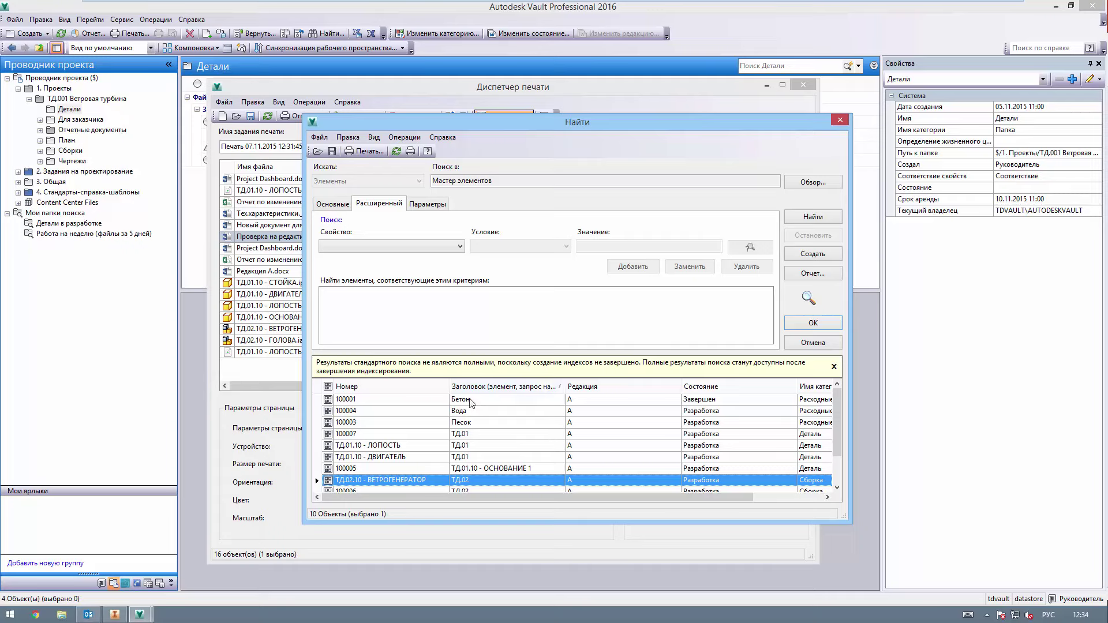
{"action": "left_click", "coordinate": [471, 400]}
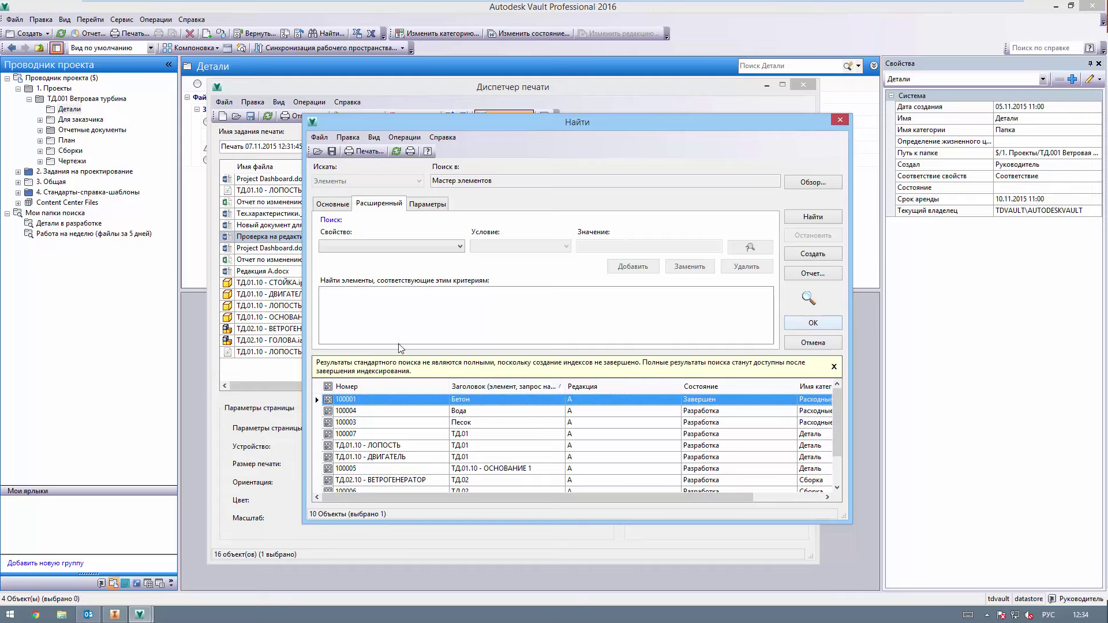
{"action": "left_click", "coordinate": [807, 326]}
{"action": "left_click", "coordinate": [632, 340]}
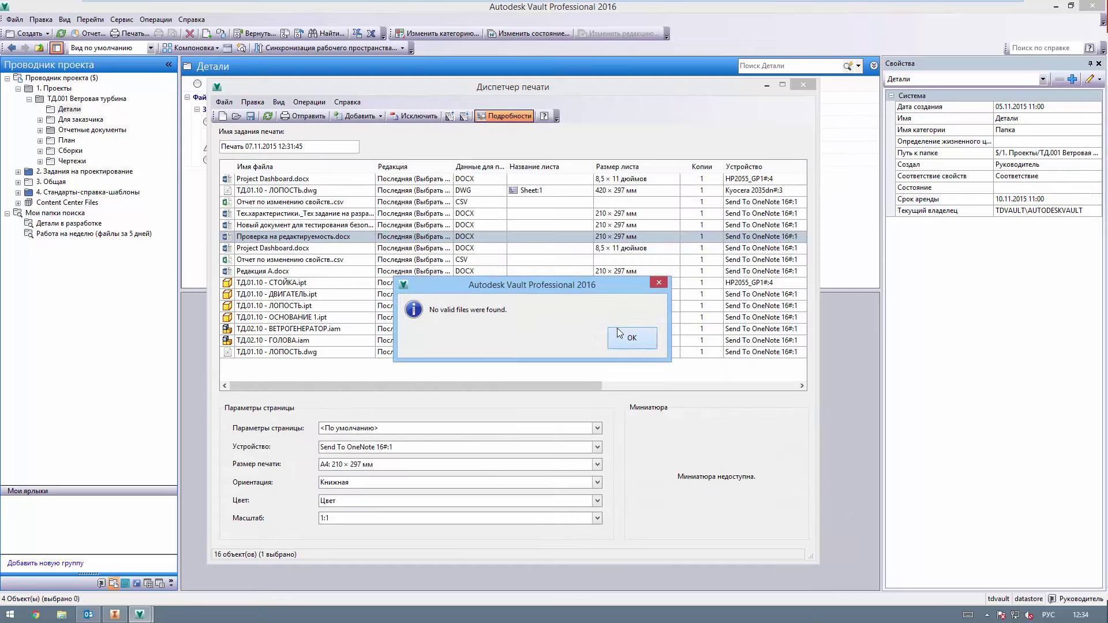
{"action": "left_click", "coordinate": [378, 116]}
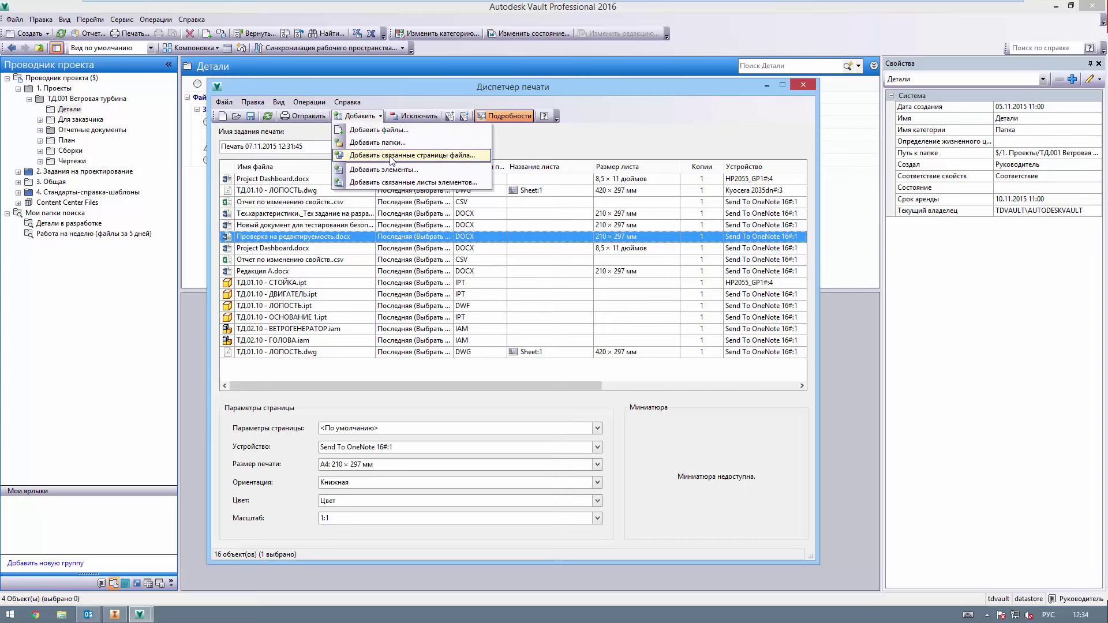
{"action": "left_click", "coordinate": [393, 156]}
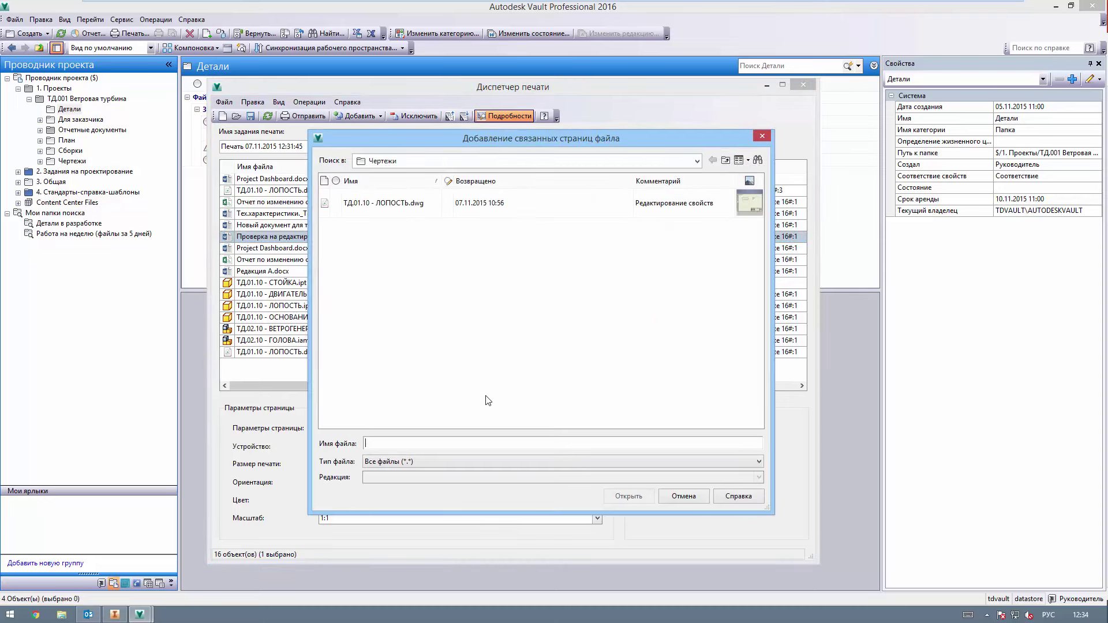
{"action": "left_click", "coordinate": [383, 203]}
{"action": "left_click", "coordinate": [684, 497]}
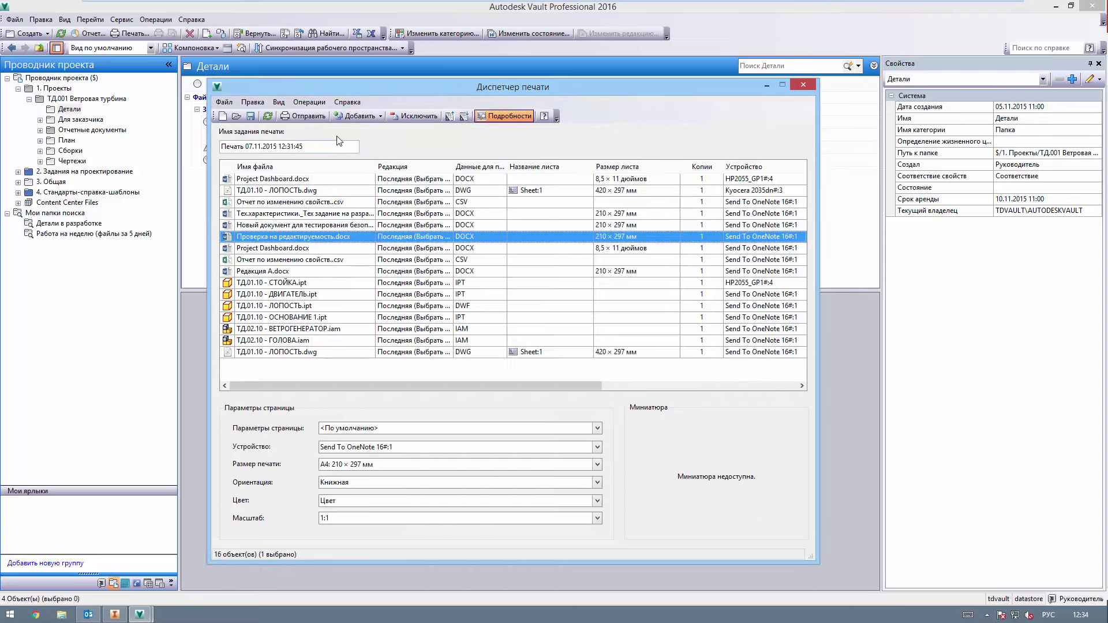
Step: Insert "проекта ТД.001 Ветрогенератор" after "Печать" in the print job name and place Project Dashboard.docx below ТД.01.10 - ЛОПОСТЬ.dwg
{"action": "left_click", "coordinate": [268, 117]}
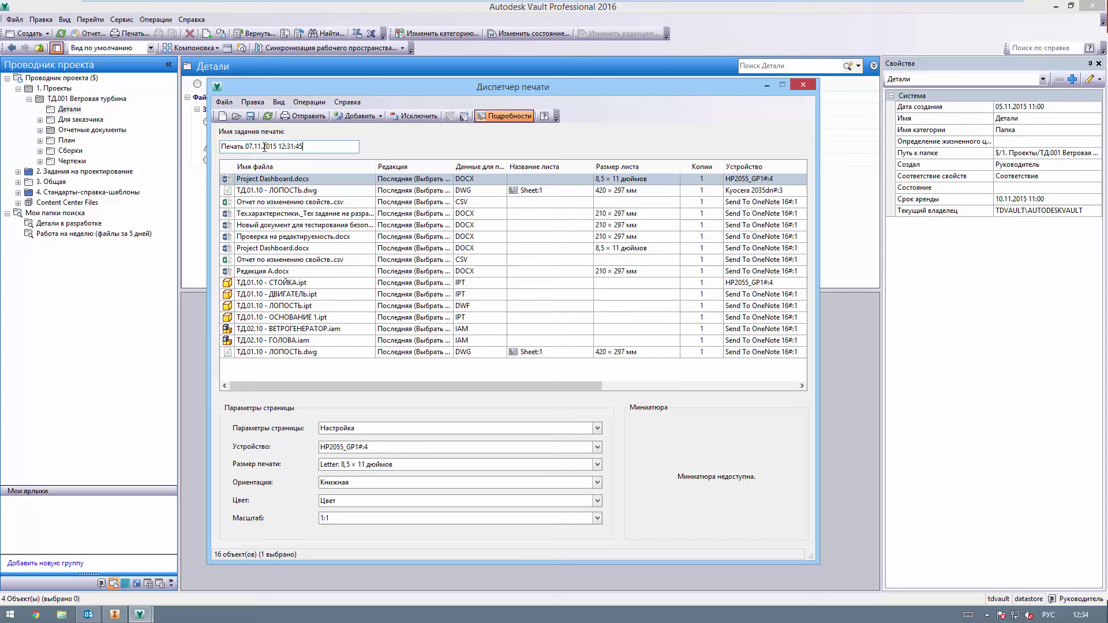
{"action": "left_click_drag", "start_coordinate": [245, 147], "coordinate": [300, 148]}
{"action": "left_click", "coordinate": [300, 147]}
{"action": "type", "text": "проета"}
{"action": "key", "text": "BackSpace"}
{"action": "key", "text": "BackSpace"}
{"action": "type", "text": "кта ТД.001 Ветрогенератор"}
{"action": "left_click", "coordinate": [463, 117]}
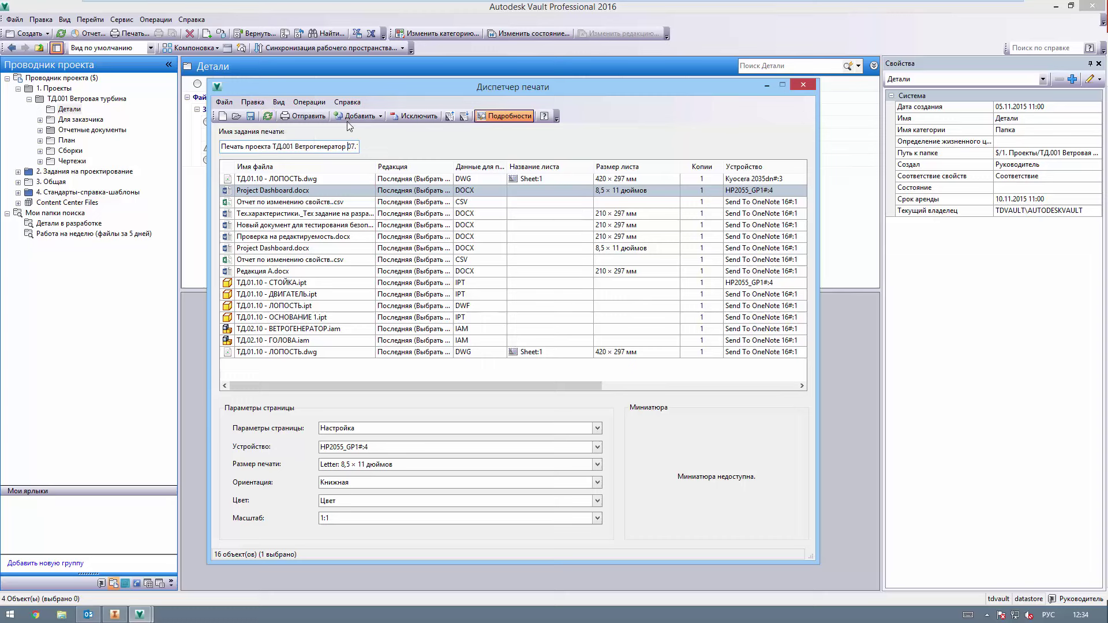
Step: Save the print list to the desktop as the XML file "Печать документов по проекту" and slightly widen the file name column
{"action": "left_click", "coordinate": [224, 102]}
{"action": "left_click", "coordinate": [224, 102]}
{"action": "left_click", "coordinate": [224, 103]}
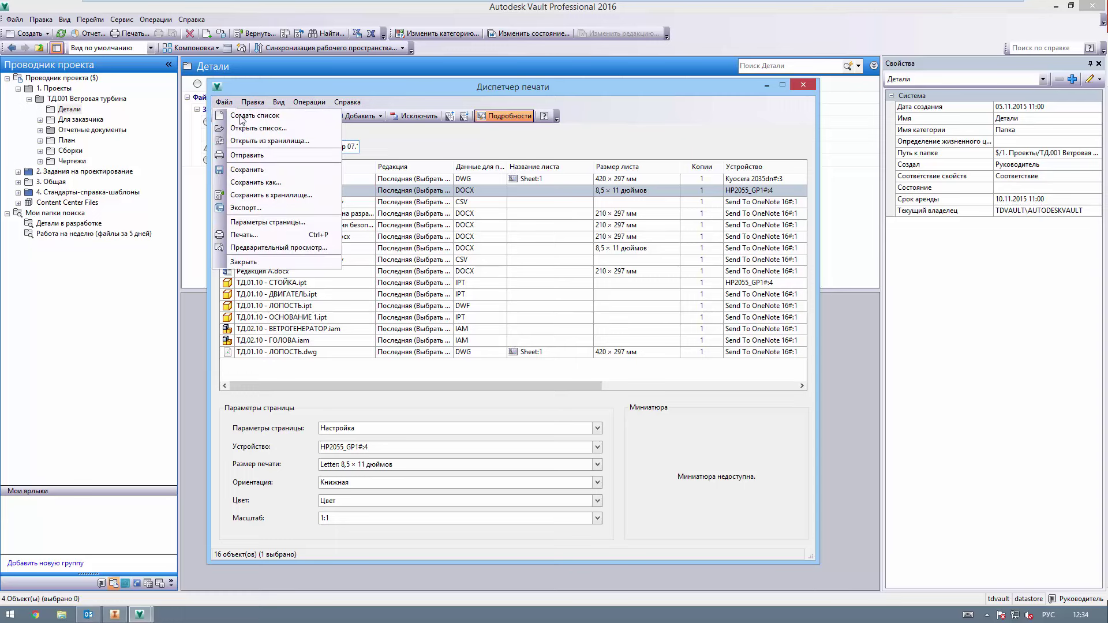
{"action": "left_click", "coordinate": [261, 170]}
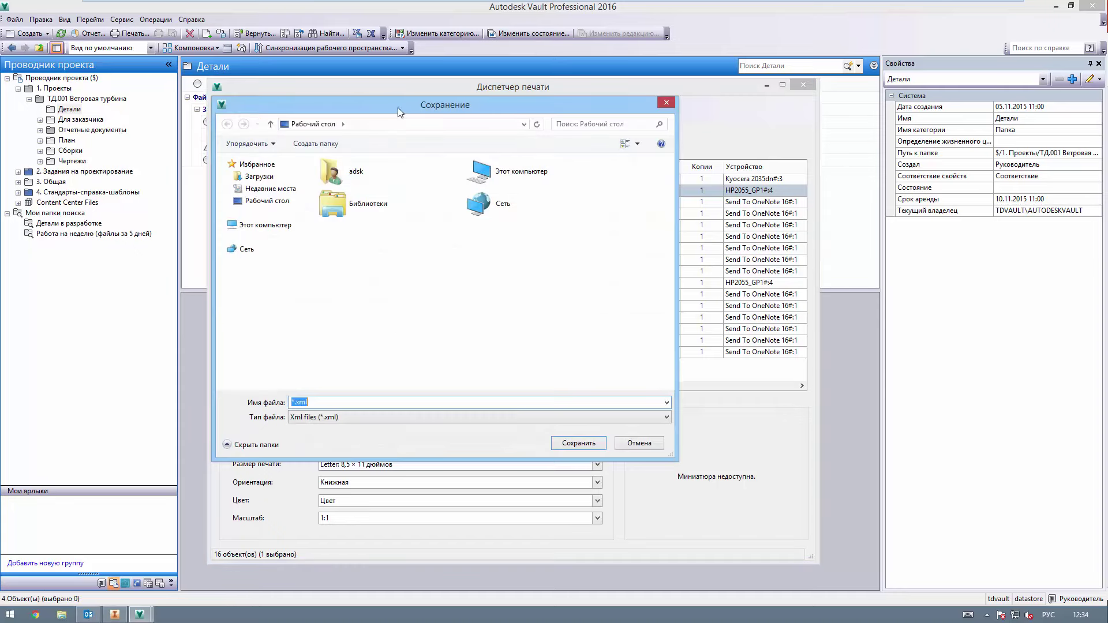
{"action": "left_click_drag", "start_coordinate": [397, 107], "coordinate": [437, 113]}
{"action": "left_click", "coordinate": [358, 406]}
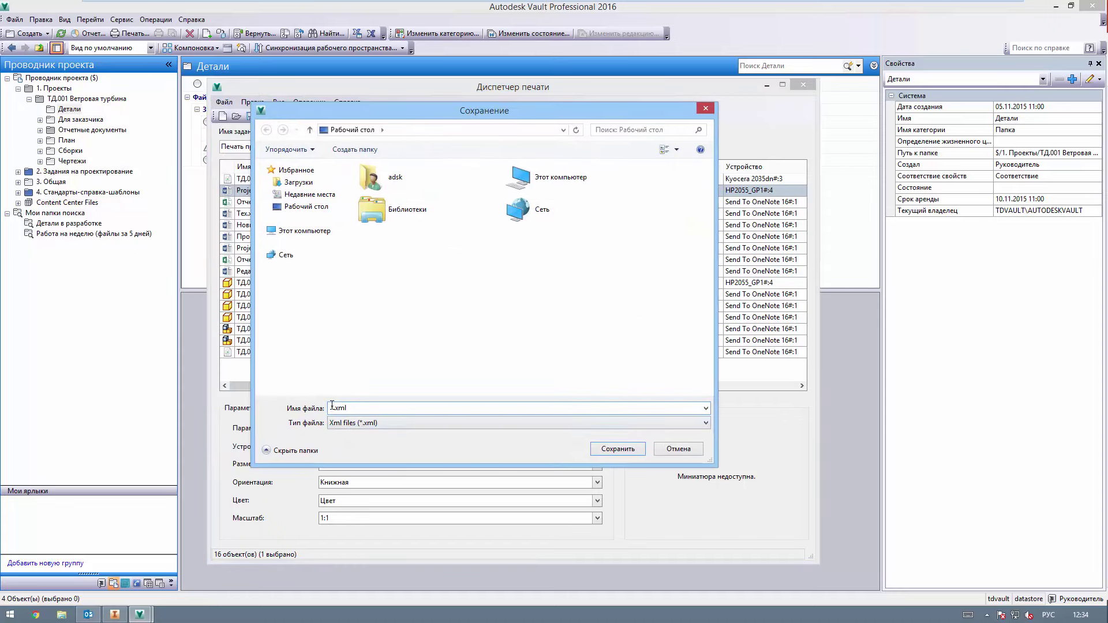
{"action": "left_click_drag", "start_coordinate": [332, 405], "coordinate": [313, 408]}
{"action": "type", "text": "Печать документов по проекту"}
{"action": "left_click", "coordinate": [635, 453]}
{"action": "left_click_drag", "start_coordinate": [375, 171], "coordinate": [383, 171]}
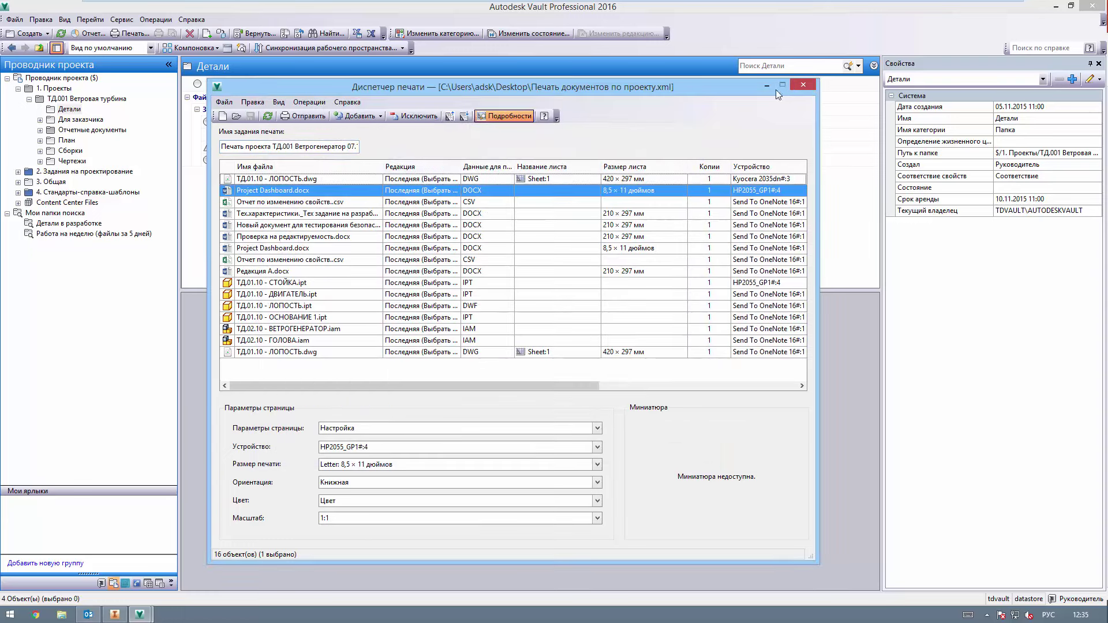
Step: Save the print list to the vault folder ТД.001 Ветровая турбина as the PSG print set "Печать документов по проекту"
{"action": "left_click", "coordinate": [225, 103]}
{"action": "key", "text": "Escape"}
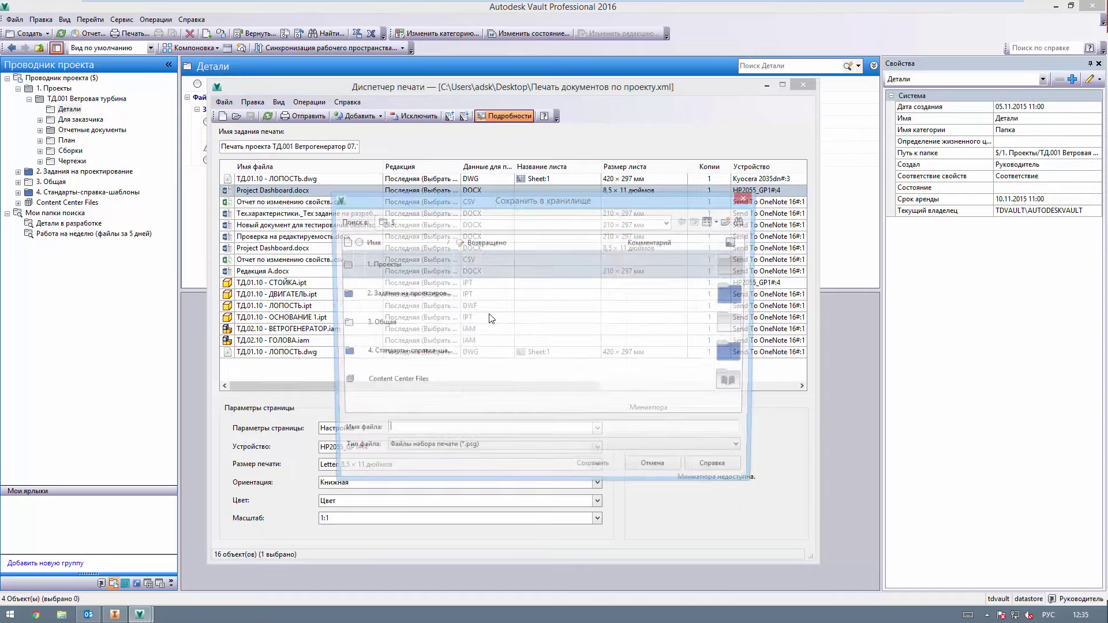
{"action": "left_click", "coordinate": [407, 271]}
{"action": "double_click", "coordinate": [404, 271]}
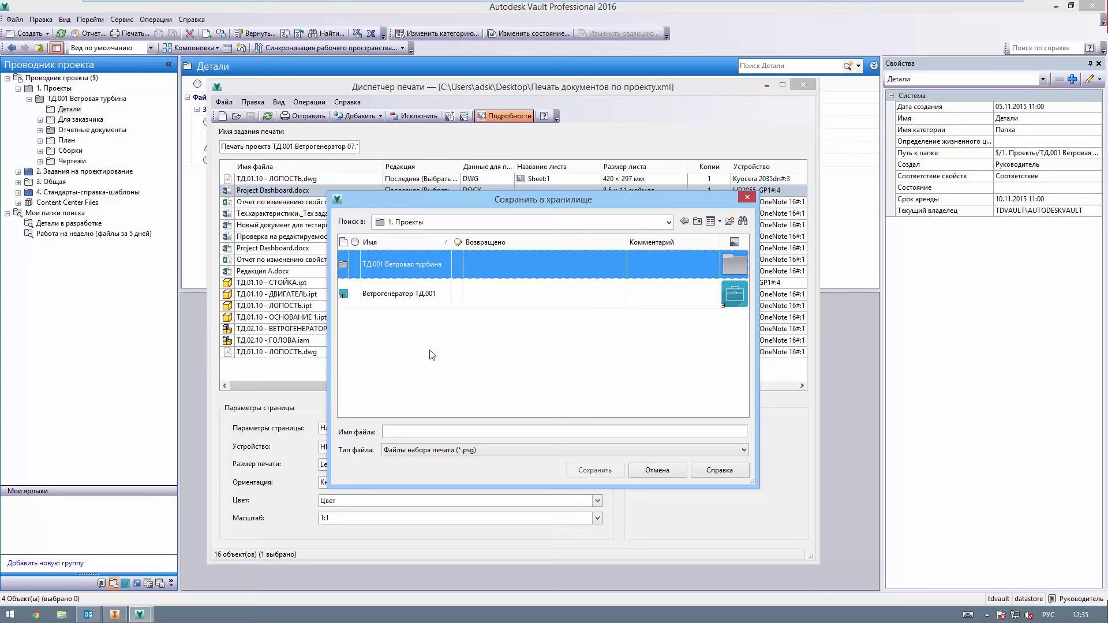
{"action": "left_click", "coordinate": [415, 432]}
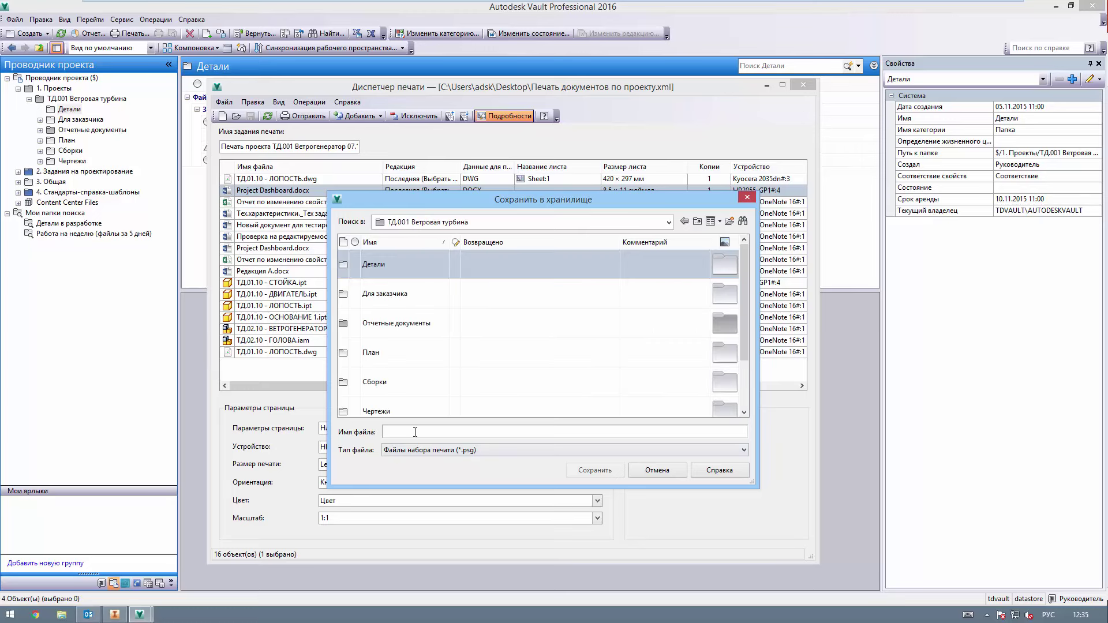
{"action": "type", "text": "Печать документов по проекту"}
{"action": "key", "text": "Return"}
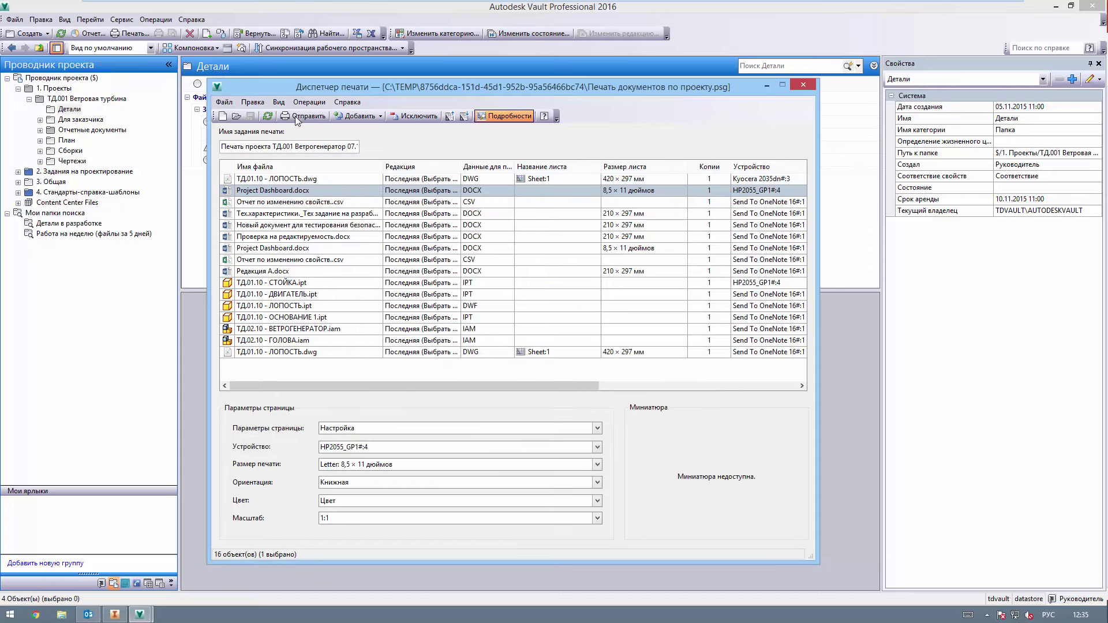
Step: Restart the print manager and open the print set "Печать документов по проекту" from the vault folder ТД.001 Ветровая турбина
{"action": "left_click", "coordinate": [814, 85]}
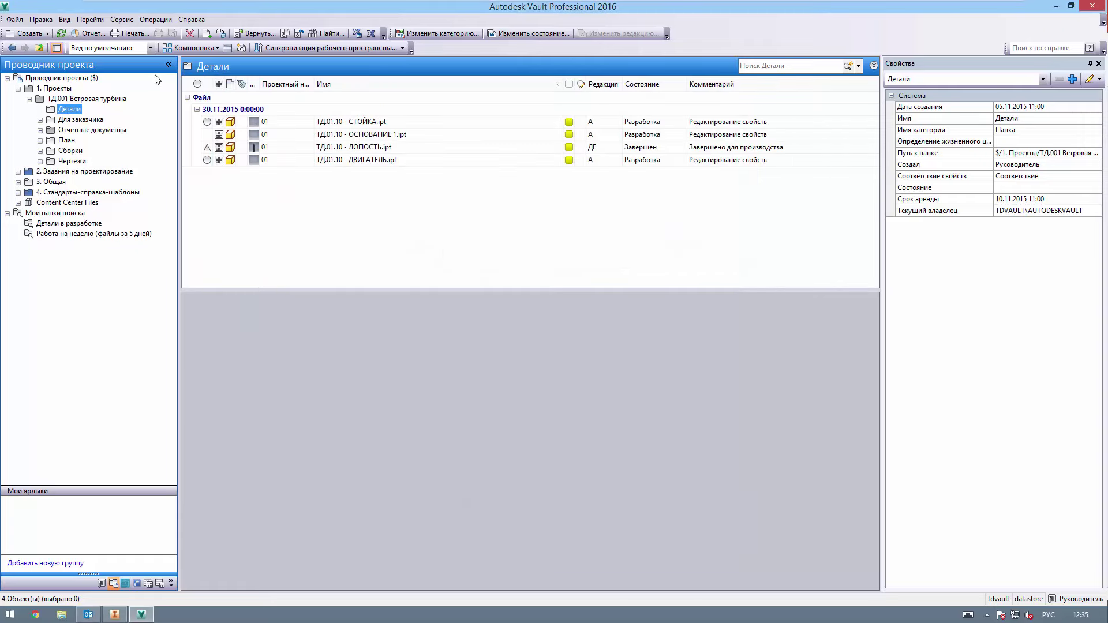
{"action": "left_click", "coordinate": [130, 33]}
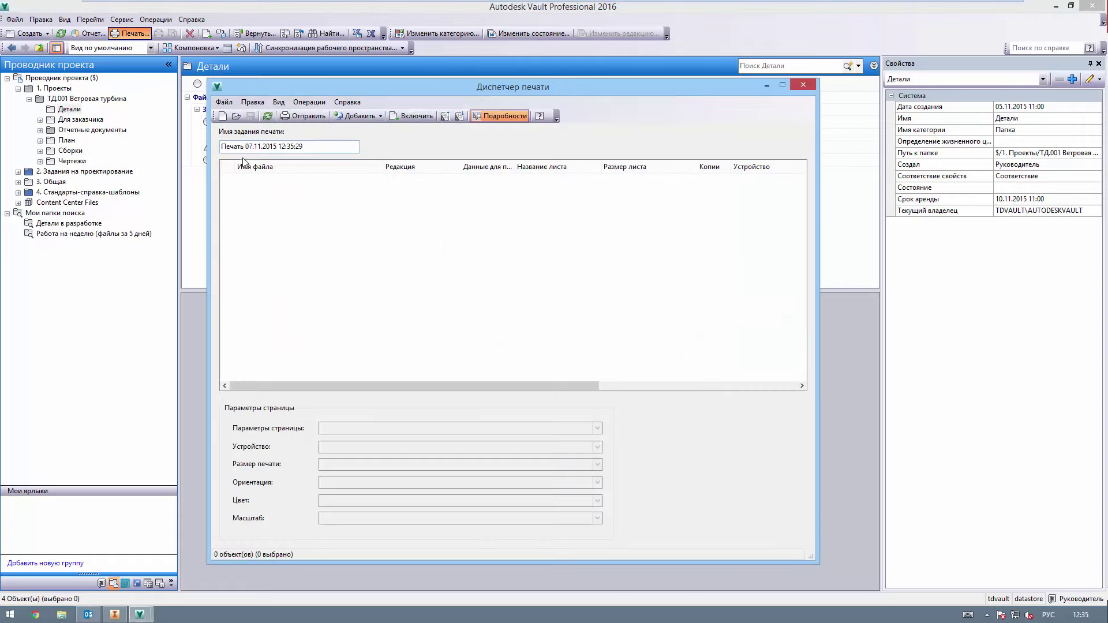
{"action": "left_click", "coordinate": [229, 104]}
{"action": "left_click", "coordinate": [254, 142]}
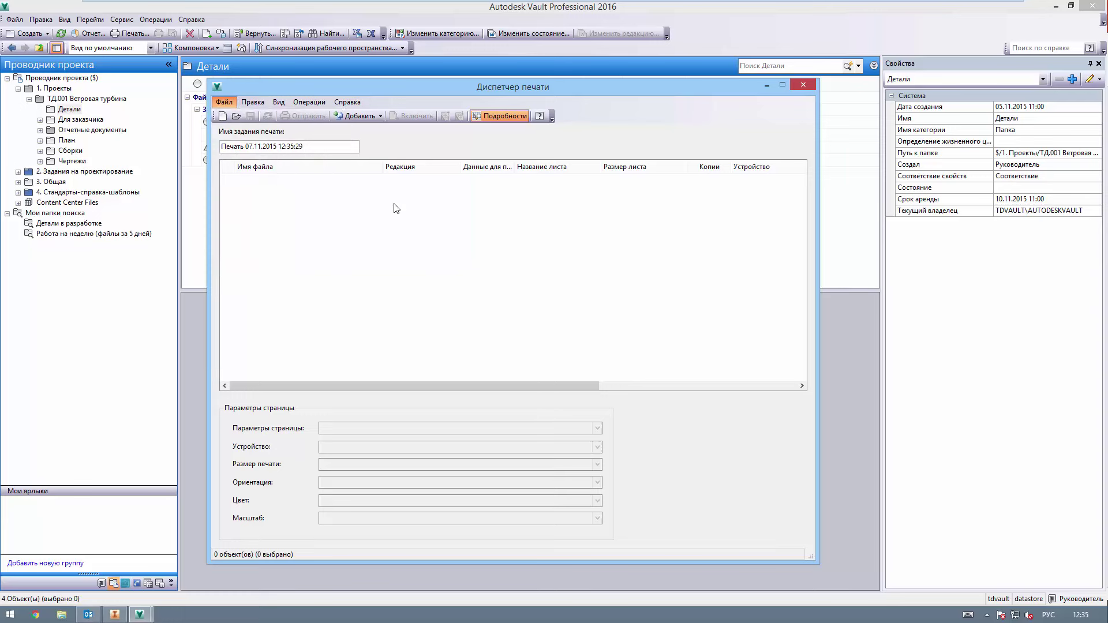
{"action": "double_click", "coordinate": [386, 256]}
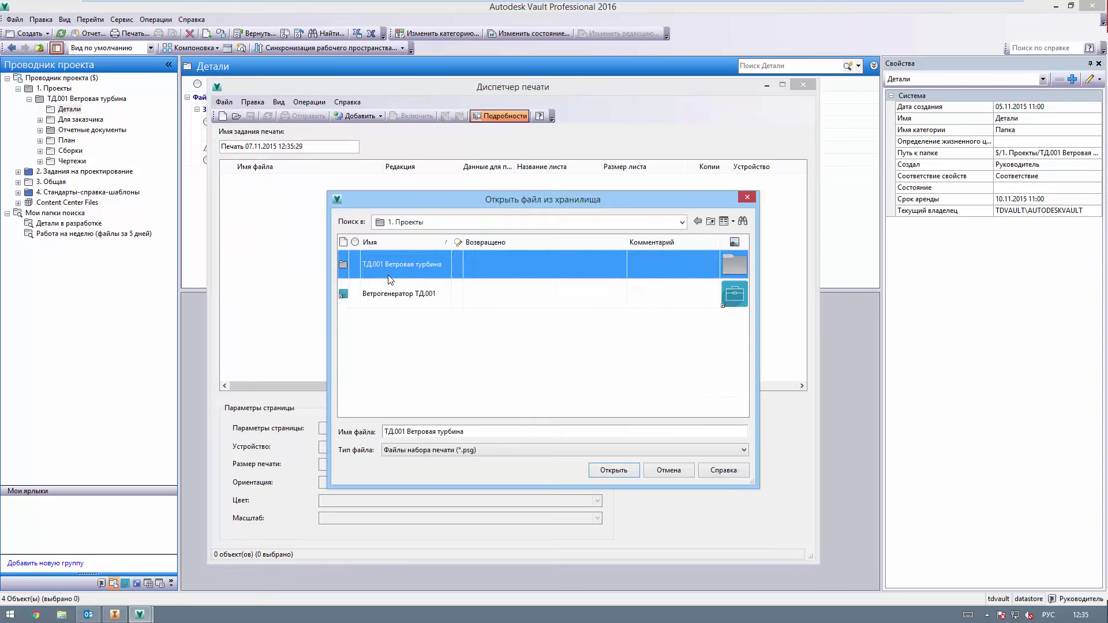
{"action": "double_click", "coordinate": [390, 279]}
{"action": "left_click", "coordinate": [439, 354]}
{"action": "scroll", "coordinate": [440, 373], "scroll_direction": "down", "scroll_amount": 1}
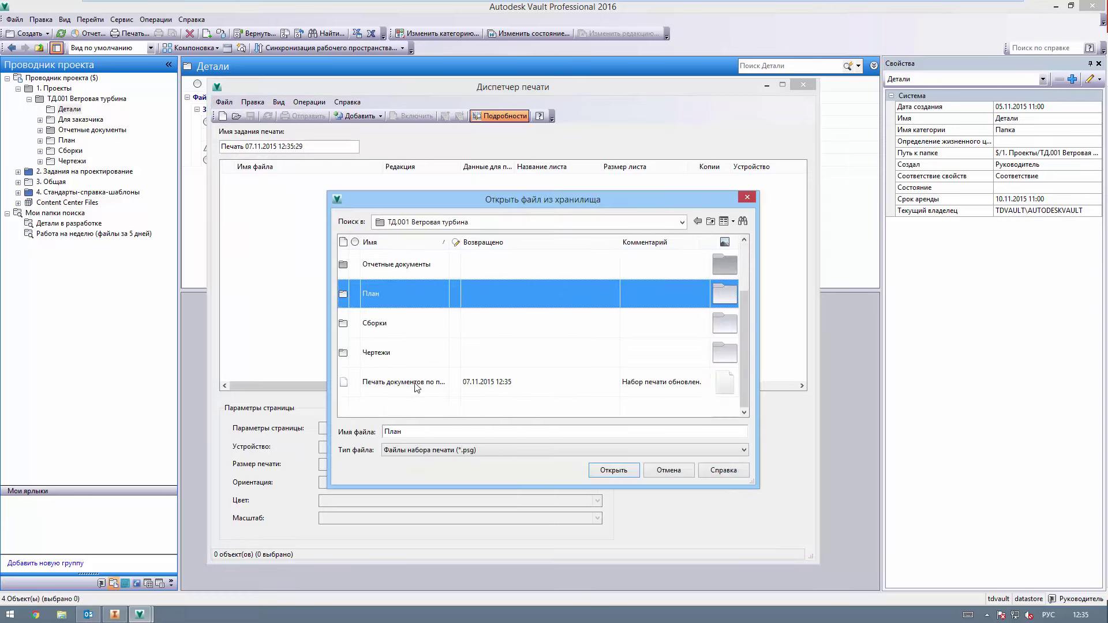
{"action": "double_click", "coordinate": [416, 383]}
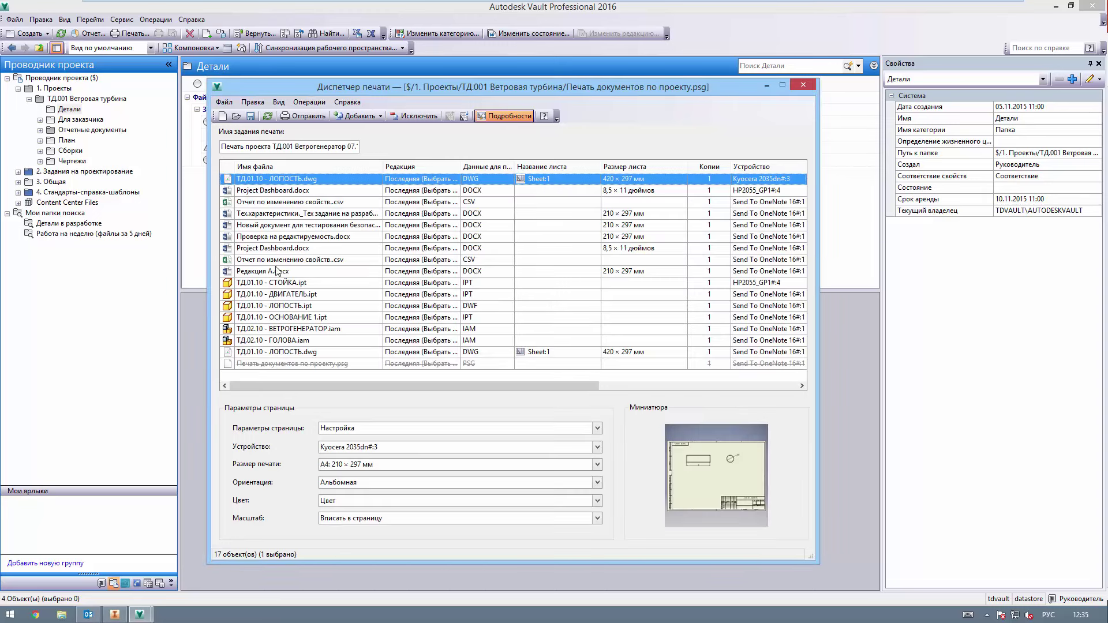
Step: Export the print list to the desktop as the XLS file "Печать документов по проекту"
{"action": "left_click", "coordinate": [224, 103]}
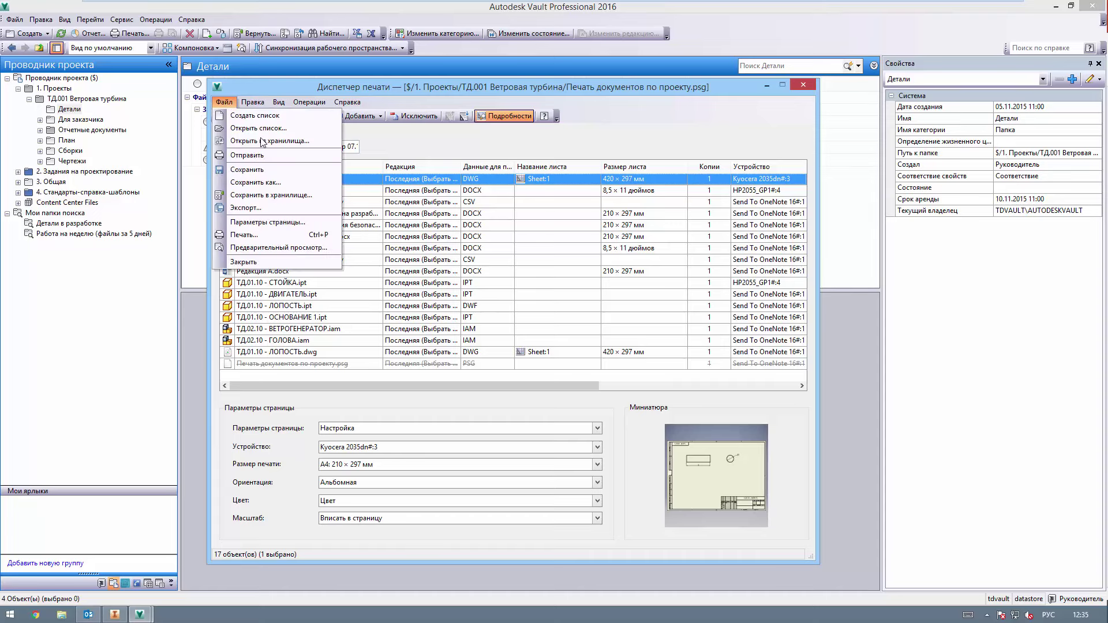
{"action": "left_click", "coordinate": [260, 209]}
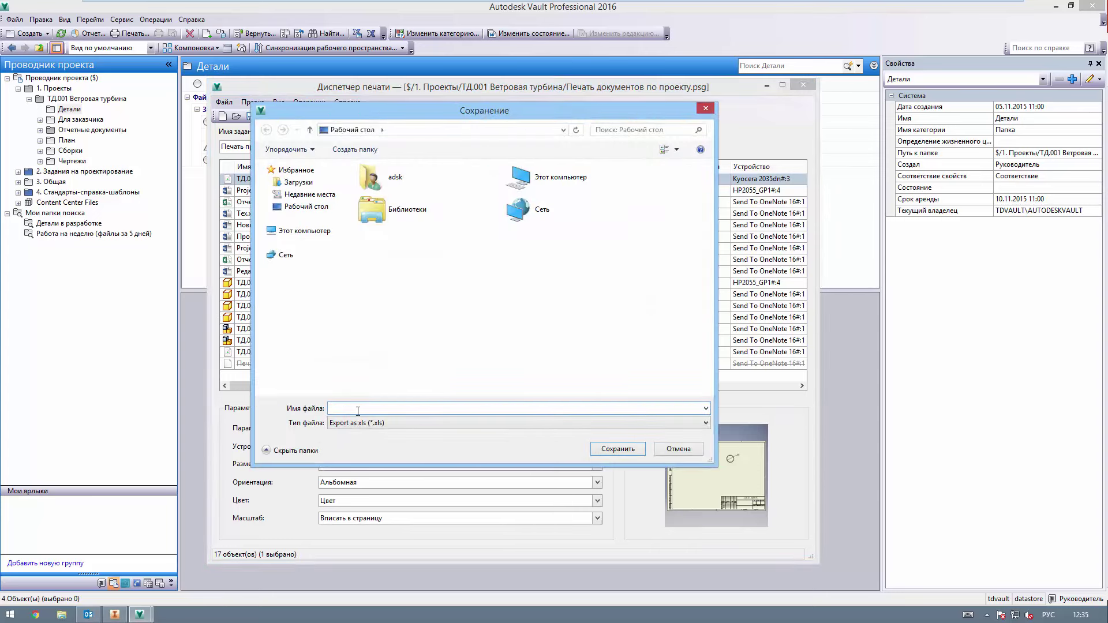
{"action": "type", "text": "Печать"}
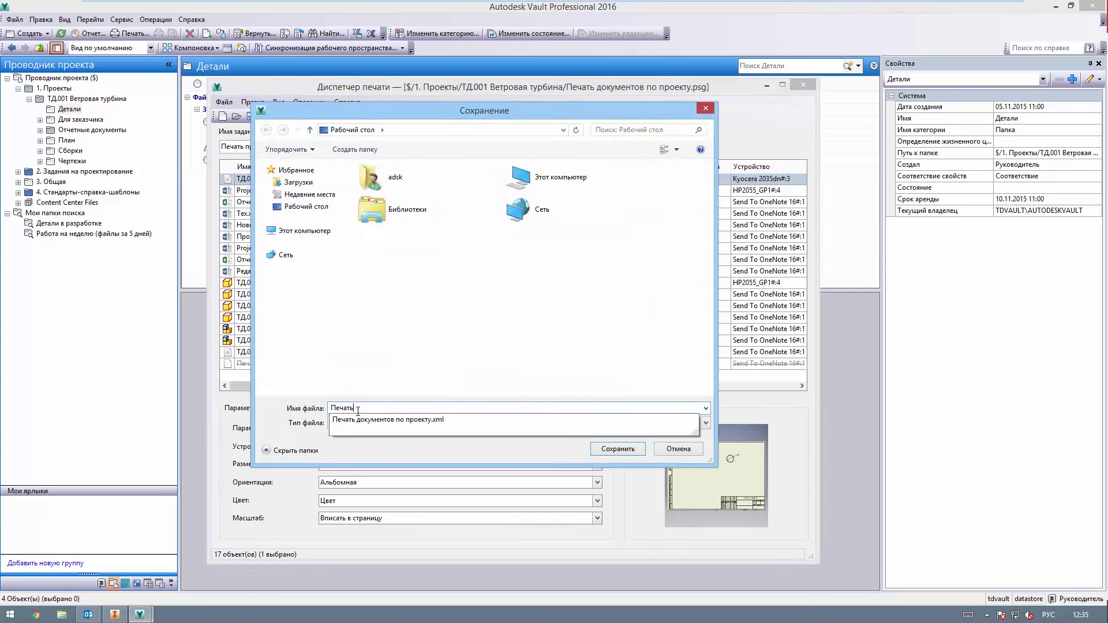
{"action": "left_click", "coordinate": [430, 420]}
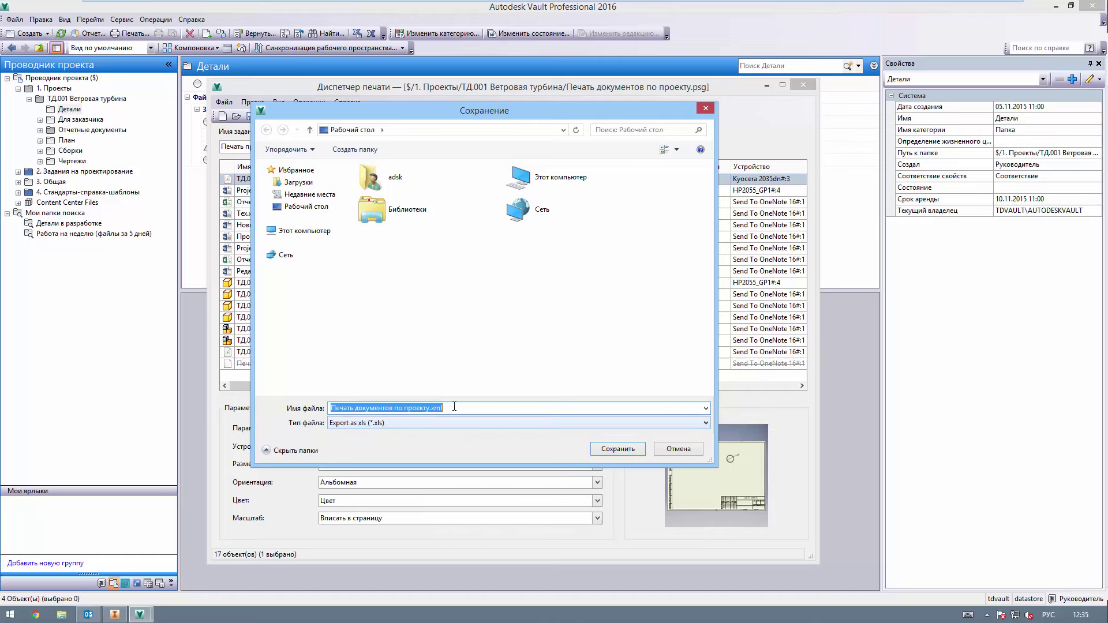
{"action": "left_click", "coordinate": [454, 407]}
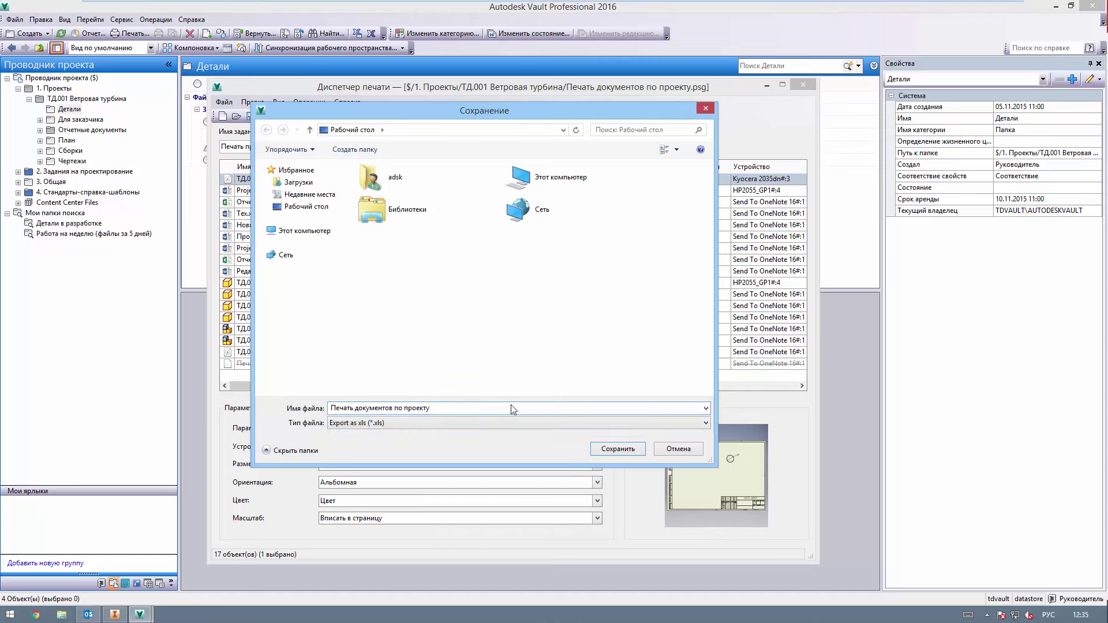
{"action": "key", "text": "Return"}
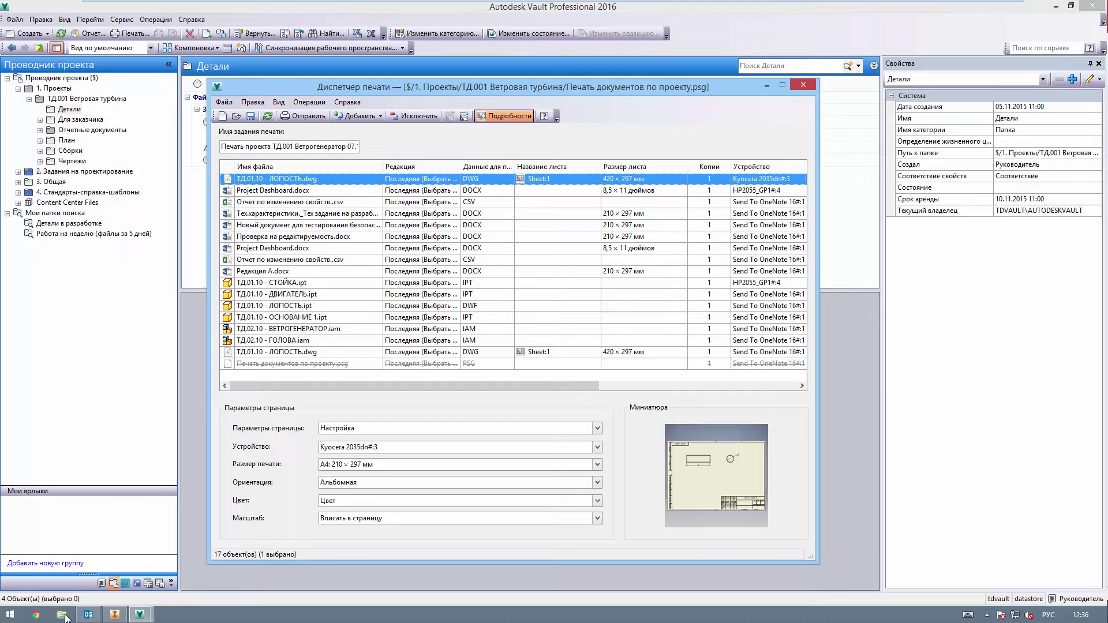
Step: Switch to Excel with the exported XLS from the desktop, fit the "Параметры страницы" column to its contents, review the list, and close it without saving
{"action": "left_click", "coordinate": [61, 614]}
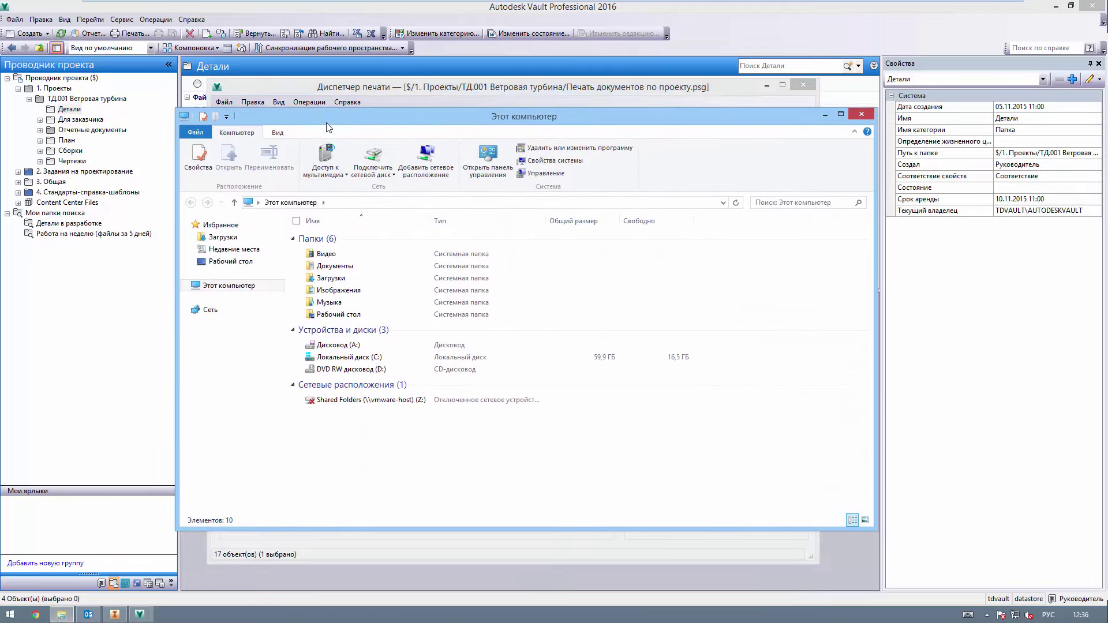
{"action": "double_click", "coordinate": [339, 314]}
{"action": "left_click", "coordinate": [485, 374]}
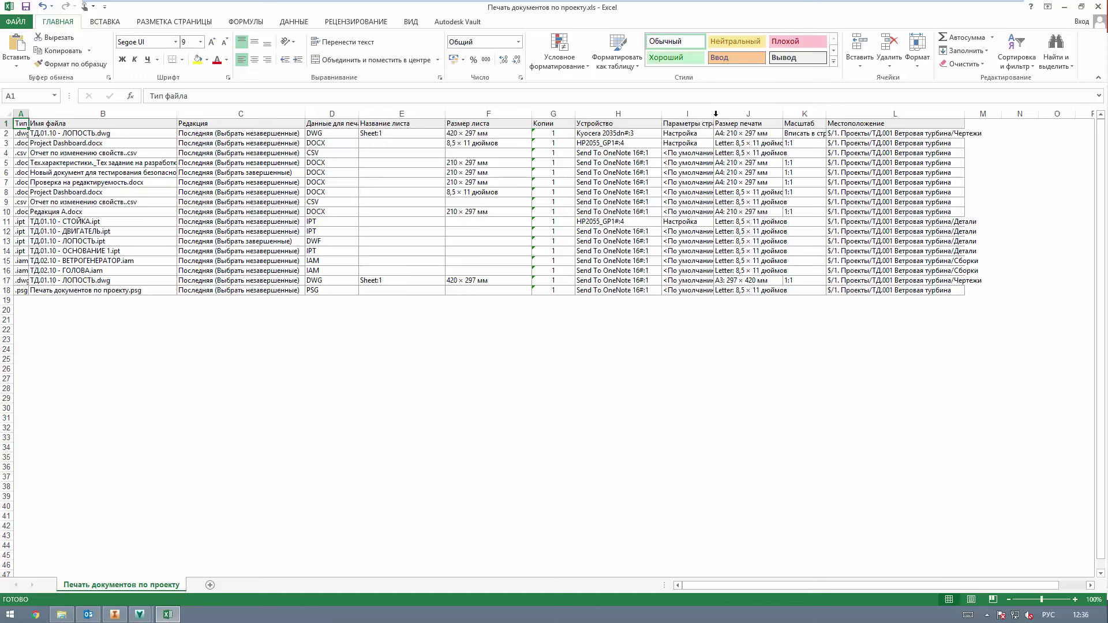
{"action": "double_click", "coordinate": [714, 114]}
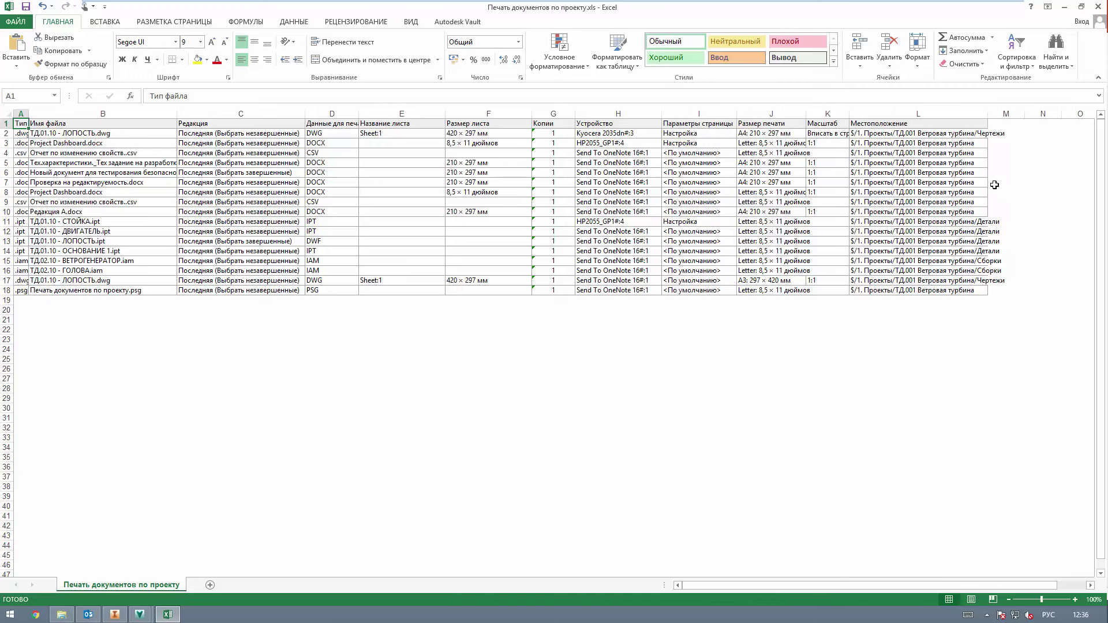
{"action": "left_click", "coordinate": [458, 22]}
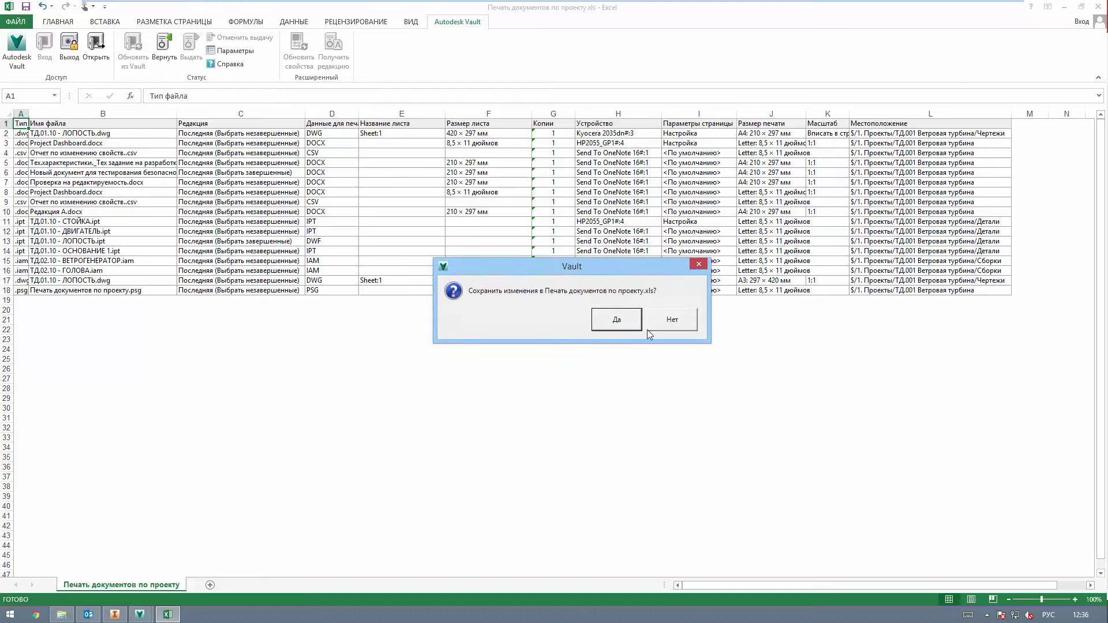
{"action": "left_click", "coordinate": [664, 319]}
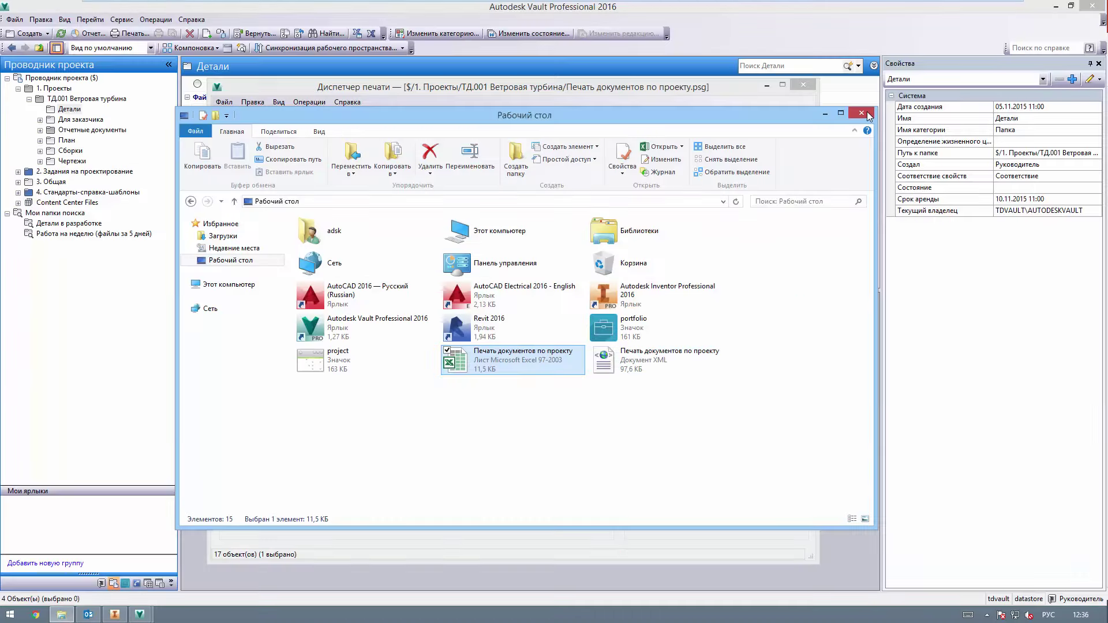
{"action": "left_click", "coordinate": [867, 116]}
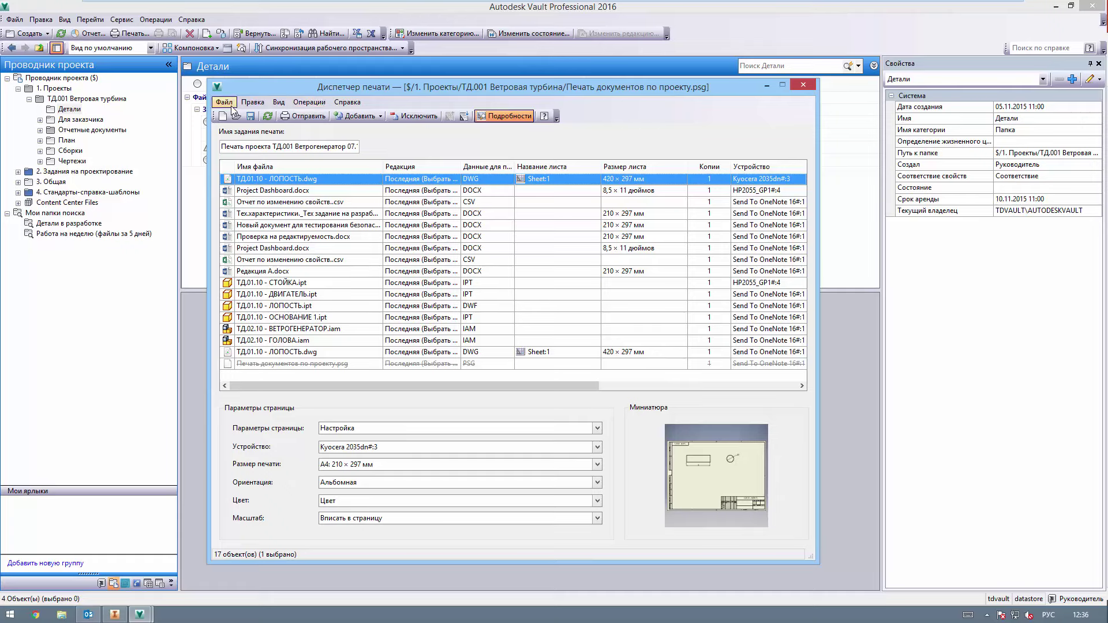
Step: Show the print preview of the file list and close it
{"action": "left_click", "coordinate": [231, 105]}
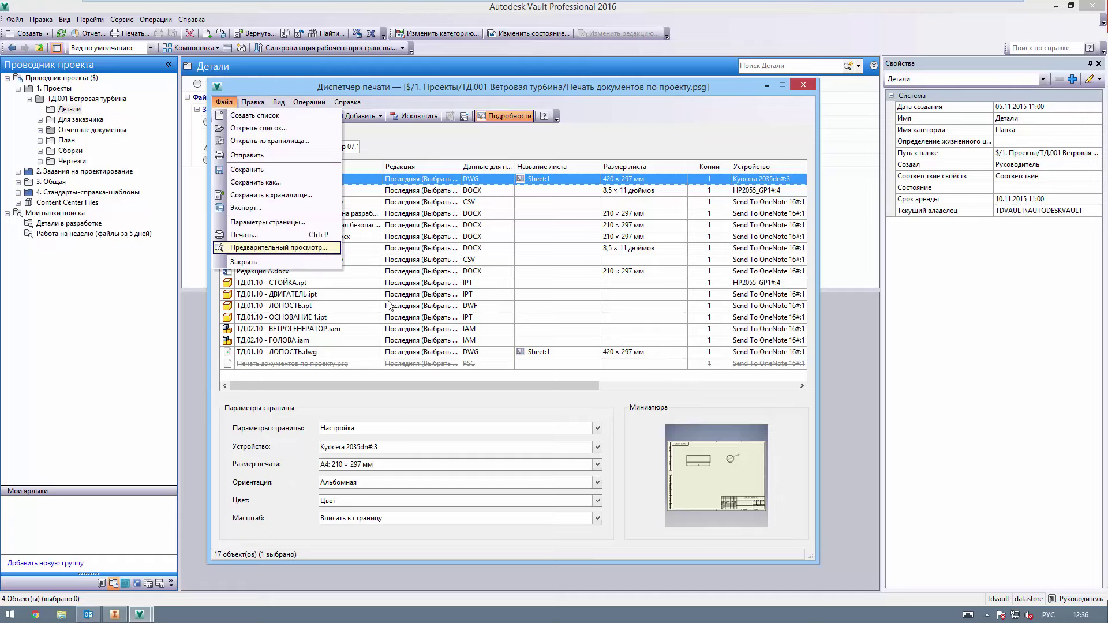
{"action": "key", "text": "Escape"}
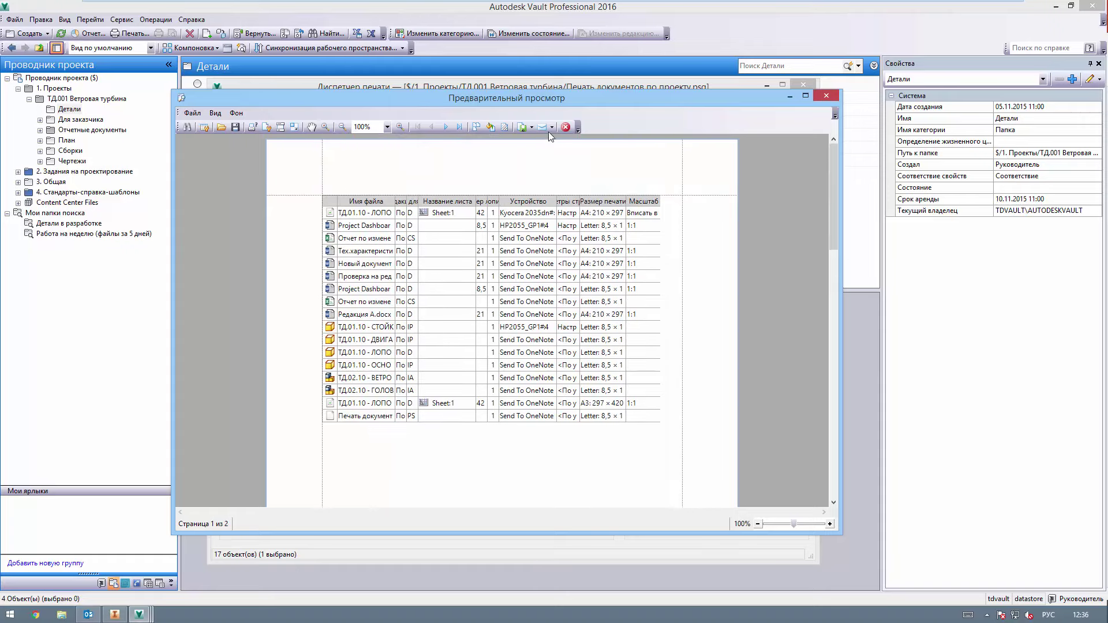
{"action": "key", "text": "Escape"}
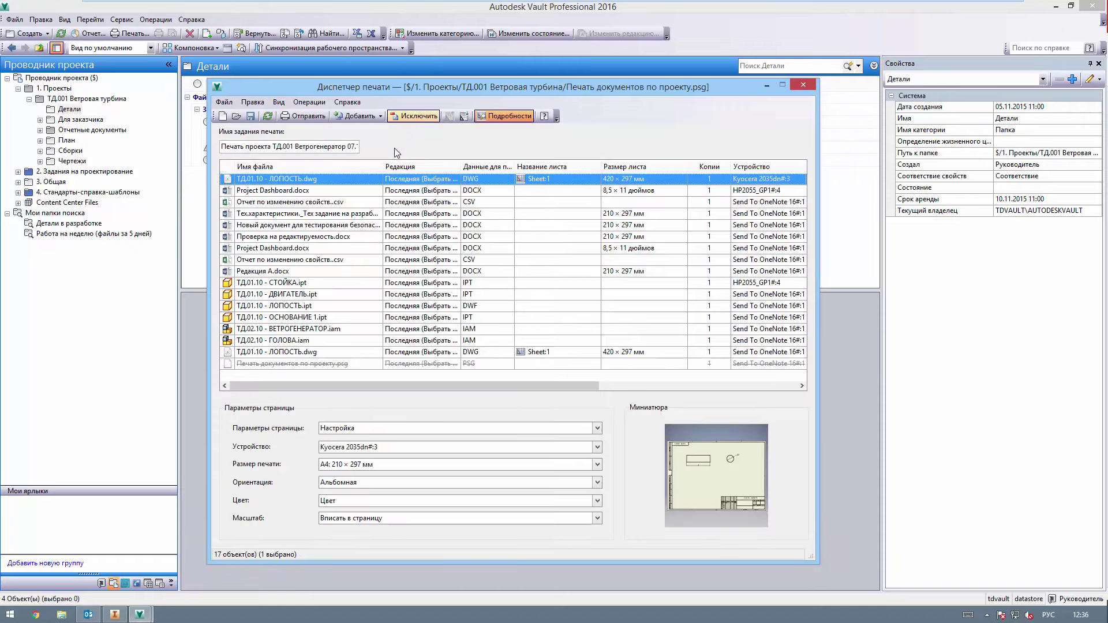
Step: Exclude the second Project Dashboard.docx and Проверка на редактируемость.docx from the print job
{"action": "left_click", "coordinate": [275, 364]}
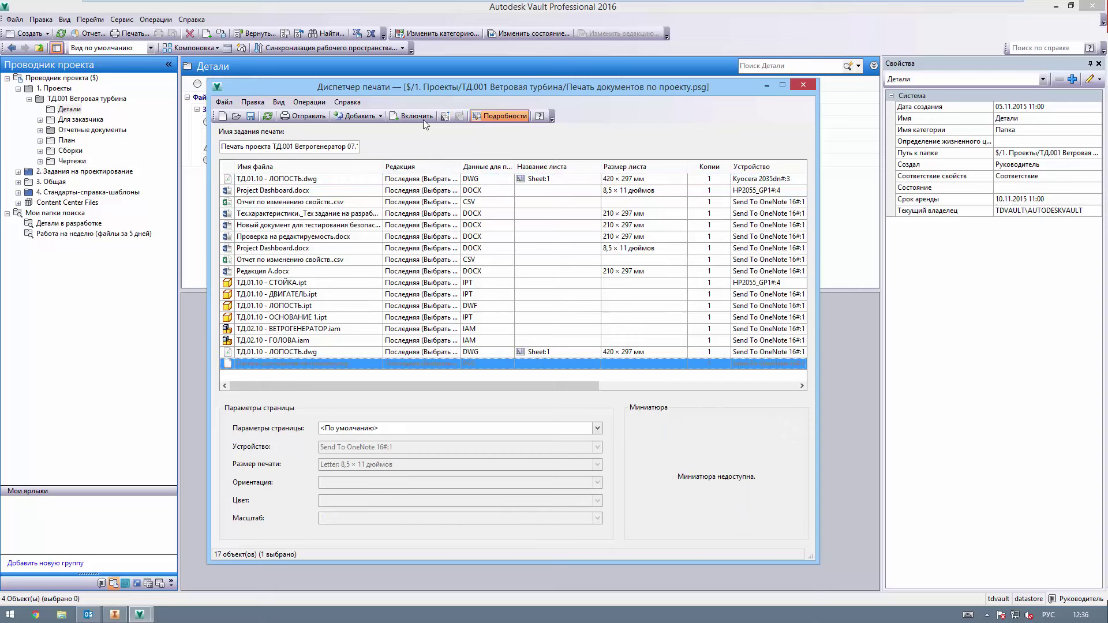
{"action": "left_click", "coordinate": [292, 248]}
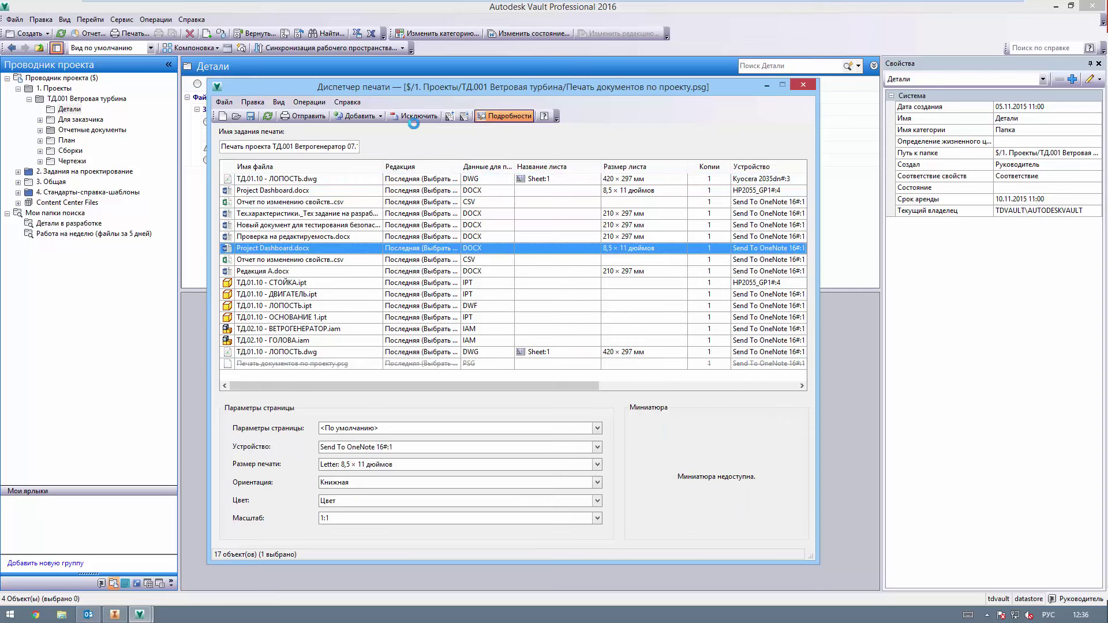
{"action": "left_click", "coordinate": [294, 214]}
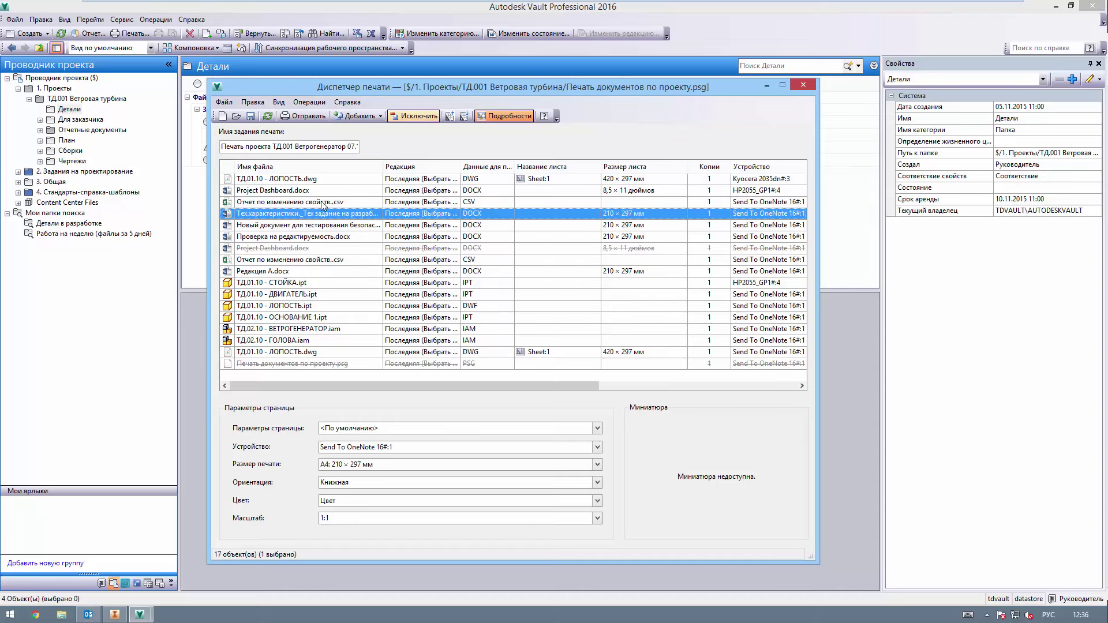
{"action": "left_click", "coordinate": [292, 236]}
{"action": "left_click", "coordinate": [424, 117]}
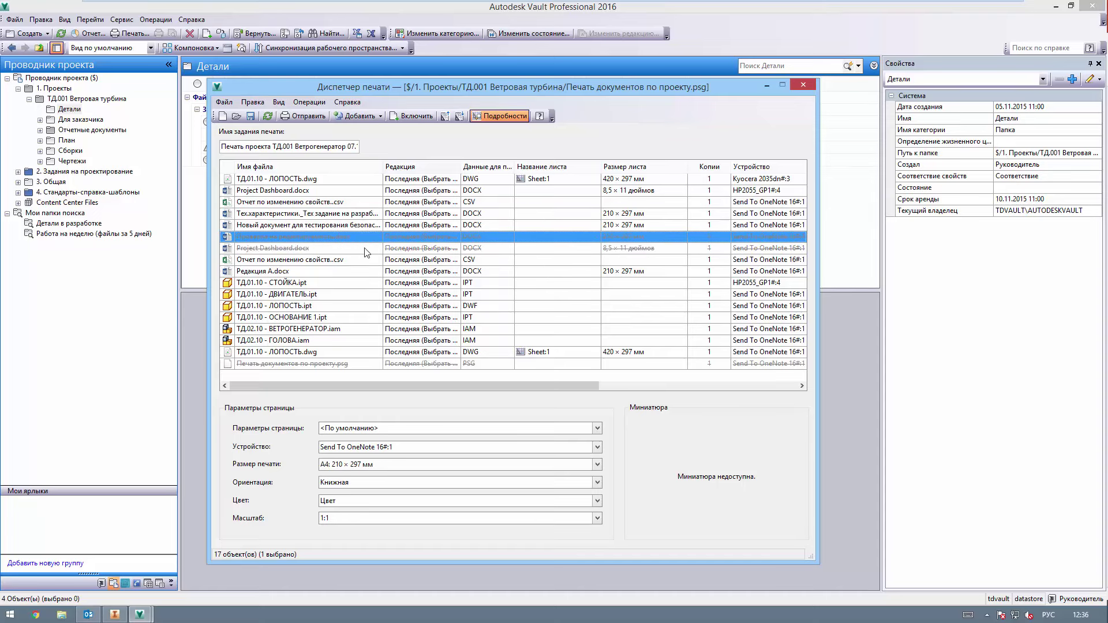
Step: Exclude all files in the list from the print job while keeping their data sources in the object set
{"action": "left_click", "coordinate": [254, 103]}
{"action": "left_click", "coordinate": [275, 128]}
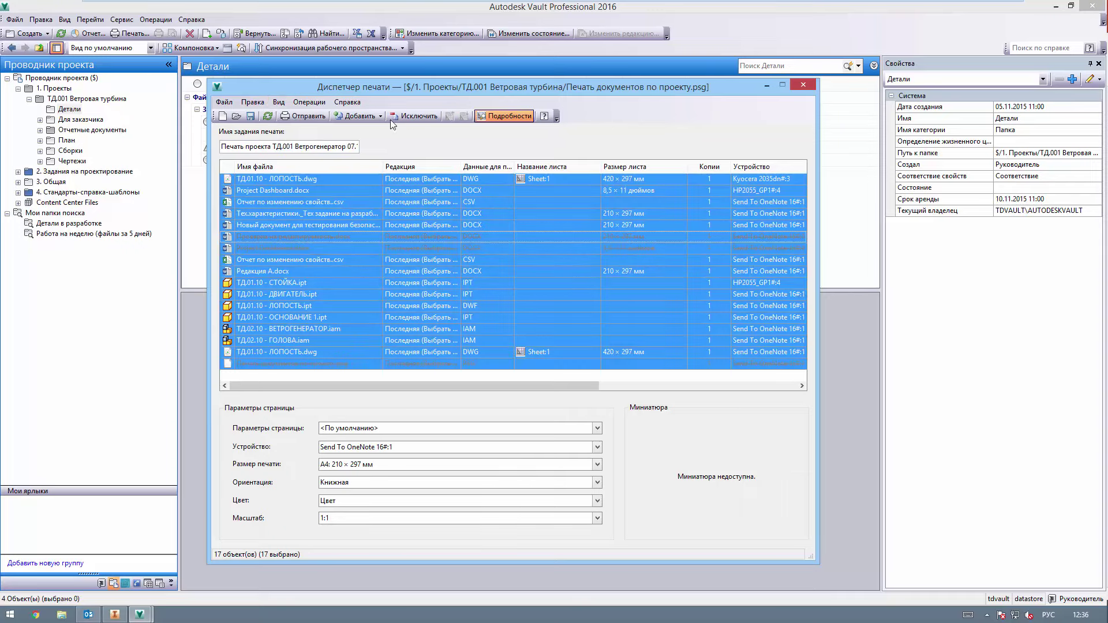
{"action": "left_click", "coordinate": [412, 116]}
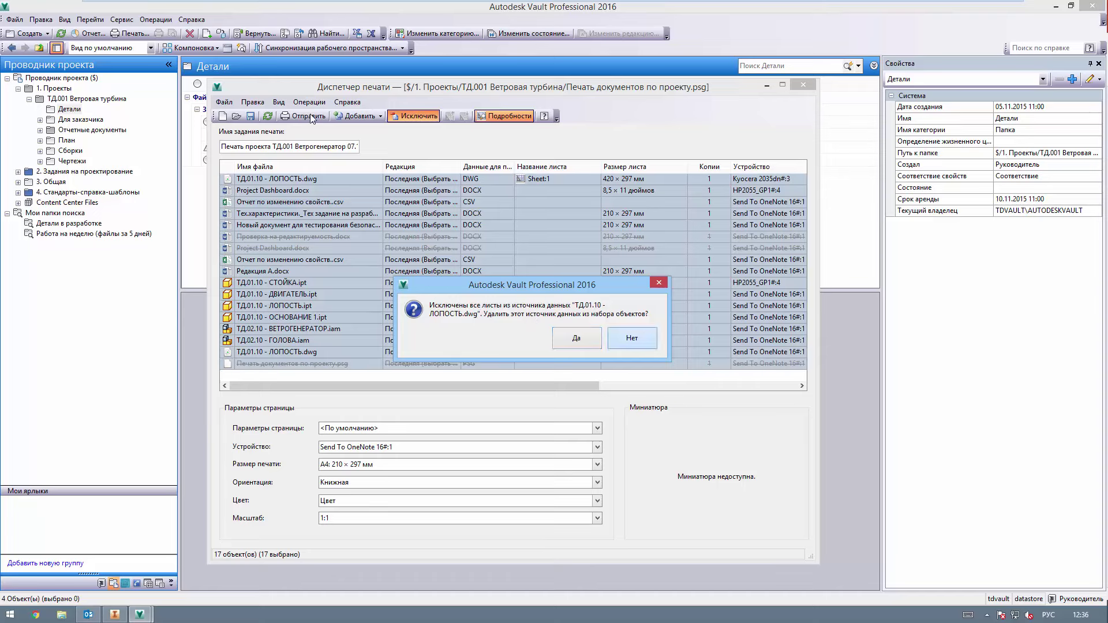
{"action": "left_click", "coordinate": [644, 339]}
{"action": "left_click", "coordinate": [629, 340]}
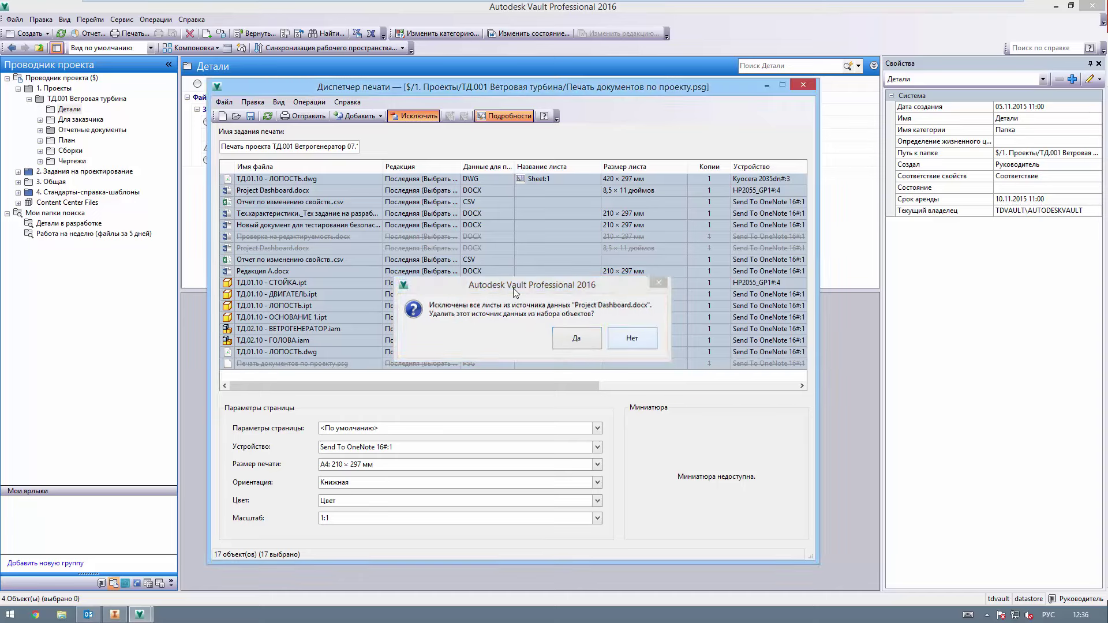
{"action": "left_click", "coordinate": [622, 338]}
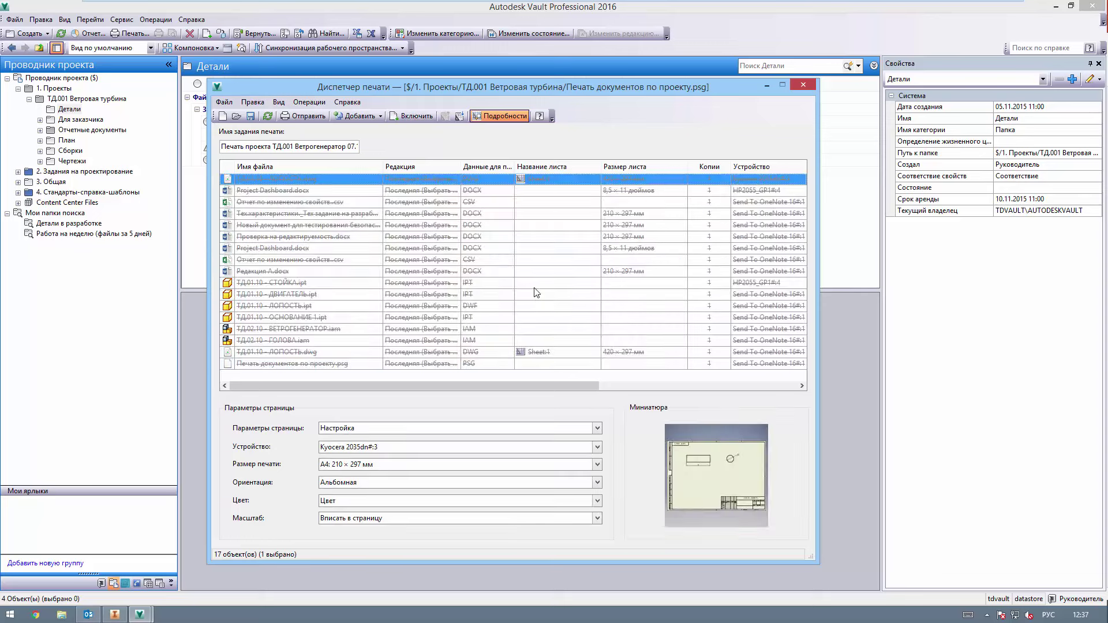
Step: Include all listed files in the print job again, except for Печать документов по проекту.psg, which is excluded
{"action": "key", "text": "ctrl+a"}
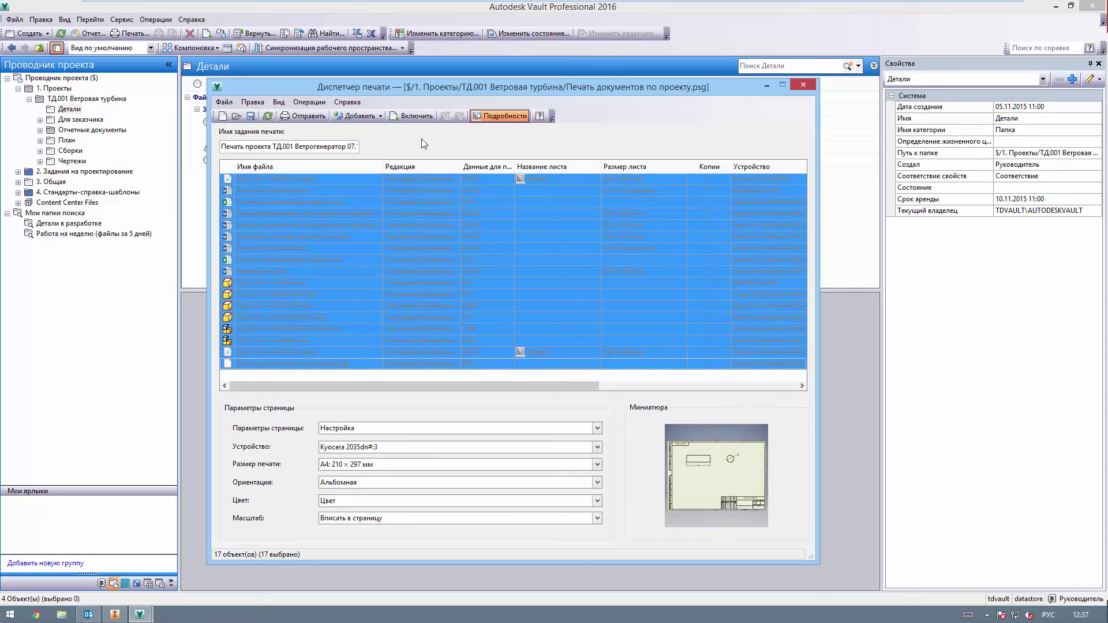
{"action": "left_click", "coordinate": [409, 120]}
{"action": "left_click", "coordinate": [442, 294]}
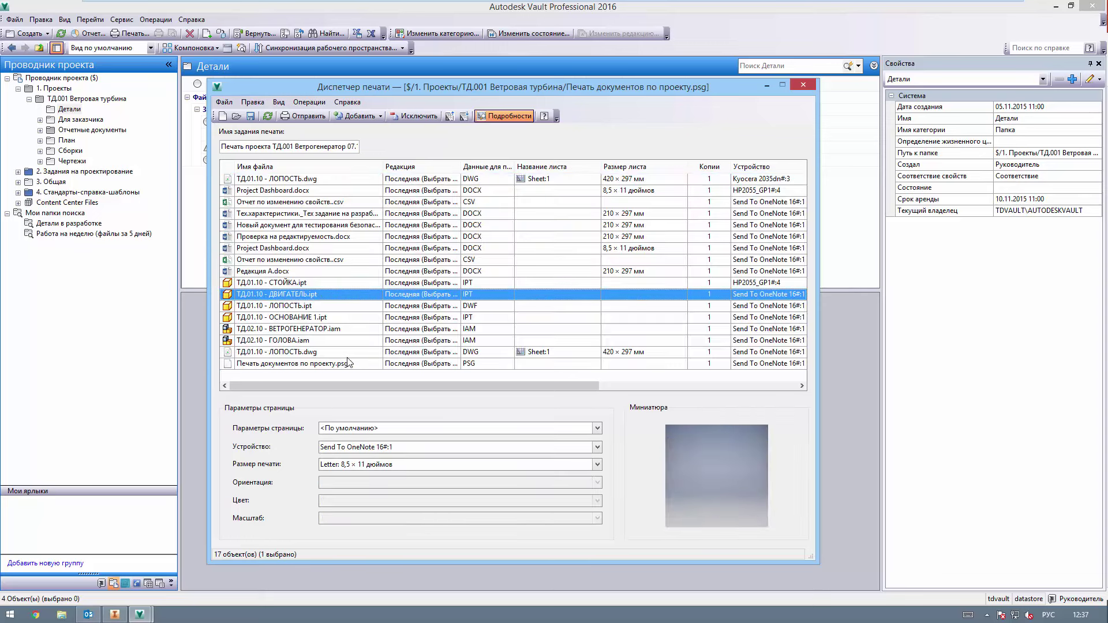
{"action": "left_click", "coordinate": [348, 364]}
{"action": "left_click", "coordinate": [409, 116]}
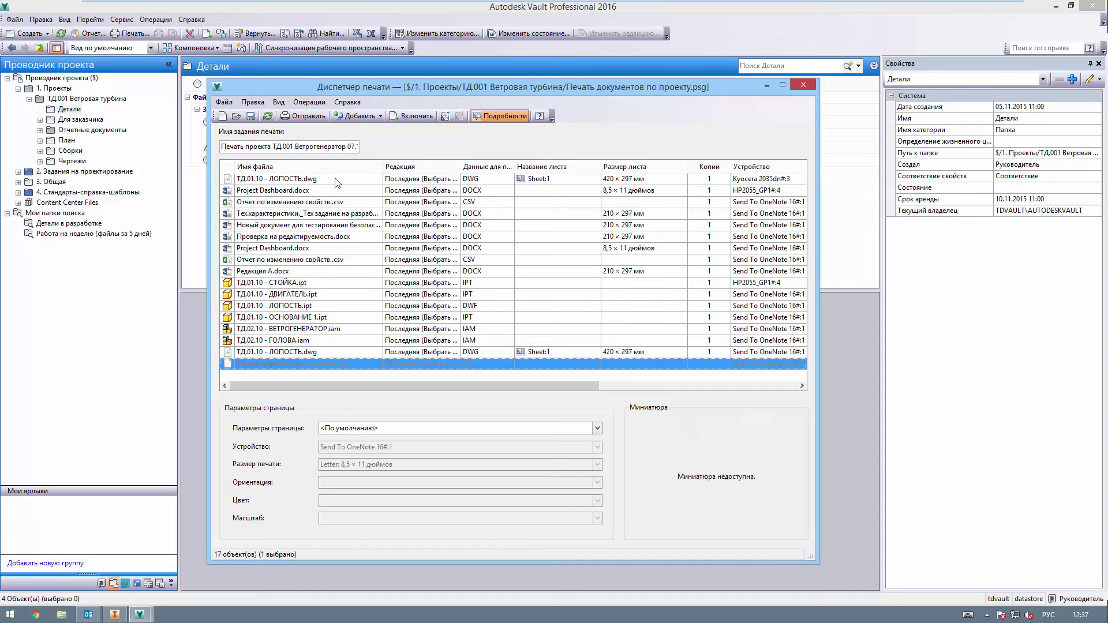
Step: Open the print job's data sources and expand every source to examine the files it contains
{"action": "left_click", "coordinate": [278, 102]}
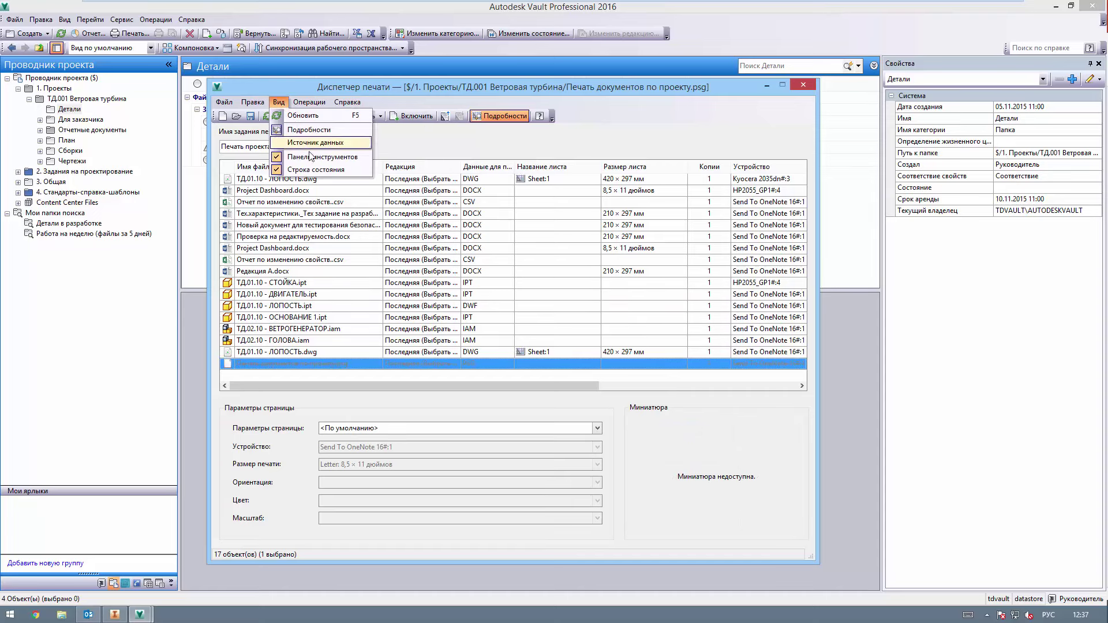
{"action": "left_click", "coordinate": [307, 143]}
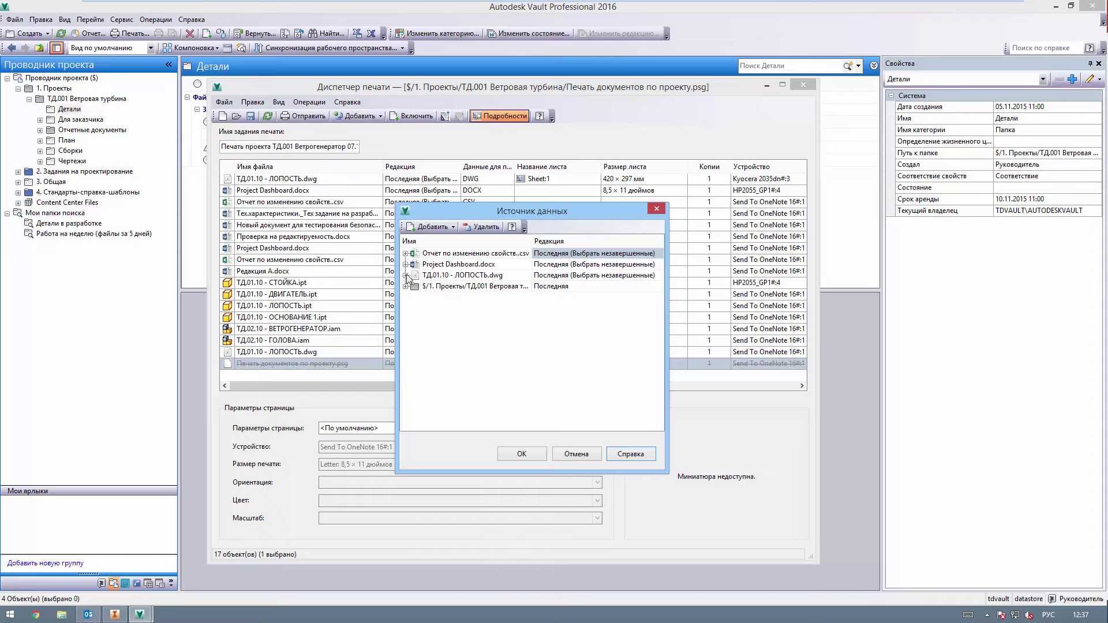
{"action": "left_click", "coordinate": [406, 286]}
{"action": "left_click", "coordinate": [406, 275]}
{"action": "left_click", "coordinate": [406, 265]}
{"action": "left_click", "coordinate": [406, 254]}
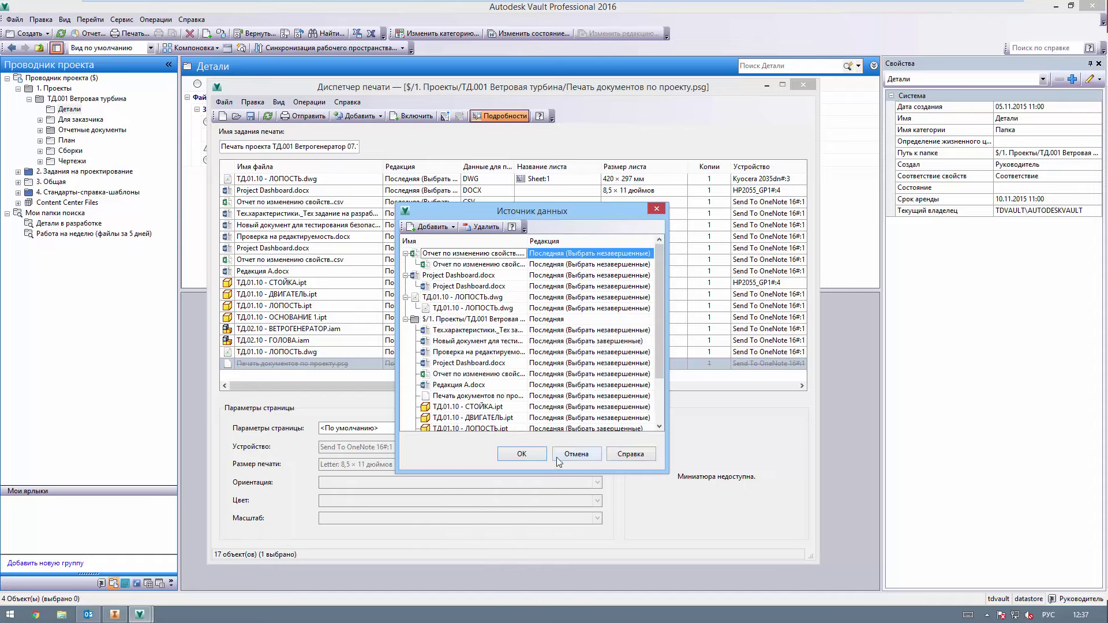
Step: Close the data sources, hide the print job's details, and show them again
{"action": "left_click", "coordinate": [522, 454]}
{"action": "left_click", "coordinate": [279, 102]}
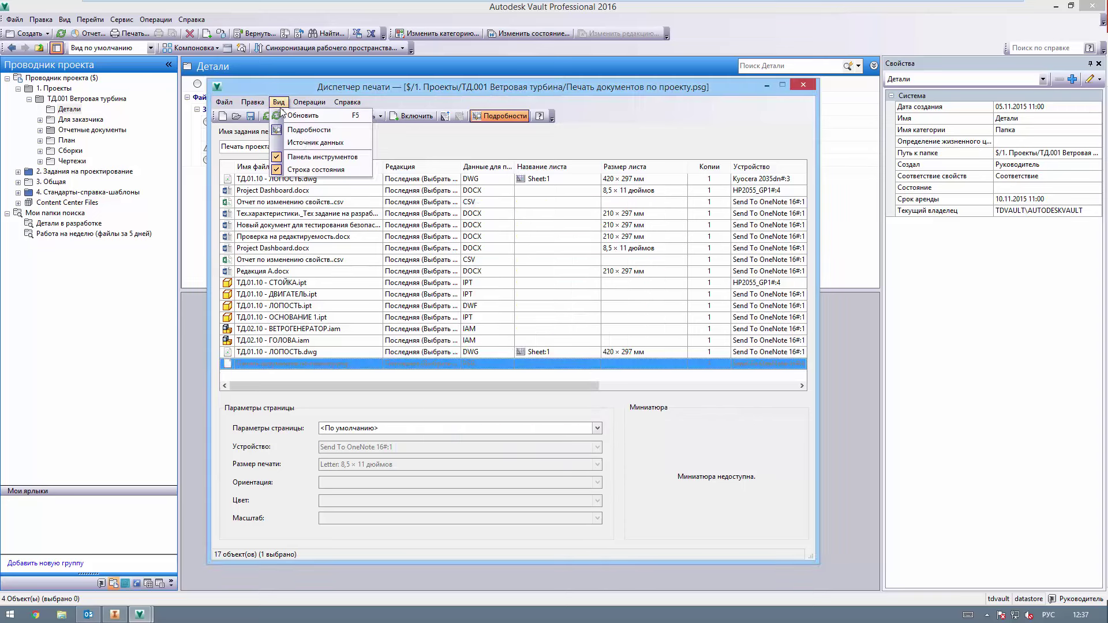
{"action": "left_click", "coordinate": [307, 130]}
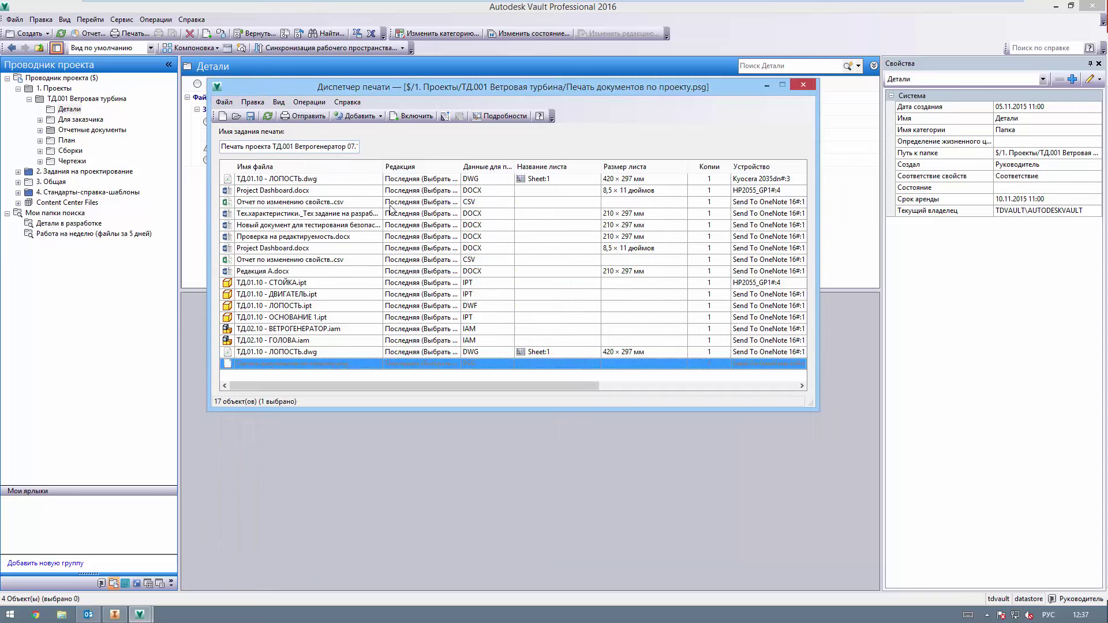
{"action": "left_click", "coordinate": [279, 102]}
{"action": "left_click", "coordinate": [307, 128]}
{"action": "left_click", "coordinate": [310, 103]}
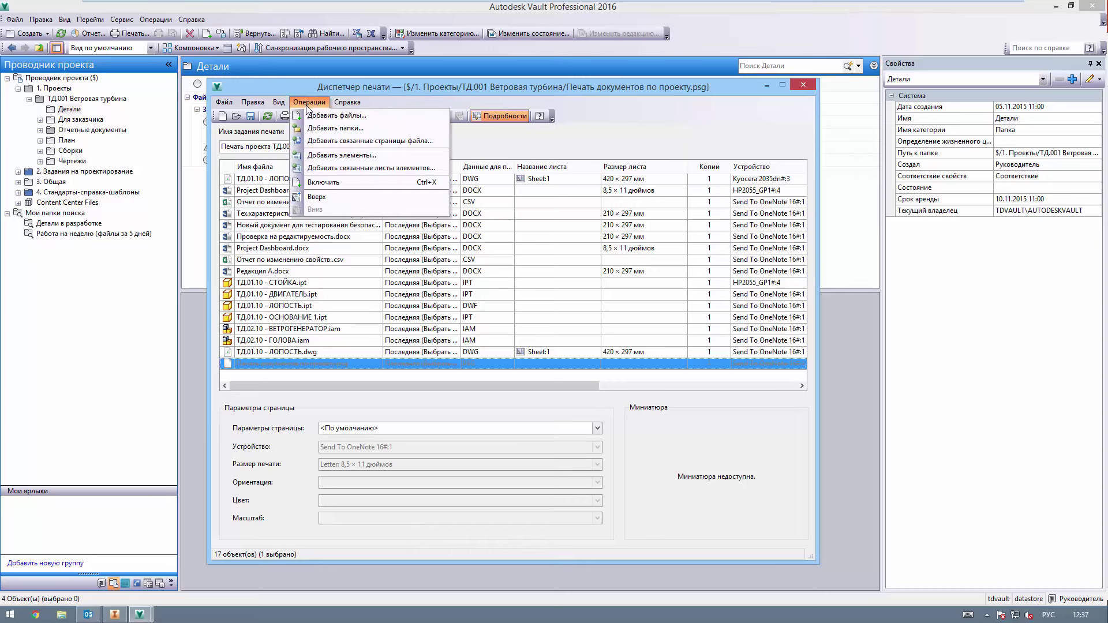
{"action": "left_click", "coordinate": [347, 102]}
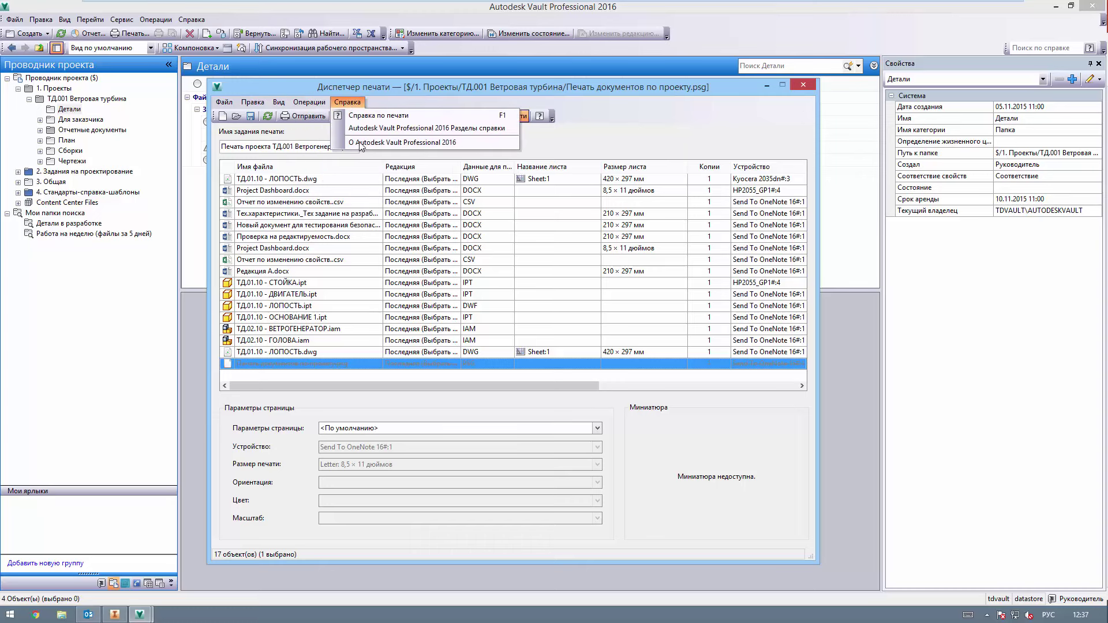
{"action": "left_click", "coordinate": [637, 126]}
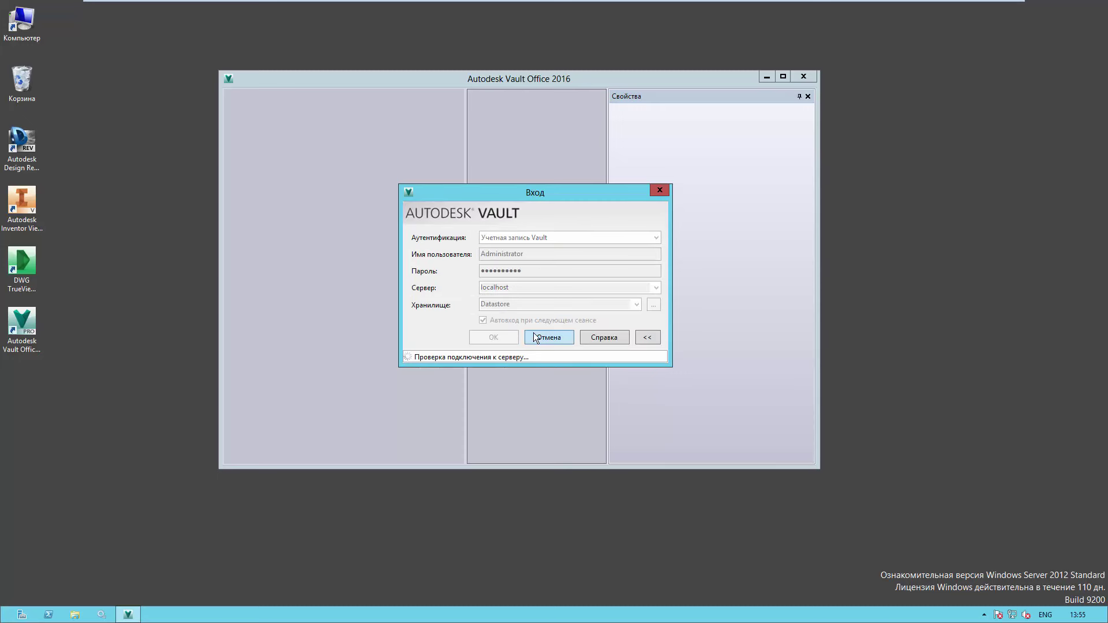
Step: In Autodesk Vault Office 2016, cancel the automatic login, turn off auto-login for the next session, and set the server to tdvault
{"action": "left_click", "coordinate": [541, 340]}
{"action": "left_click", "coordinate": [483, 320]}
{"action": "double_click", "coordinate": [534, 288]}
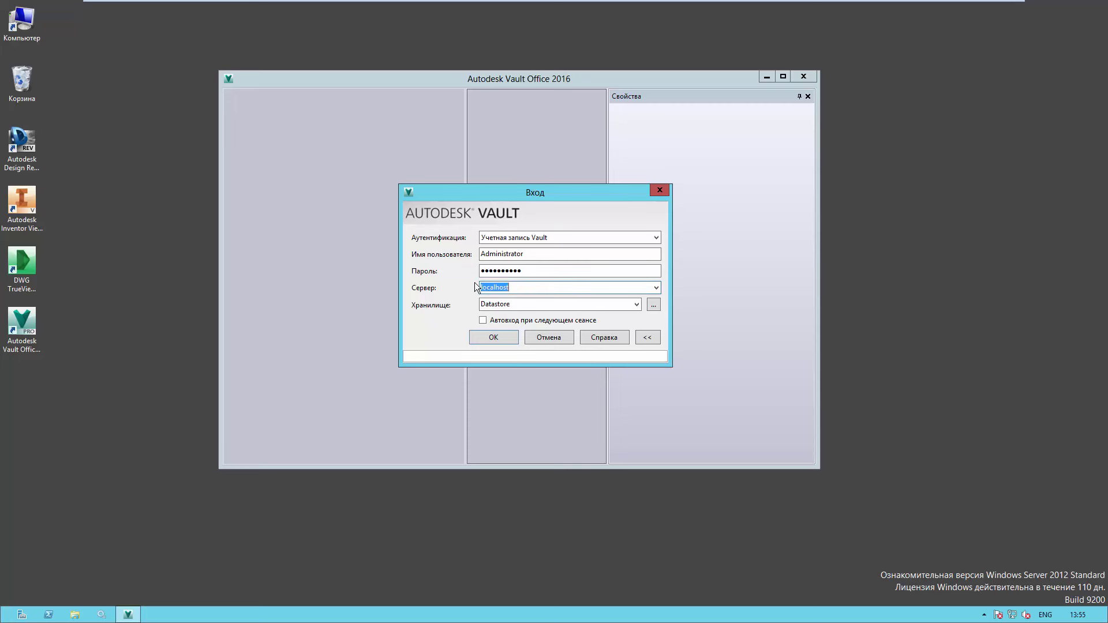
{"action": "type", "text": "tdvault"}
Step: Set the login user name to Руководитель and clear the password field
{"action": "double_click", "coordinate": [543, 255]}
{"action": "key", "text": "alt+shift"}
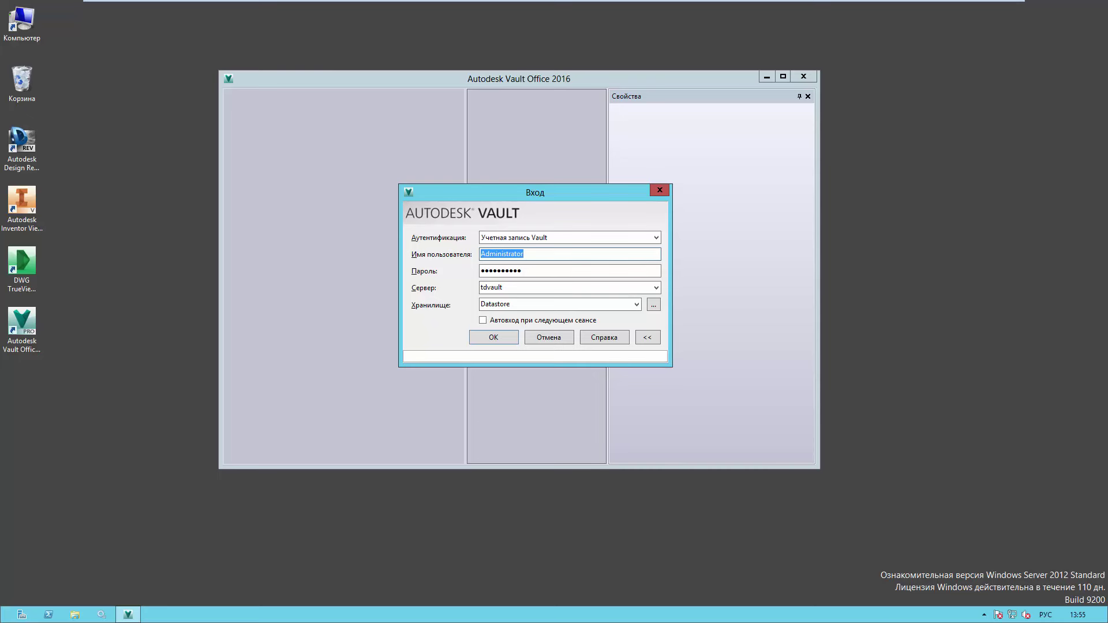
{"action": "type", "text": "Aуководитель"}
{"action": "key", "text": "Tab"}
{"action": "key", "text": "BackSpace"}
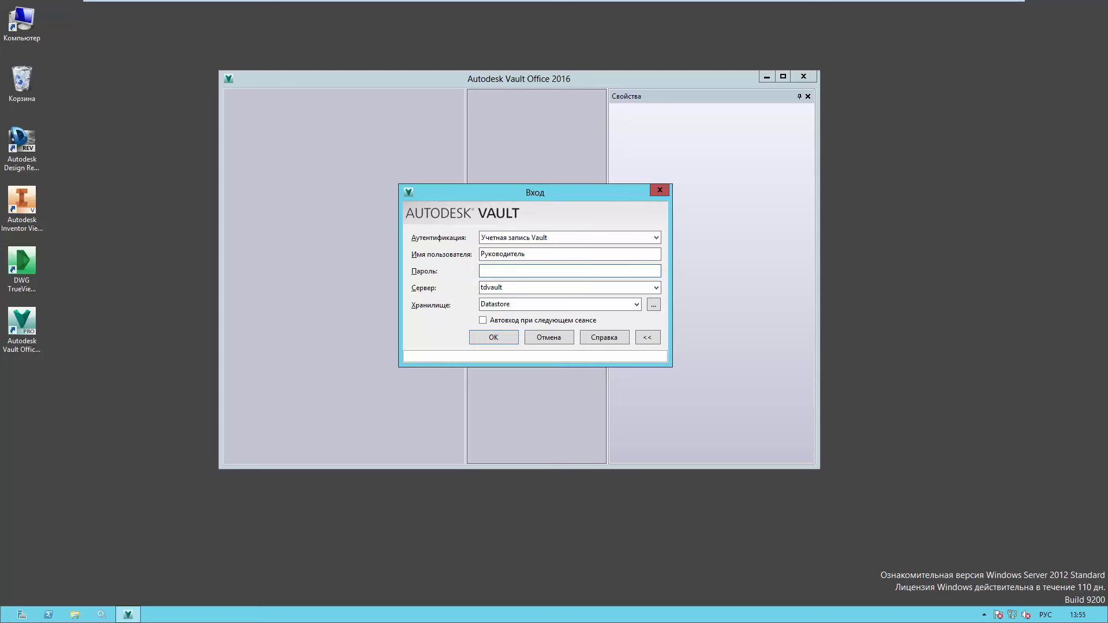
Step: Choose the datastore vault, log in, acknowledge the working folder, and decline the Autodesk customer involvement program
{"action": "left_click", "coordinate": [651, 305]}
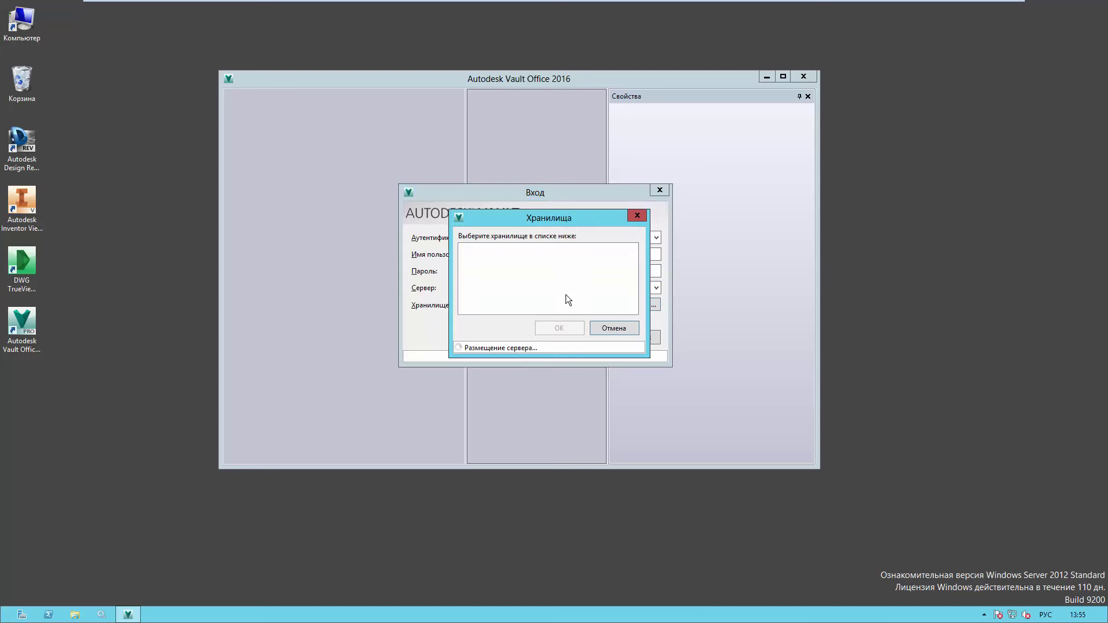
{"action": "left_click", "coordinate": [551, 324]}
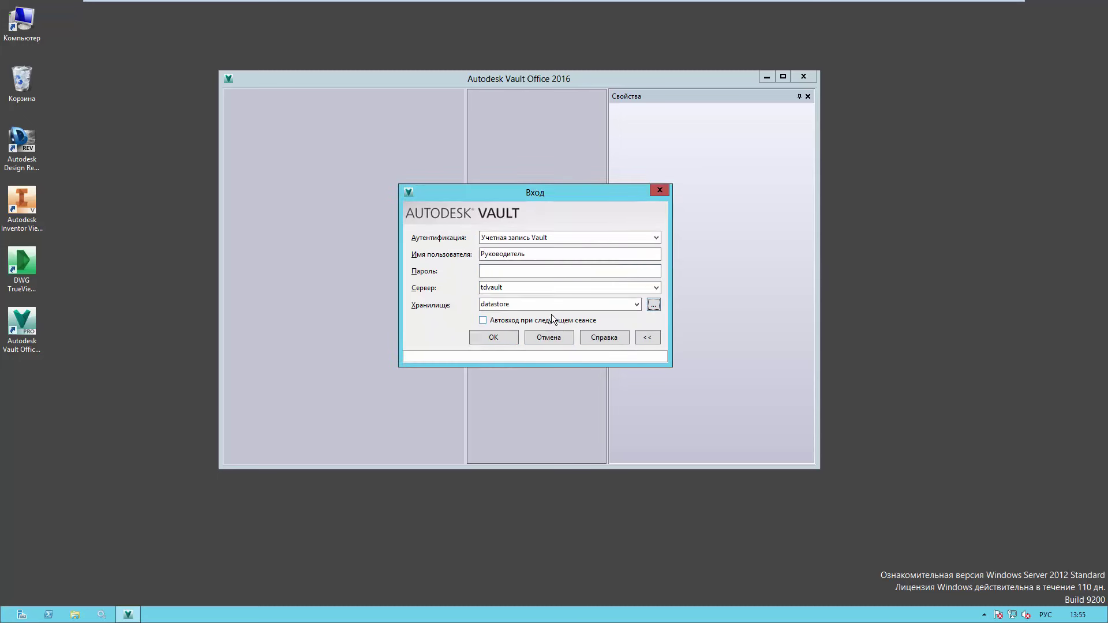
{"action": "left_click", "coordinate": [499, 334]}
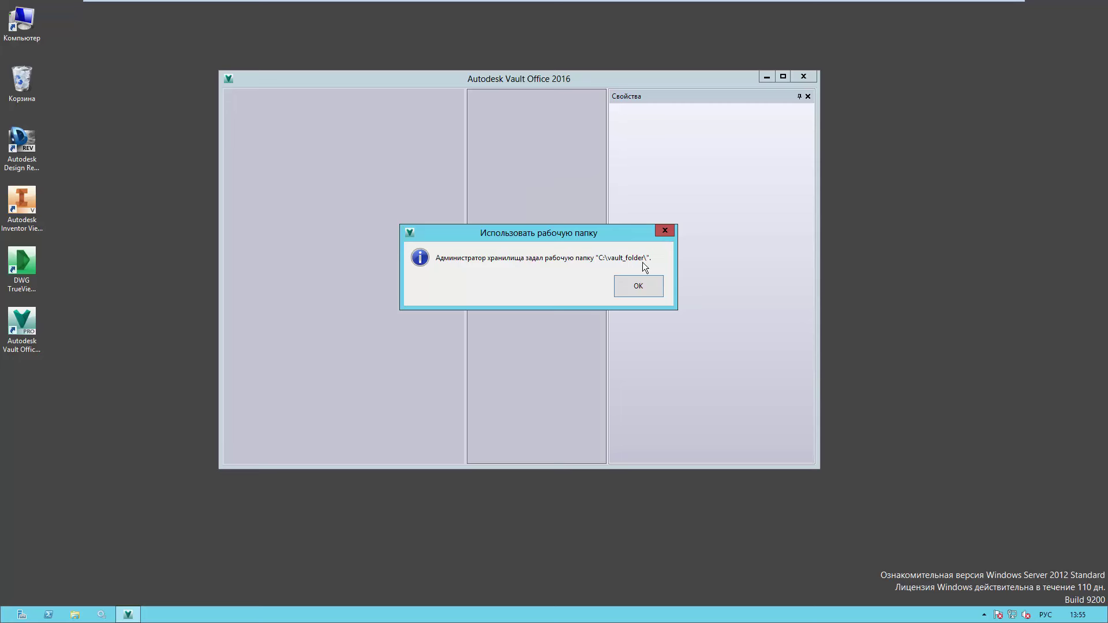
{"action": "left_click", "coordinate": [635, 277]}
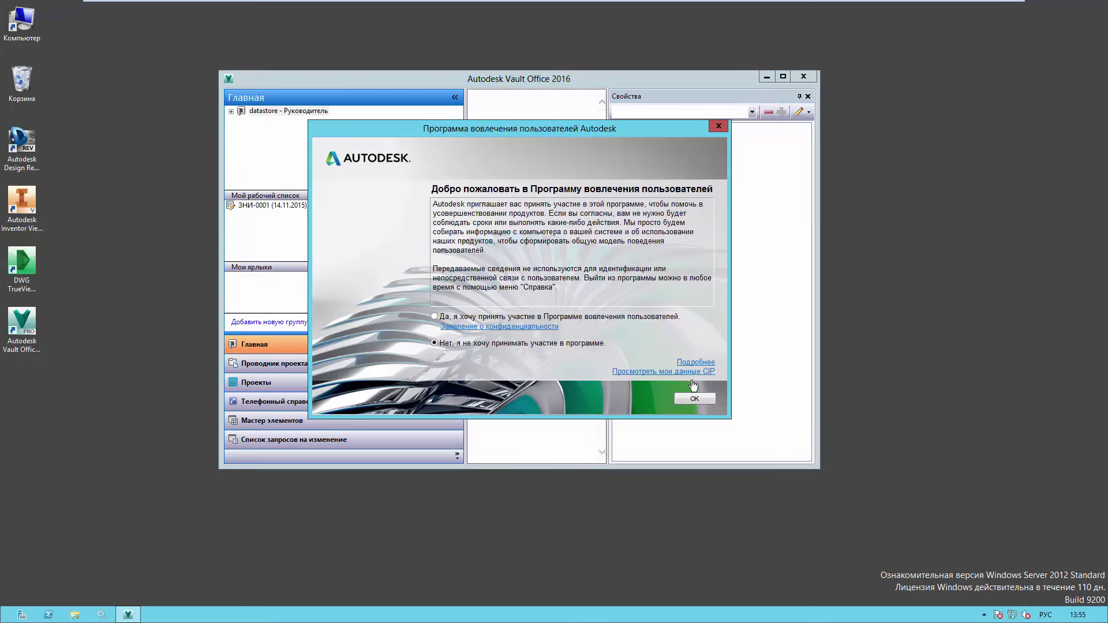
{"action": "left_click", "coordinate": [695, 399]}
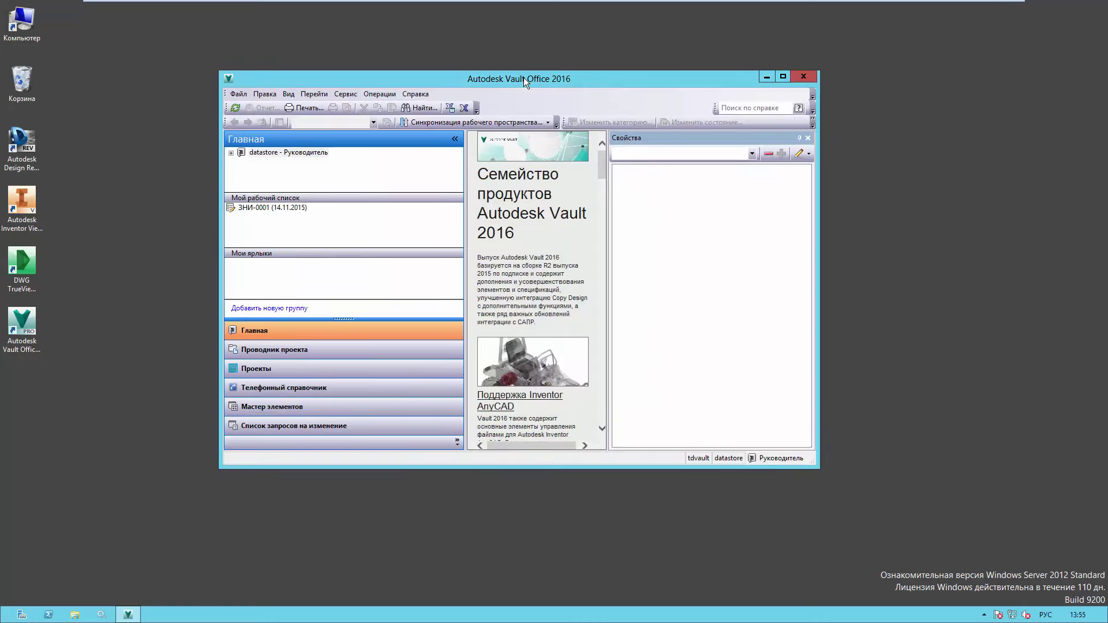
Step: Enlarge the Vault Office window and reposition it near the upper part of the desktop
{"action": "left_click_drag", "start_coordinate": [522, 81], "coordinate": [451, 53]}
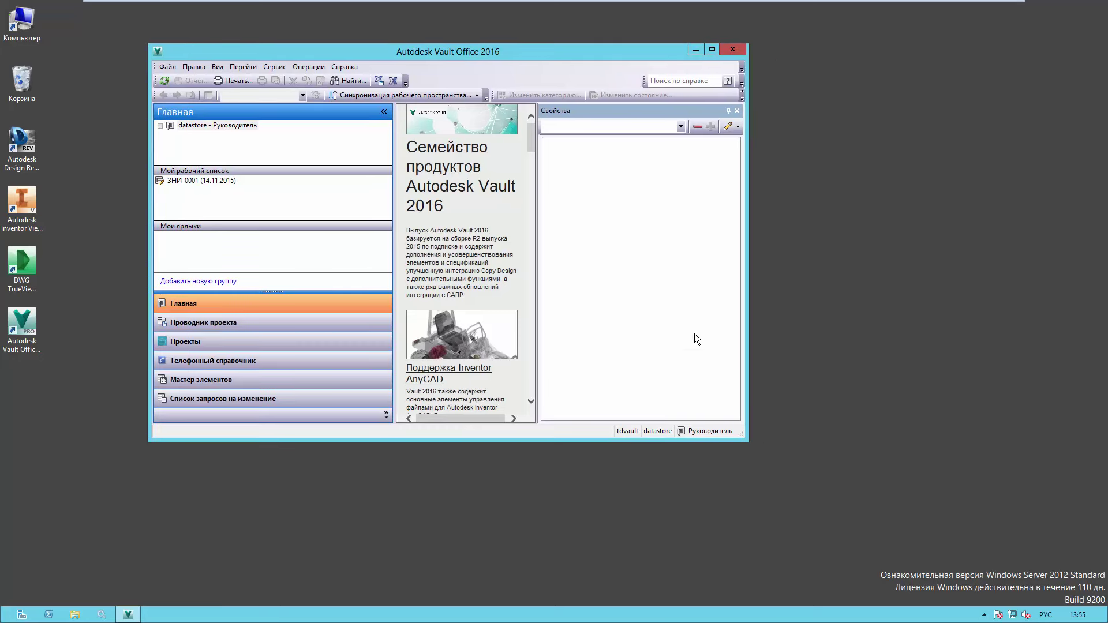
{"action": "left_click_drag", "start_coordinate": [749, 441], "coordinate": [1005, 575]}
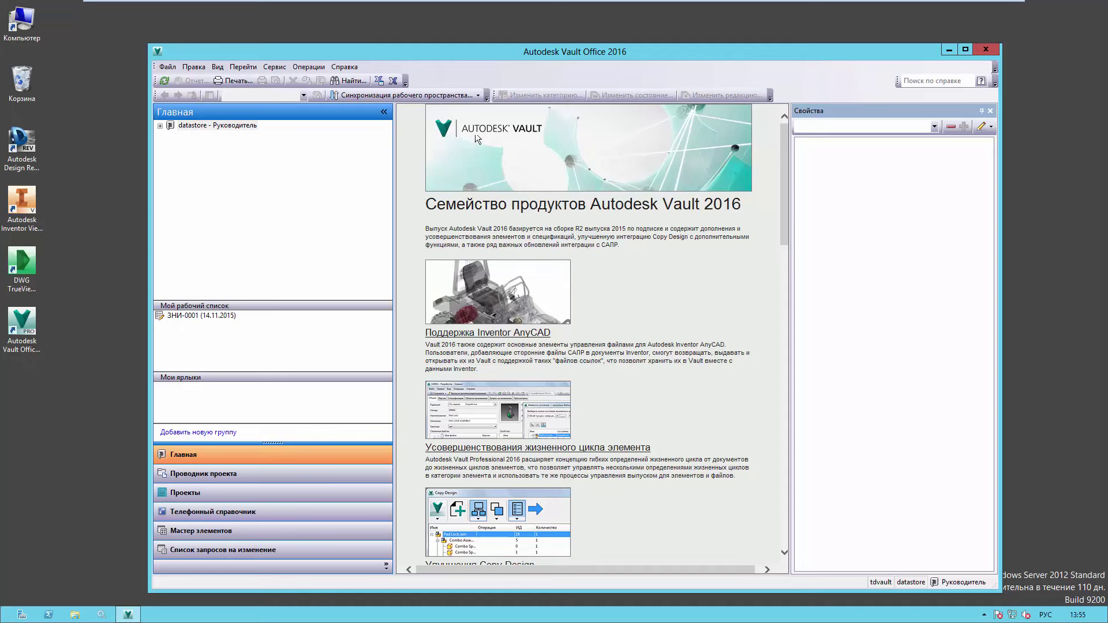
{"action": "left_click_drag", "start_coordinate": [467, 55], "coordinate": [438, 29]}
Step: Expand the datastore tree and Проводник проекта, open Телефонный справочник, dismiss its indexing notice, and widen its list
{"action": "left_click", "coordinate": [132, 100]}
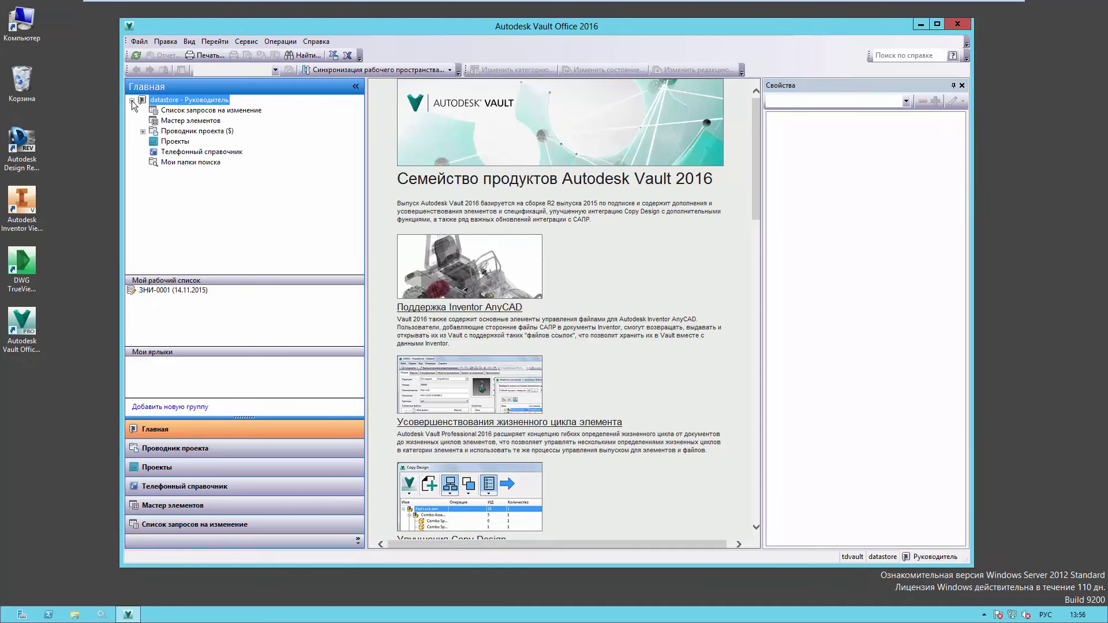
{"action": "left_click", "coordinate": [143, 131]}
{"action": "left_click", "coordinate": [173, 194]}
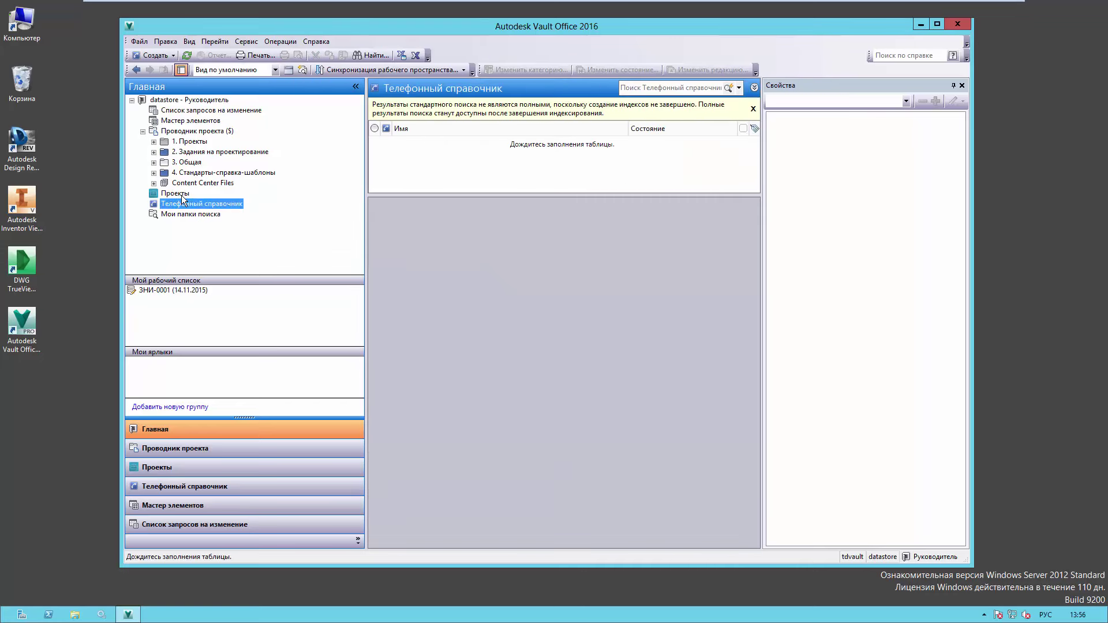
{"action": "left_click", "coordinate": [753, 109]}
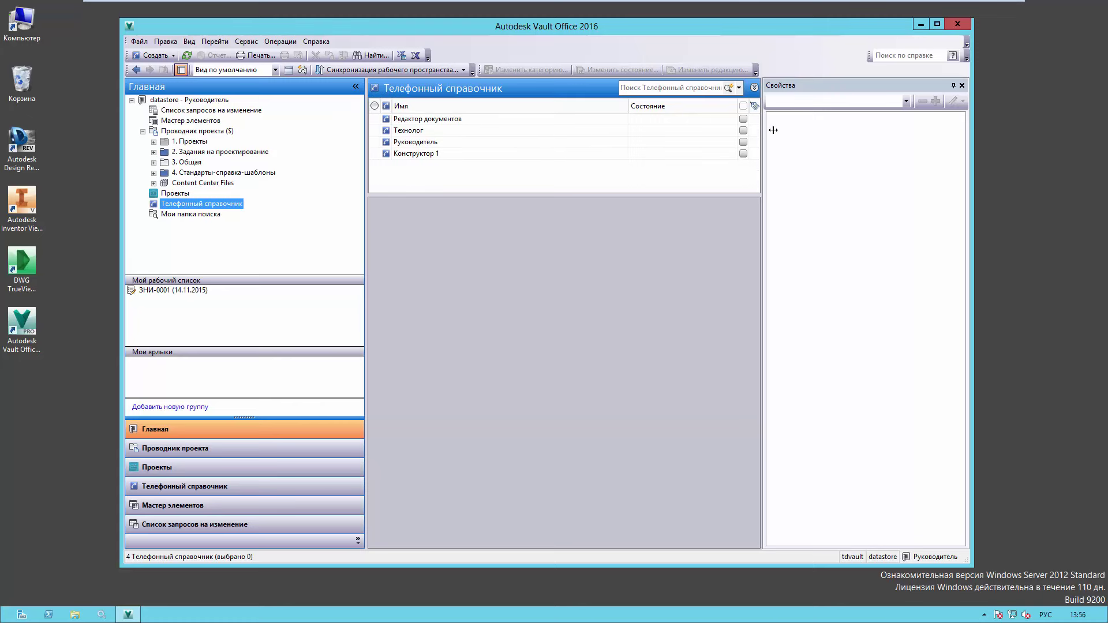
{"action": "left_click_drag", "start_coordinate": [763, 130], "coordinate": [835, 130]}
Step: Open Проекты with a taller list, select the project Ветрогенератор ТД.001, and widen the name column of its contents
{"action": "left_click", "coordinate": [174, 193]}
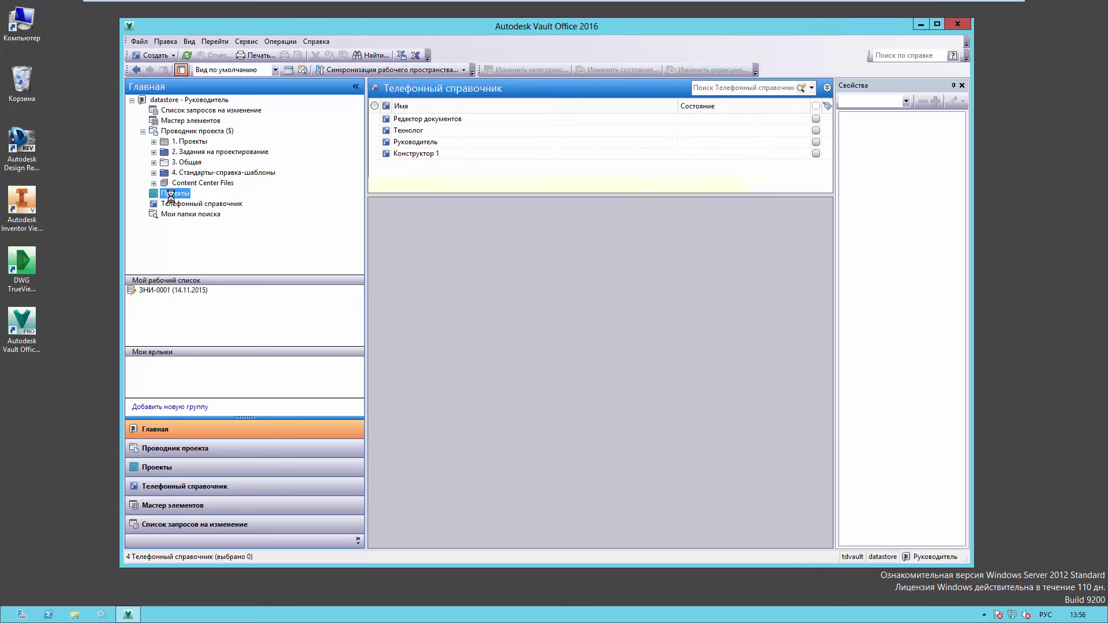
{"action": "left_click", "coordinate": [827, 109]}
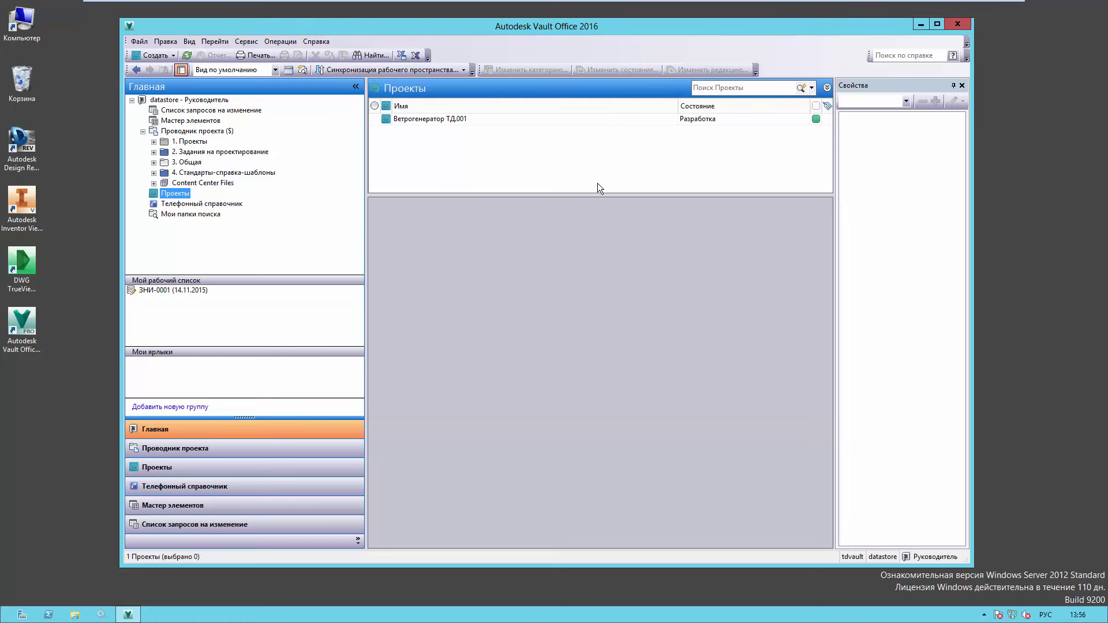
{"action": "left_click_drag", "start_coordinate": [543, 193], "coordinate": [544, 286]}
{"action": "left_click", "coordinate": [445, 119]}
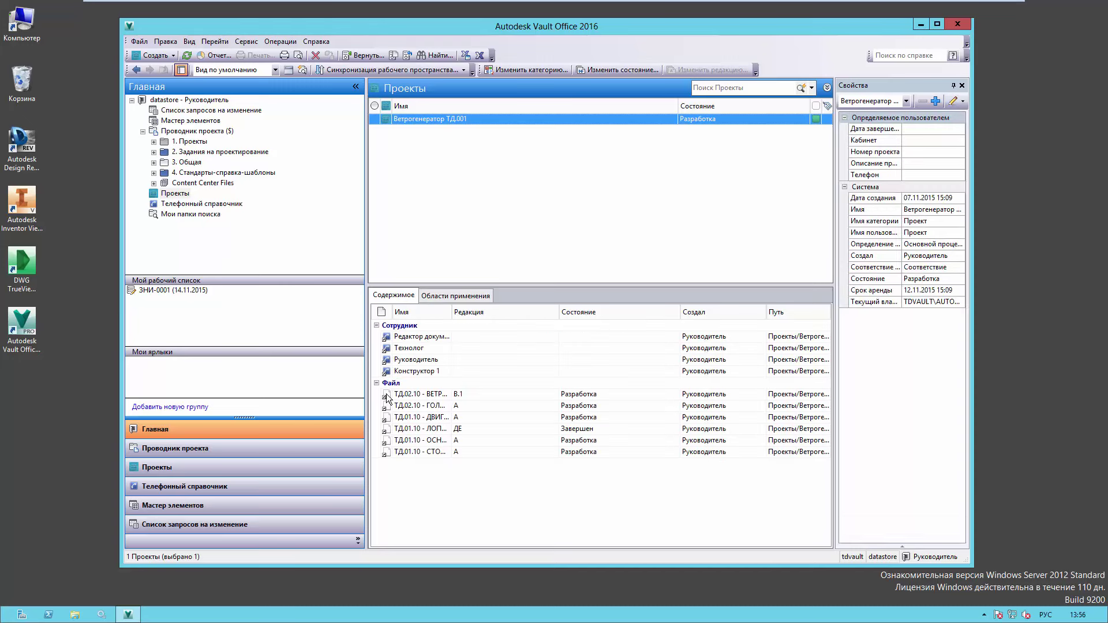
{"action": "left_click_drag", "start_coordinate": [450, 315], "coordinate": [533, 311]}
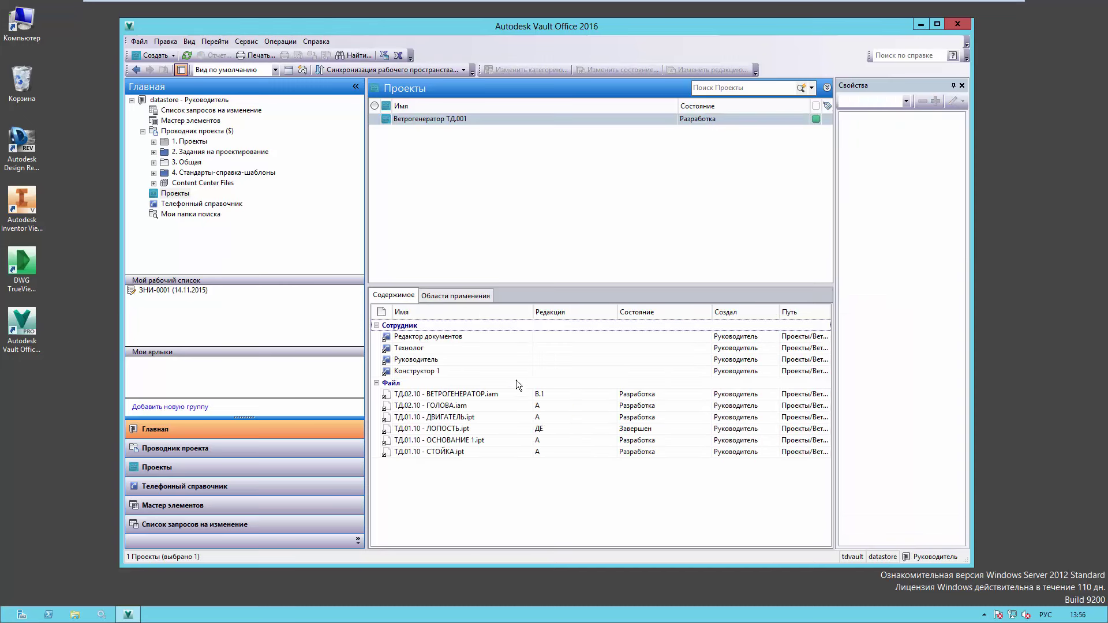
Step: Go from the project's ТД.01.10 - ЛОПОСТЬ.ipt to its folder Детали and widen the file name column there
{"action": "left_click", "coordinate": [494, 399]}
{"action": "left_click", "coordinate": [469, 417]}
{"action": "left_click", "coordinate": [470, 429]}
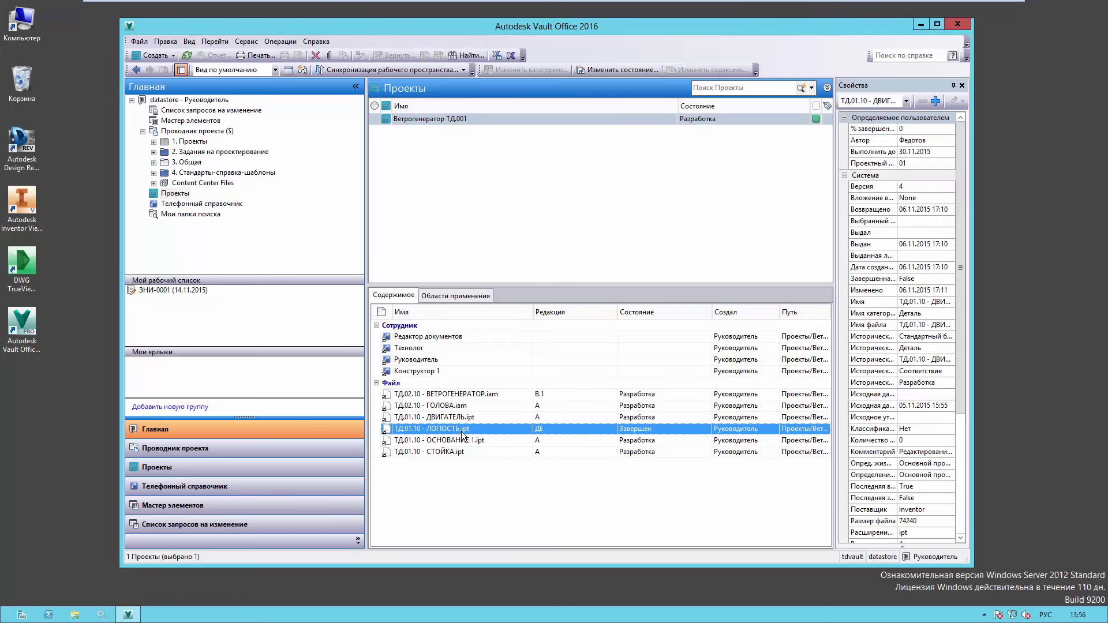
{"action": "right_click", "coordinate": [480, 428]}
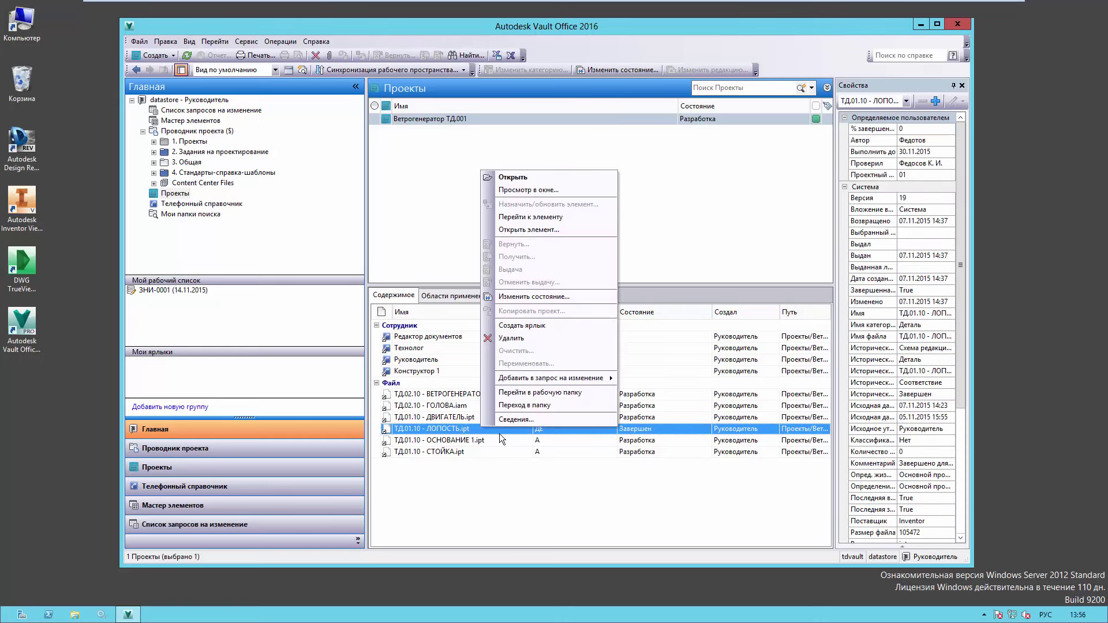
{"action": "left_click", "coordinate": [533, 411]}
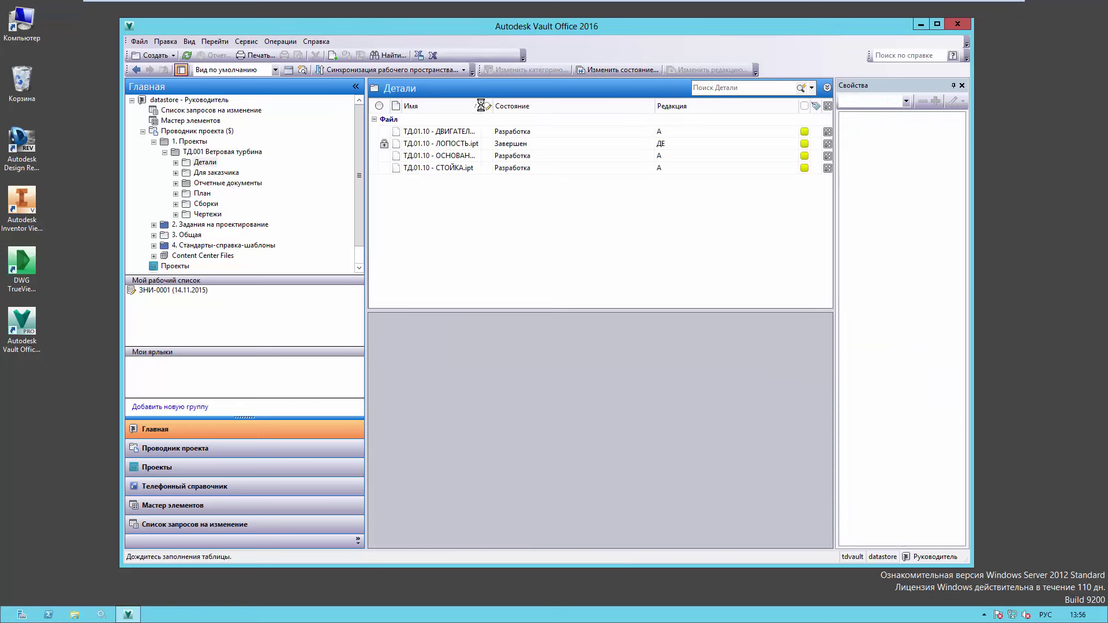
{"action": "left_click_drag", "start_coordinate": [481, 105], "coordinate": [512, 107]}
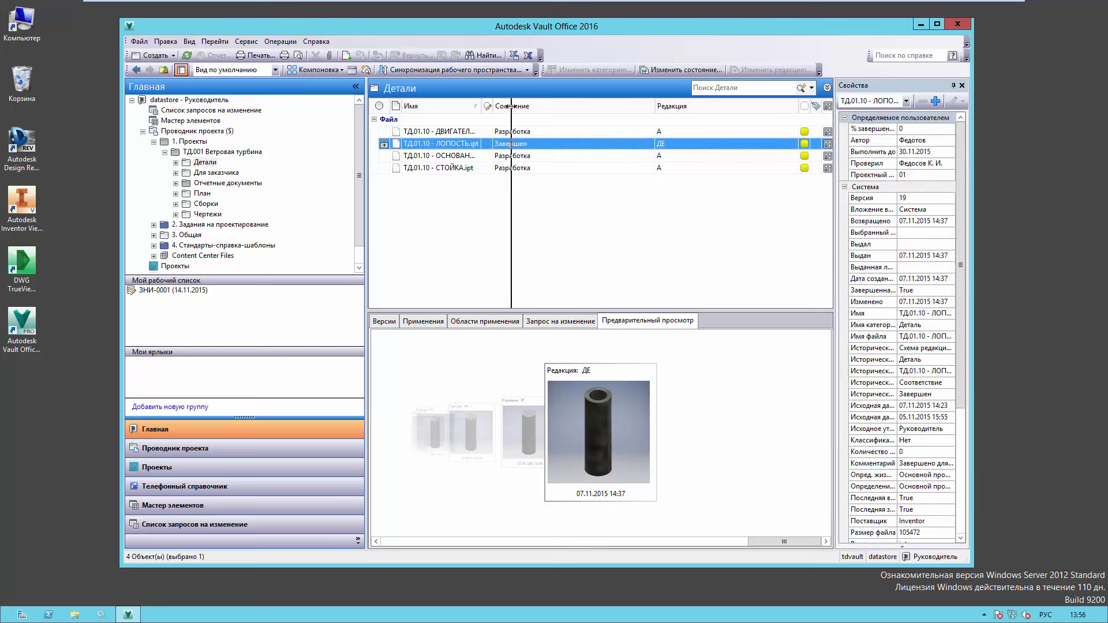
Step: Review the program options and the operations available for ТД.01.10 - ЛОПОСТЬ.ipt without changing anything
{"action": "left_click", "coordinate": [245, 41]}
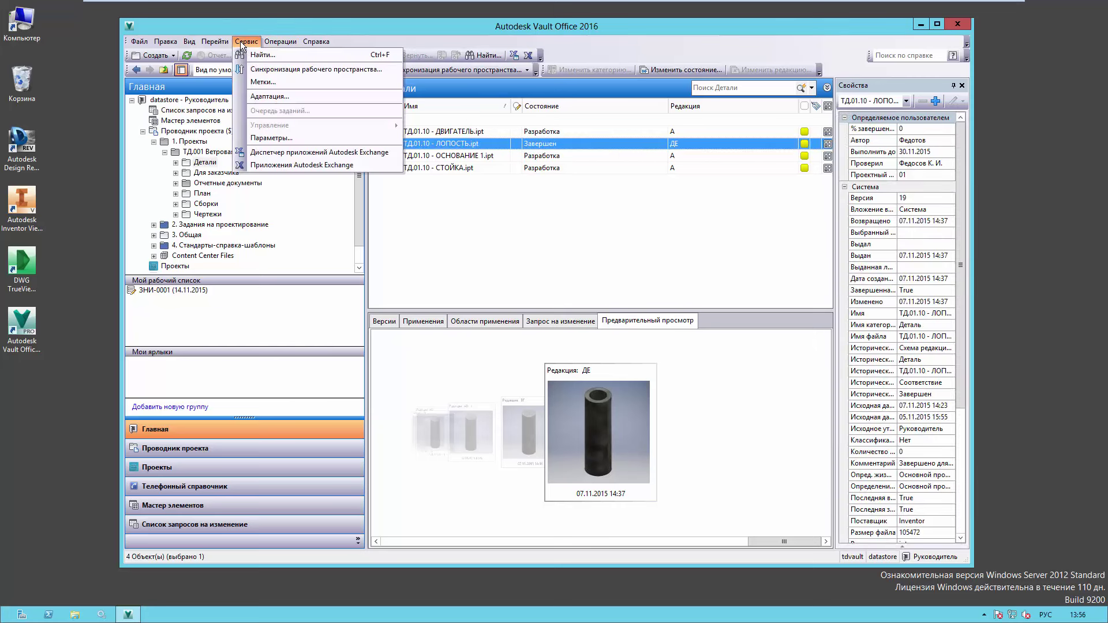
{"action": "left_click", "coordinate": [290, 141]}
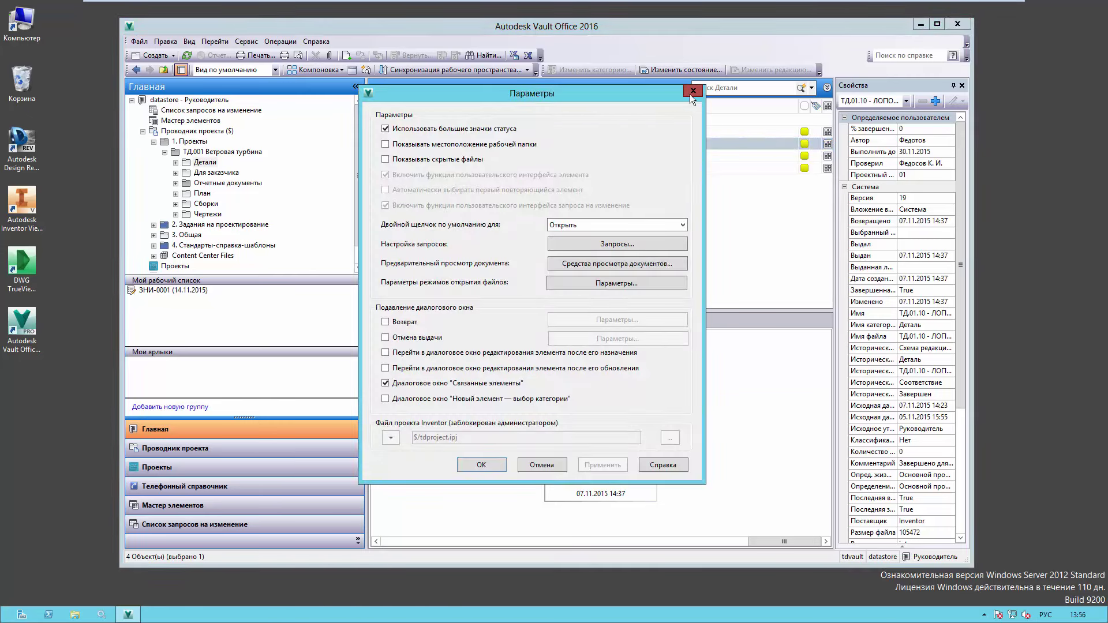
{"action": "left_click", "coordinate": [691, 94]}
{"action": "left_click", "coordinate": [246, 41]}
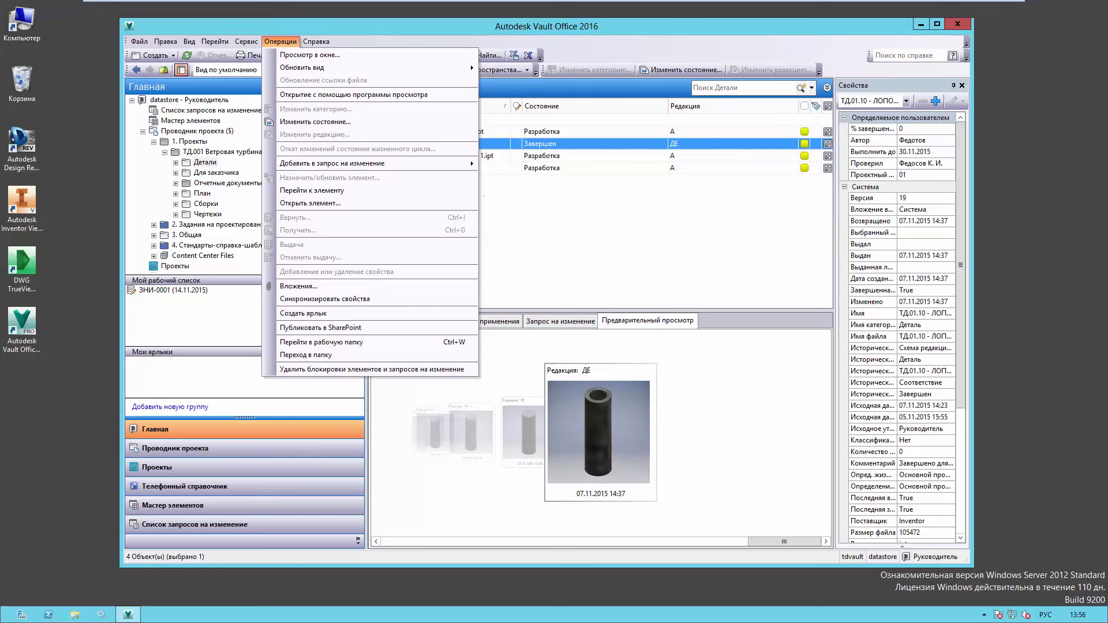
{"action": "left_click", "coordinate": [497, 164]}
Step: Open the life-cycle state change for ТД.01.10 - ЛОПОСТЬ.ipt, examine its listed files and states, and close it without changes
{"action": "right_click", "coordinate": [466, 140]}
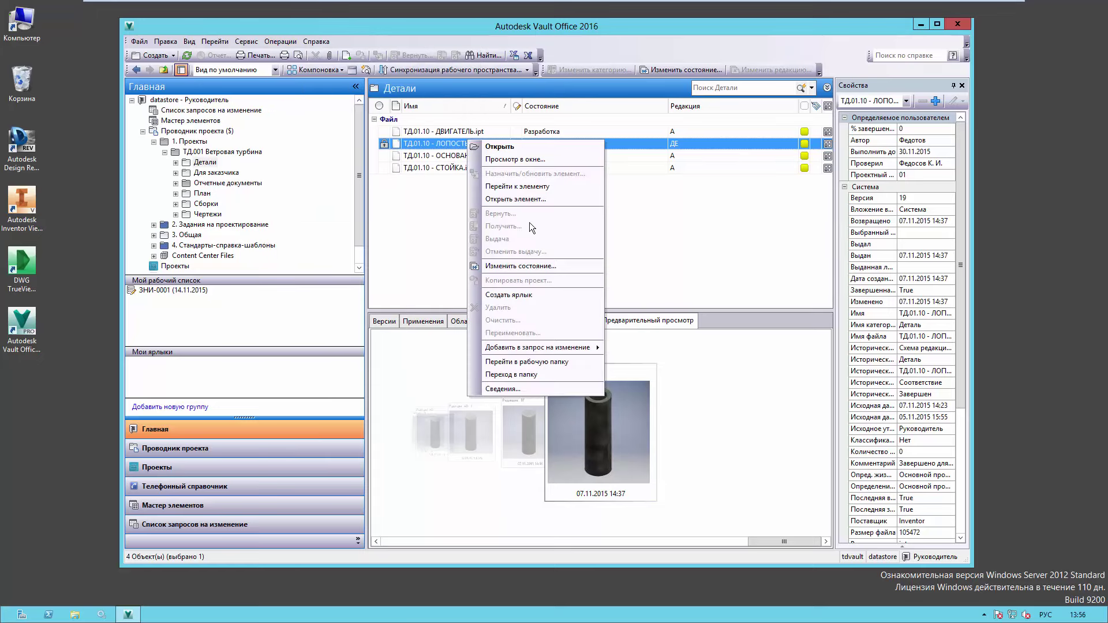
{"action": "left_click", "coordinate": [514, 266]}
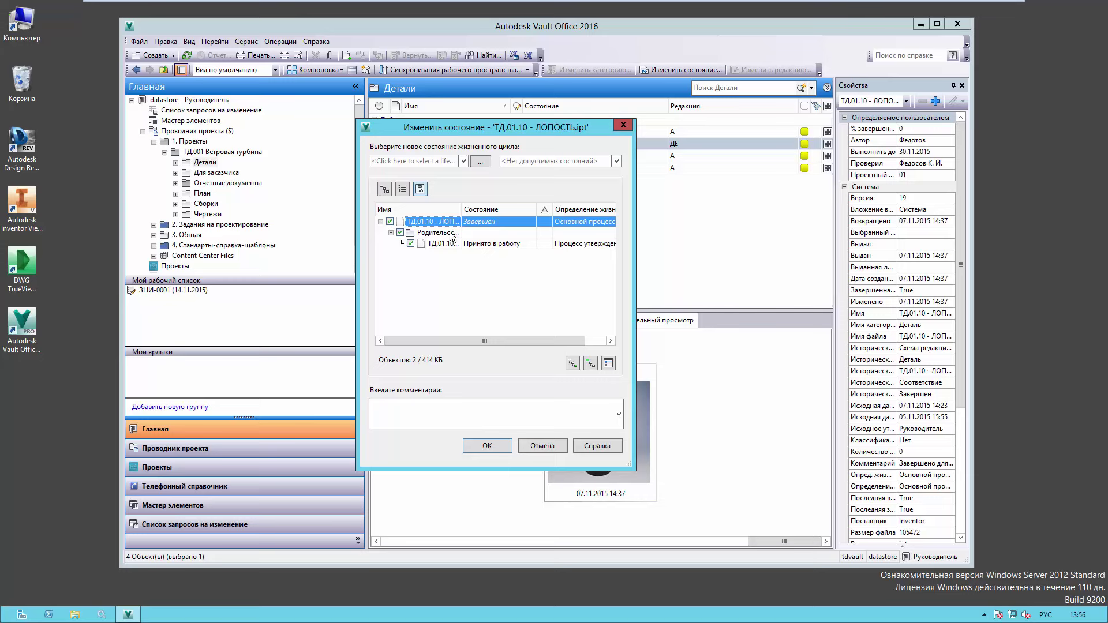
{"action": "left_click_drag", "start_coordinate": [462, 209], "coordinate": [507, 206]}
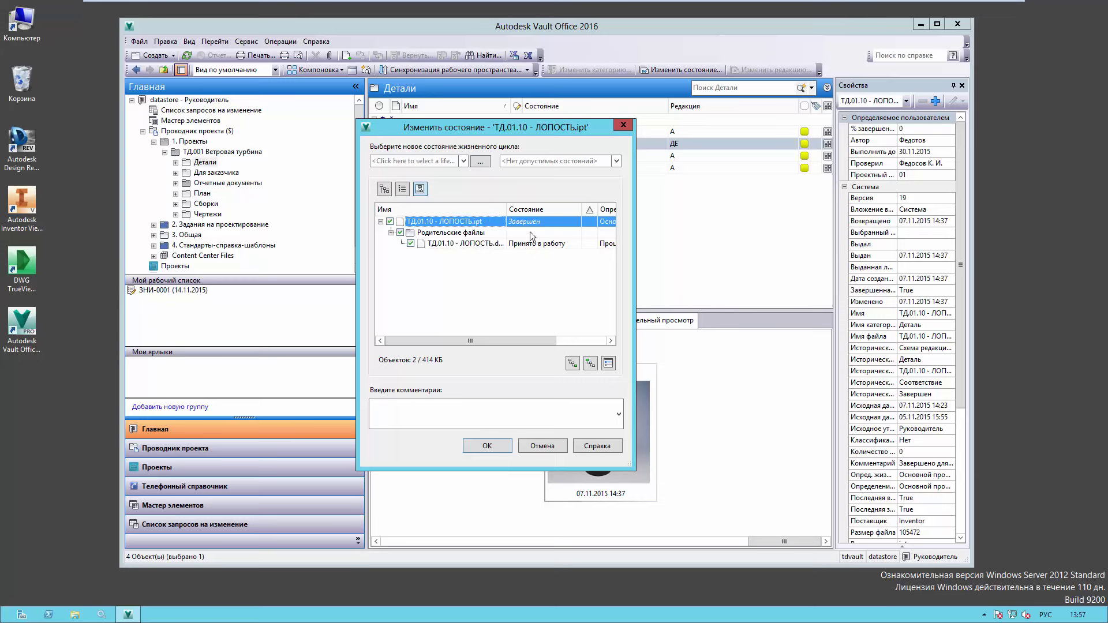
{"action": "left_click", "coordinate": [624, 125]}
Step: Review the life-cycle states offered for ТД.01.10 - СТОЙКА.ipt and cancel the state change
{"action": "left_click", "coordinate": [494, 168]}
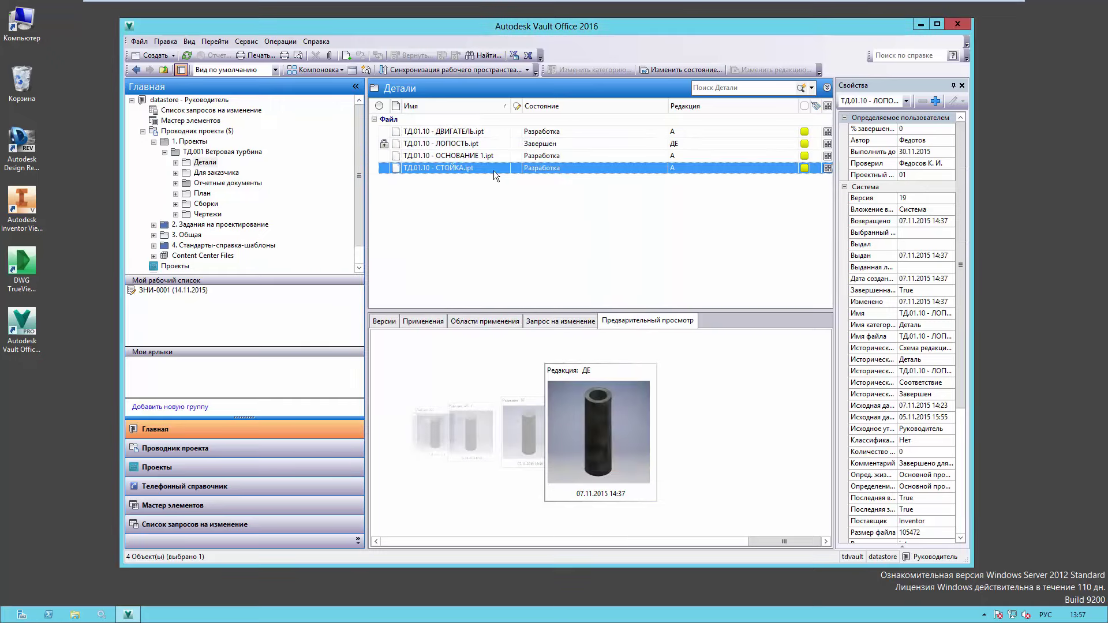
{"action": "left_click", "coordinate": [649, 70]}
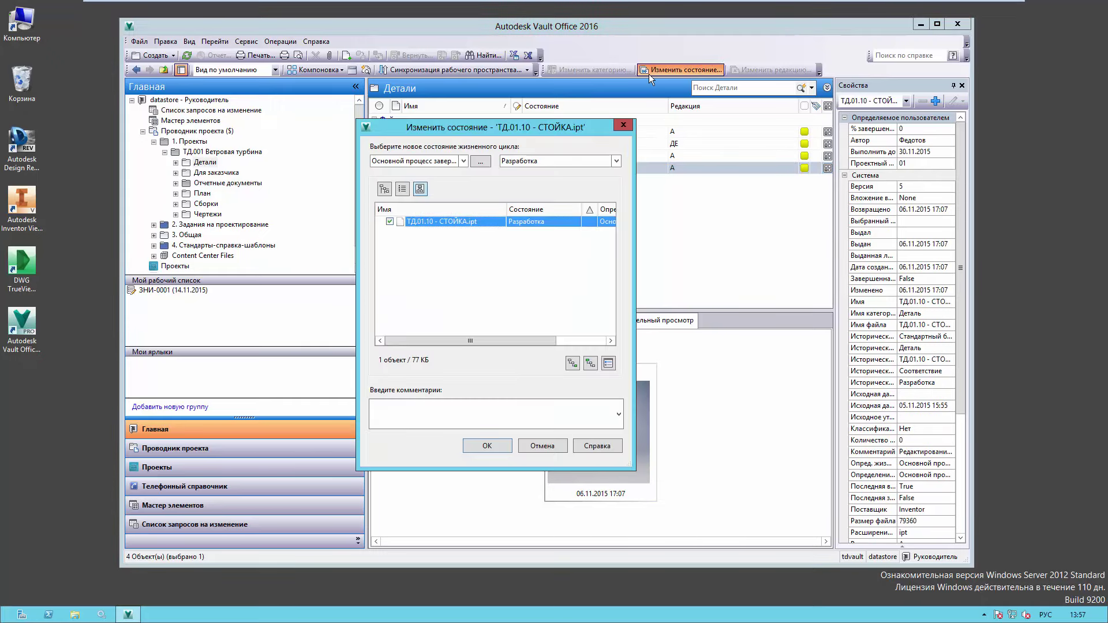
{"action": "left_click", "coordinate": [524, 161]}
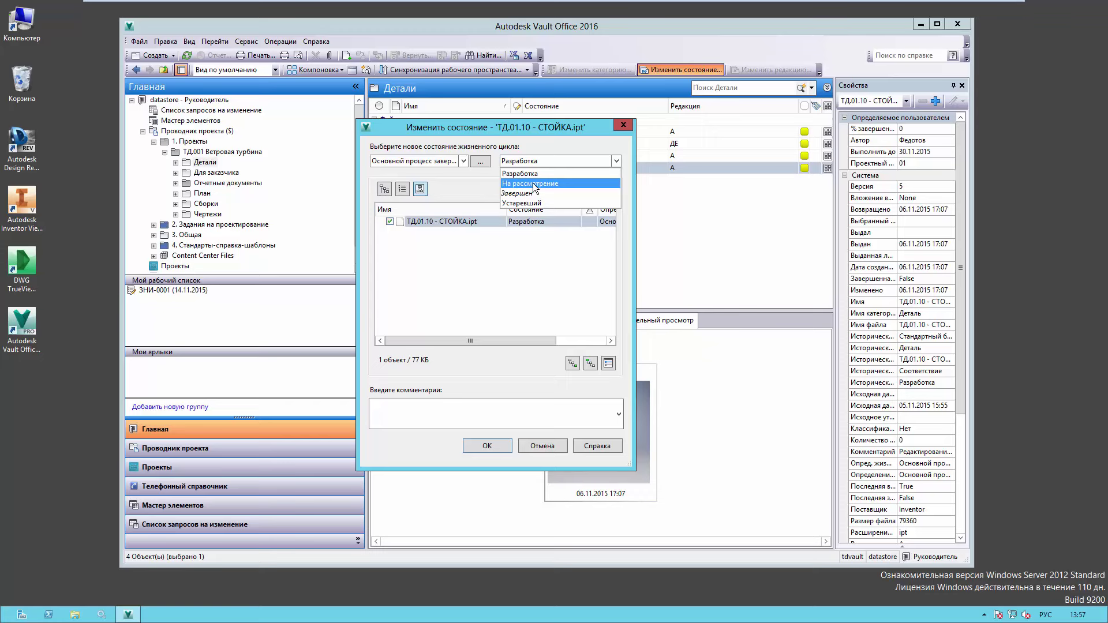
{"action": "left_click", "coordinate": [537, 450]}
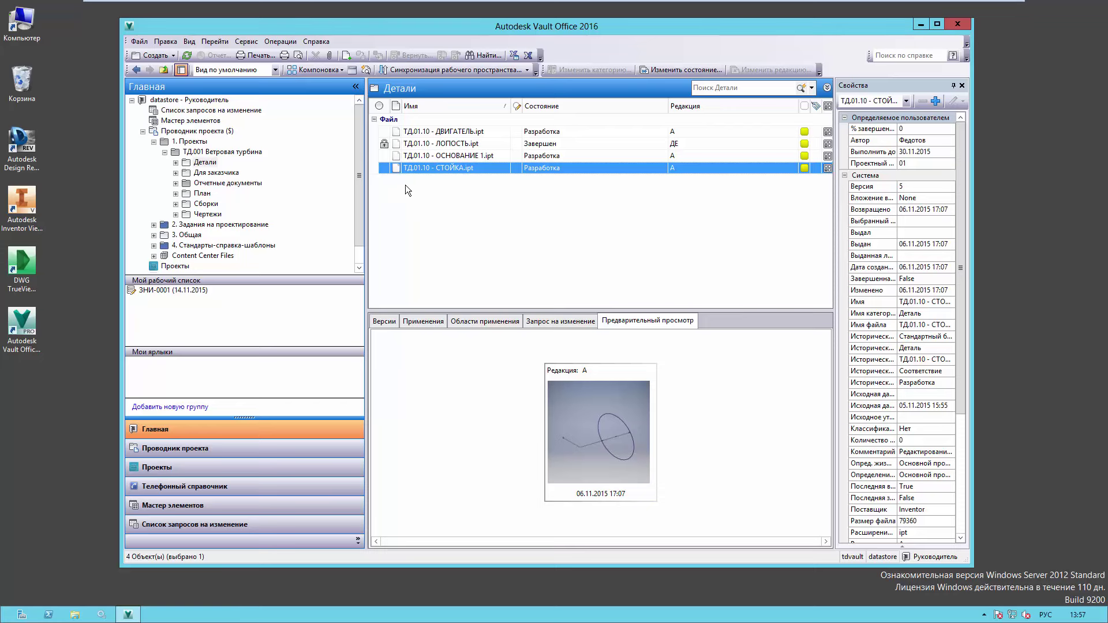
Step: Narrow the navigation pane slightly, and try to open ТД.01.10 - СТОЙКА.ipt and ТД.01.10 - ОСНОВАНИЕ 1.ipt from the vault
{"action": "left_click_drag", "start_coordinate": [364, 191], "coordinate": [358, 189]}
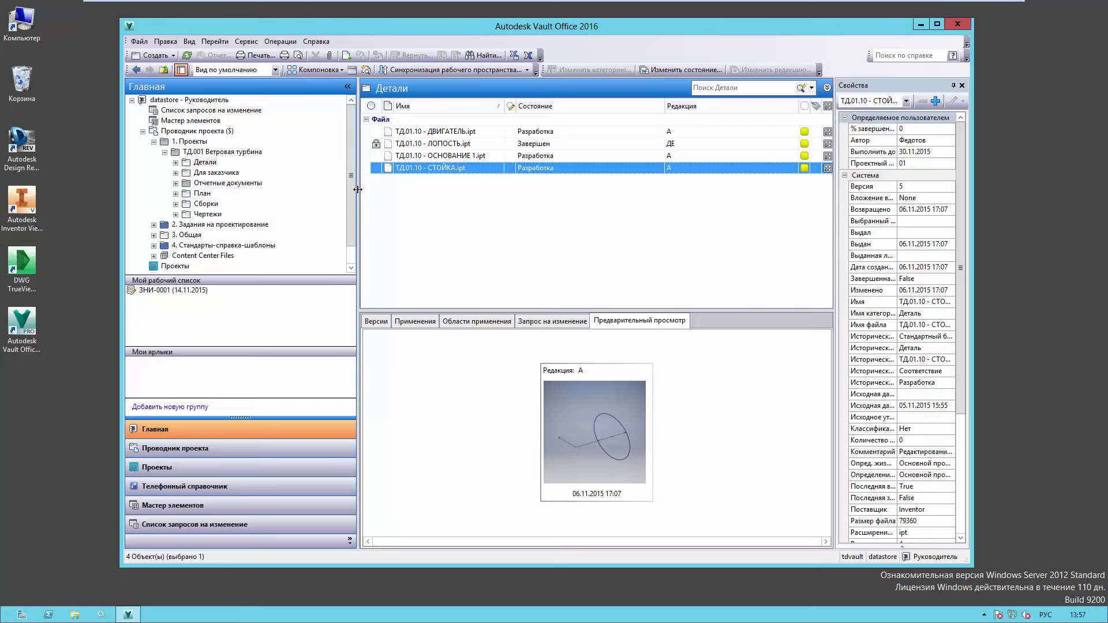
{"action": "right_click", "coordinate": [598, 171]}
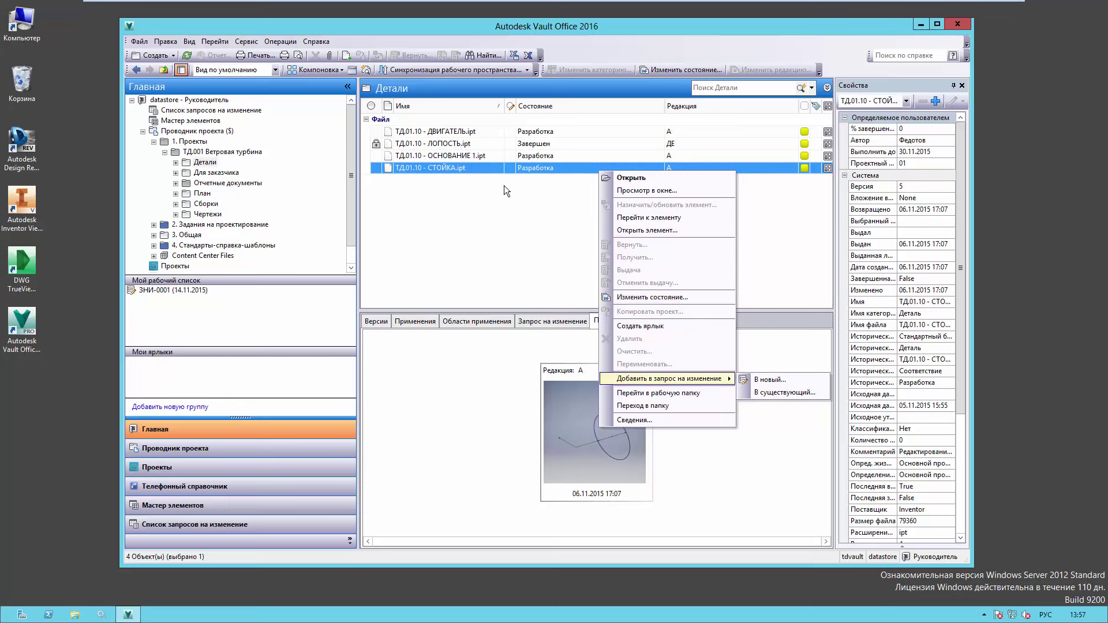
{"action": "left_click", "coordinate": [627, 180]}
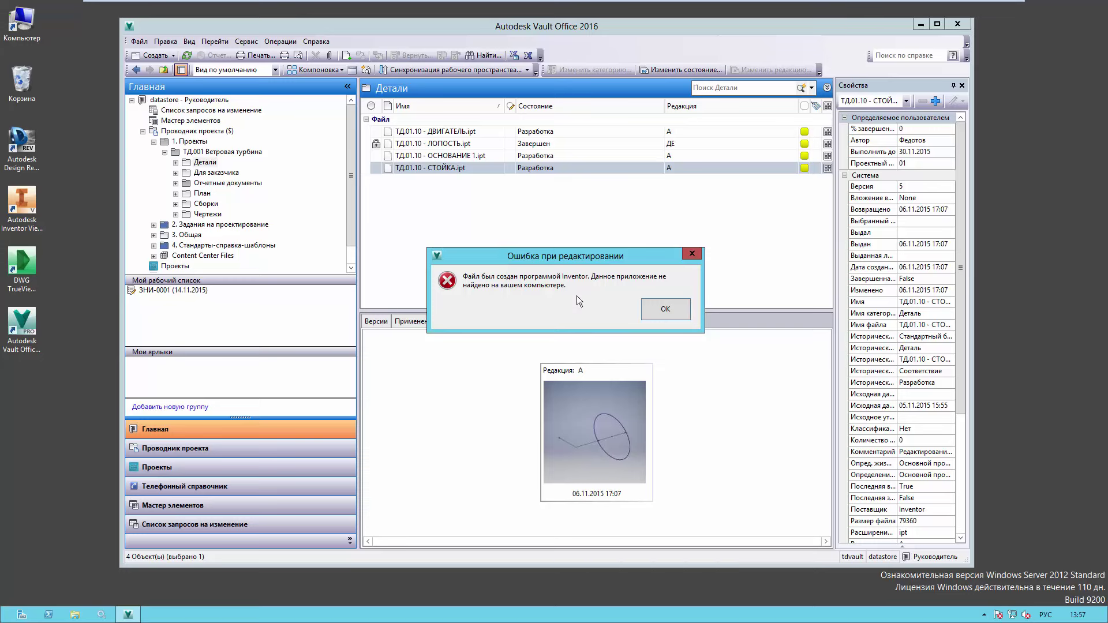
{"action": "left_click", "coordinate": [664, 311]}
{"action": "left_click", "coordinate": [456, 156]}
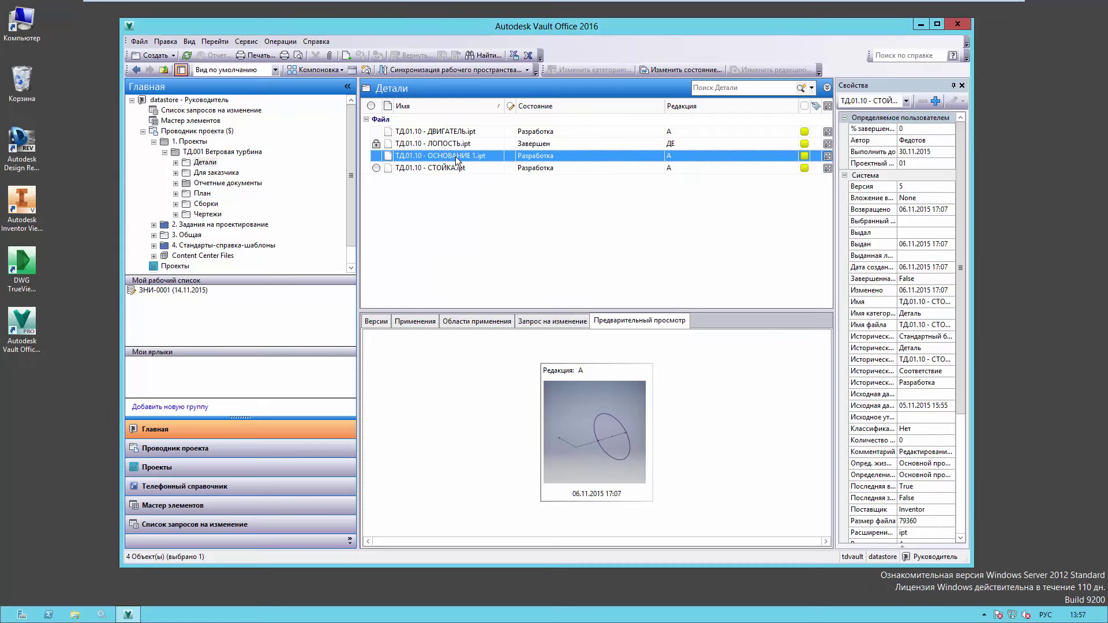
{"action": "right_click", "coordinate": [464, 157]}
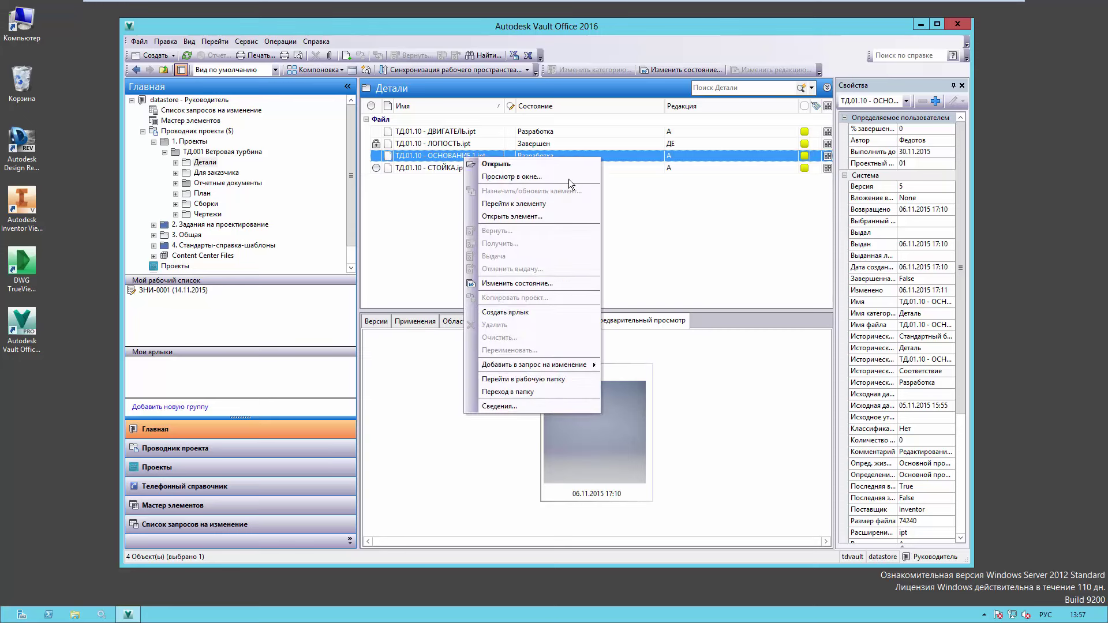
{"action": "left_click", "coordinate": [543, 166]}
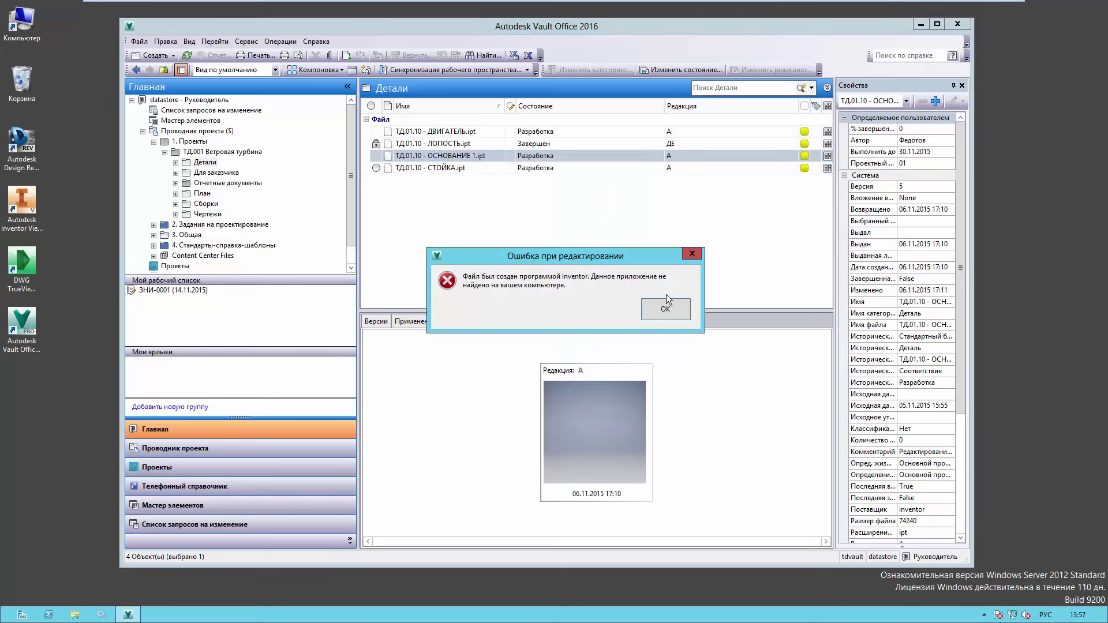
{"action": "left_click", "coordinate": [675, 310]}
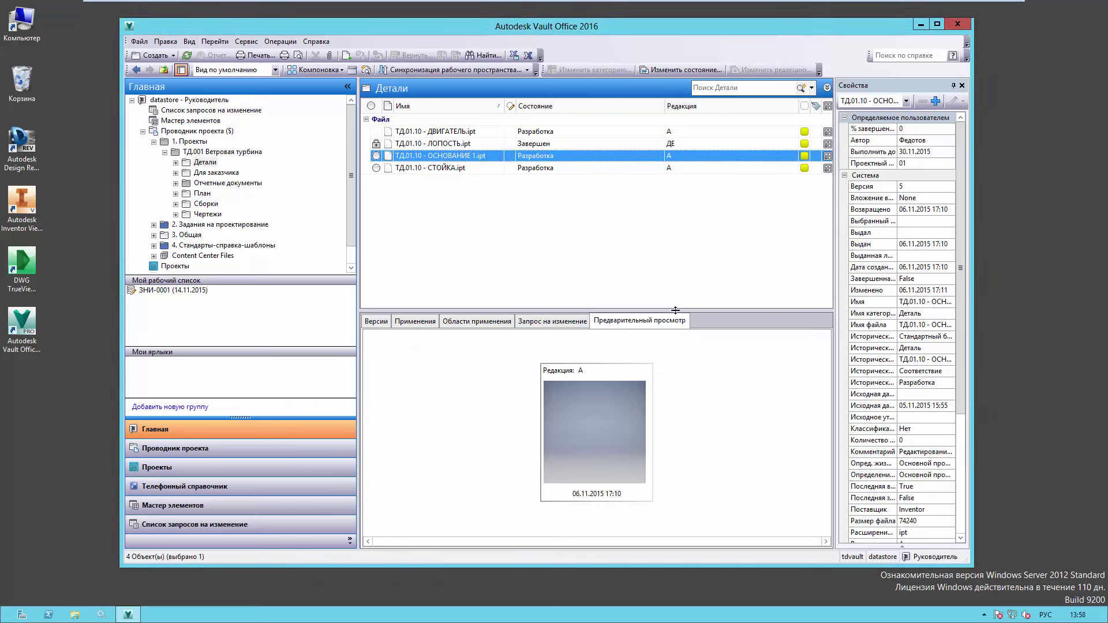
Step: Open Project Dashboard.docx from the project ТД.001 Ветровая турбина without checking it out, view the document and close it
{"action": "left_click", "coordinate": [224, 152]}
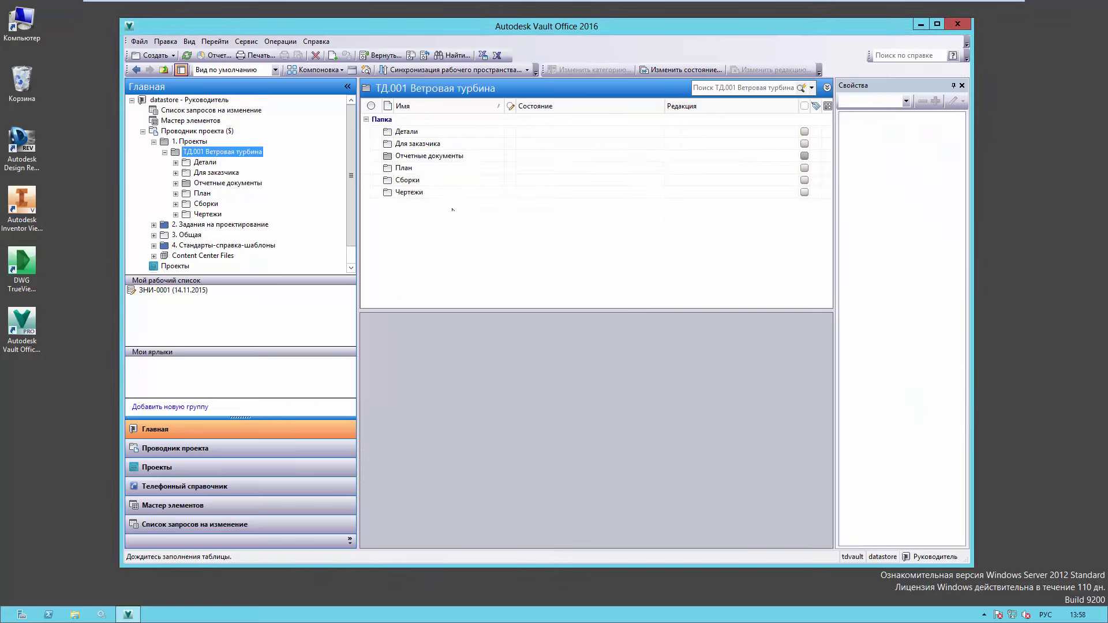
{"action": "left_click", "coordinate": [442, 218]}
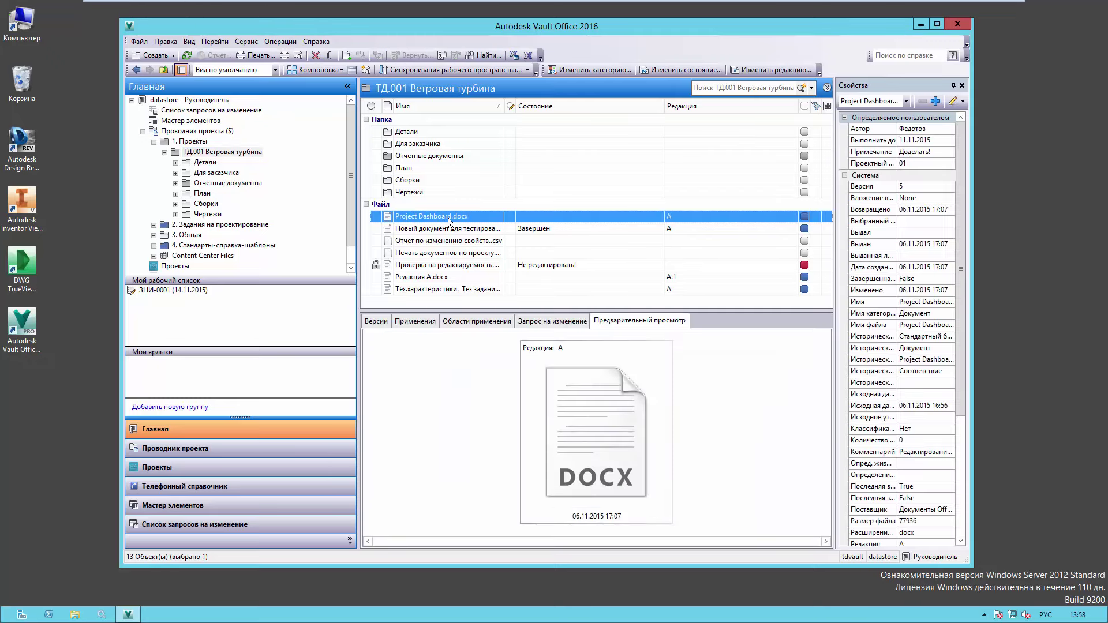
{"action": "right_click", "coordinate": [442, 218]}
{"action": "left_click", "coordinate": [468, 222]}
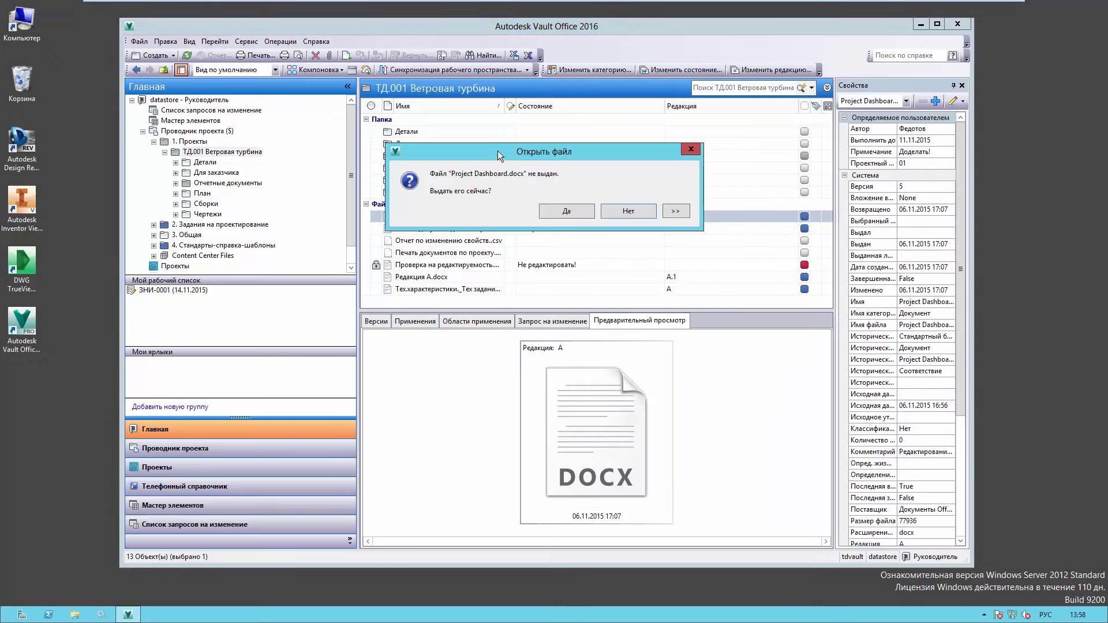
{"action": "left_click_drag", "start_coordinate": [498, 150], "coordinate": [504, 175]}
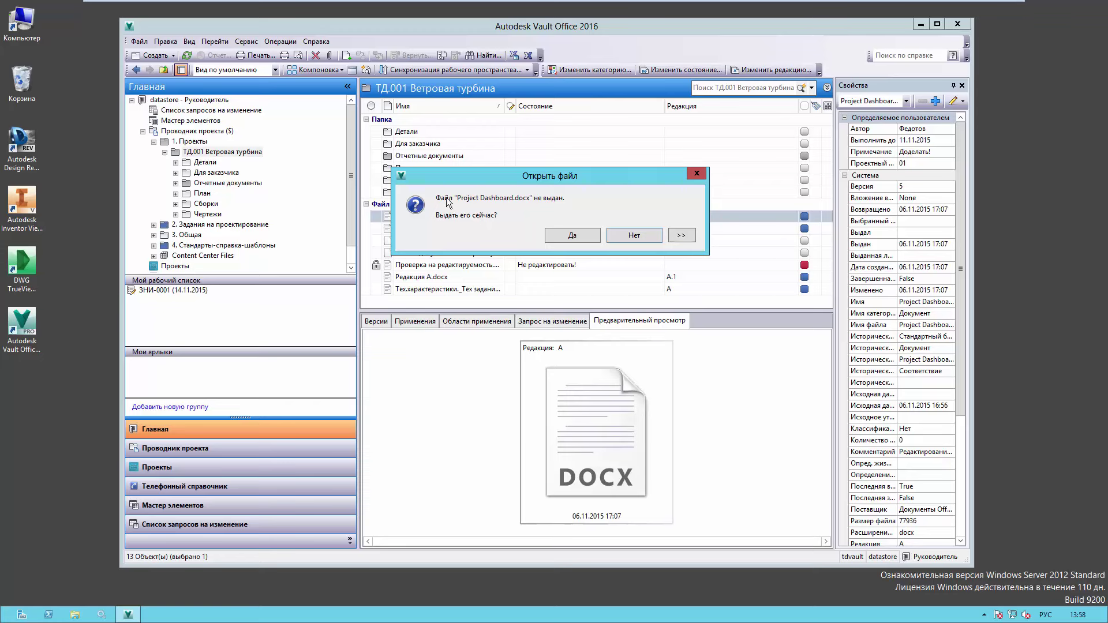
{"action": "left_click", "coordinate": [634, 235]}
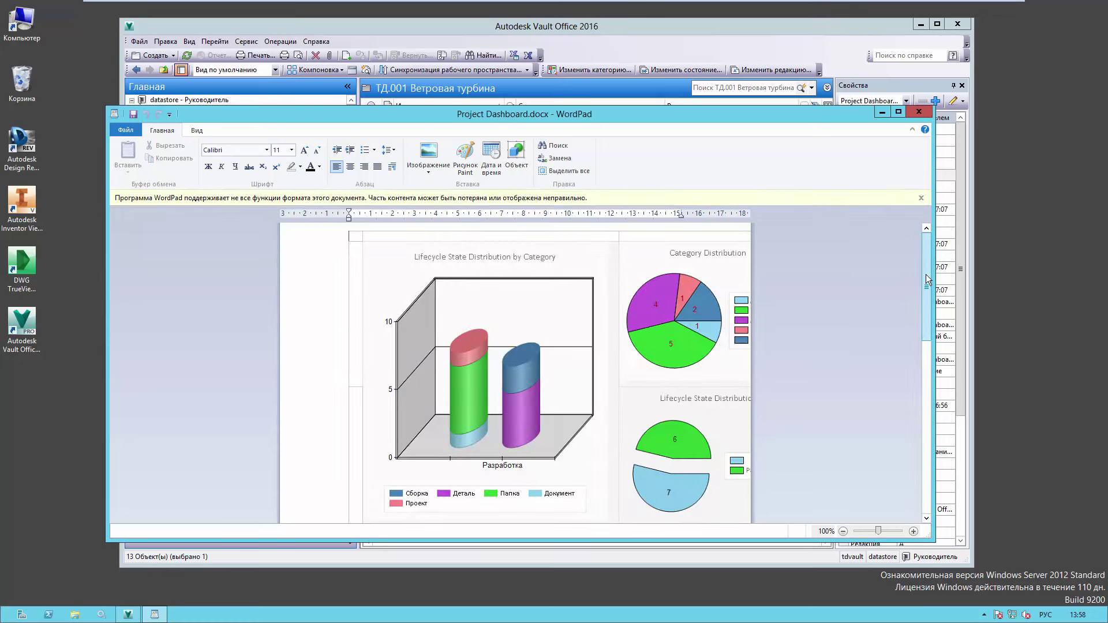
{"action": "mouse_move", "coordinate": [925, 274]}
{"action": "left_mouse_down"}
{"action": "mouse_move", "coordinate": [926, 373]}
{"action": "mouse_move", "coordinate": [926, 275]}
{"action": "left_mouse_up"}
{"action": "left_click", "coordinate": [919, 112]}
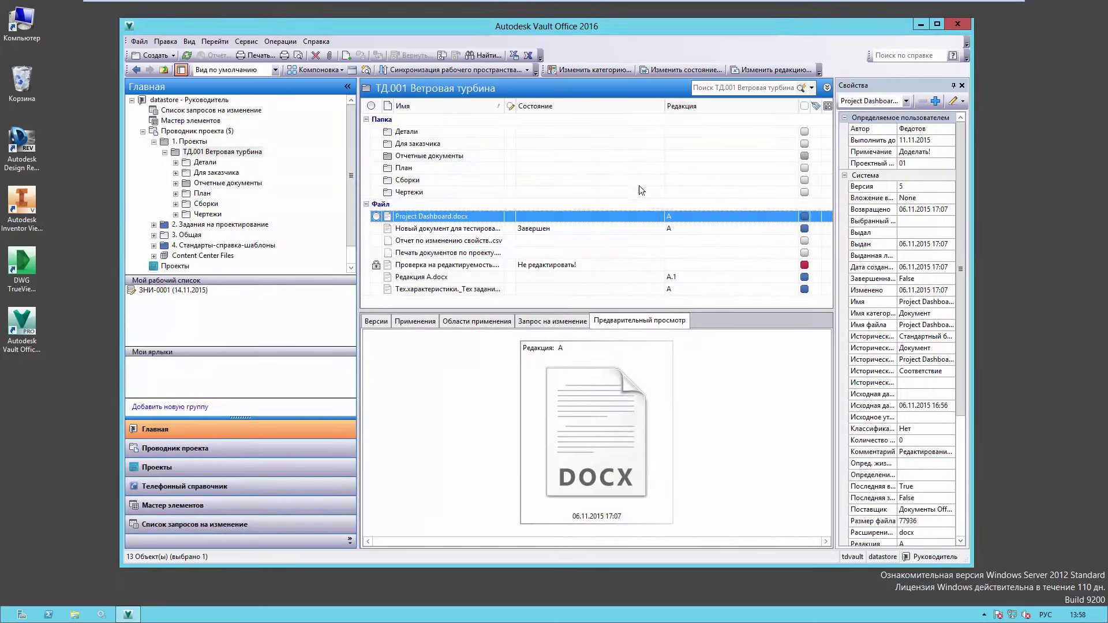
Step: Try to preview Project Dashboard.docx, then ТД.01.10 - СТОЙКА.ipt and ТД.01.10 - ОСНОВАНИЕ 1.ipt from the folder Детали
{"action": "left_click", "coordinate": [621, 394]}
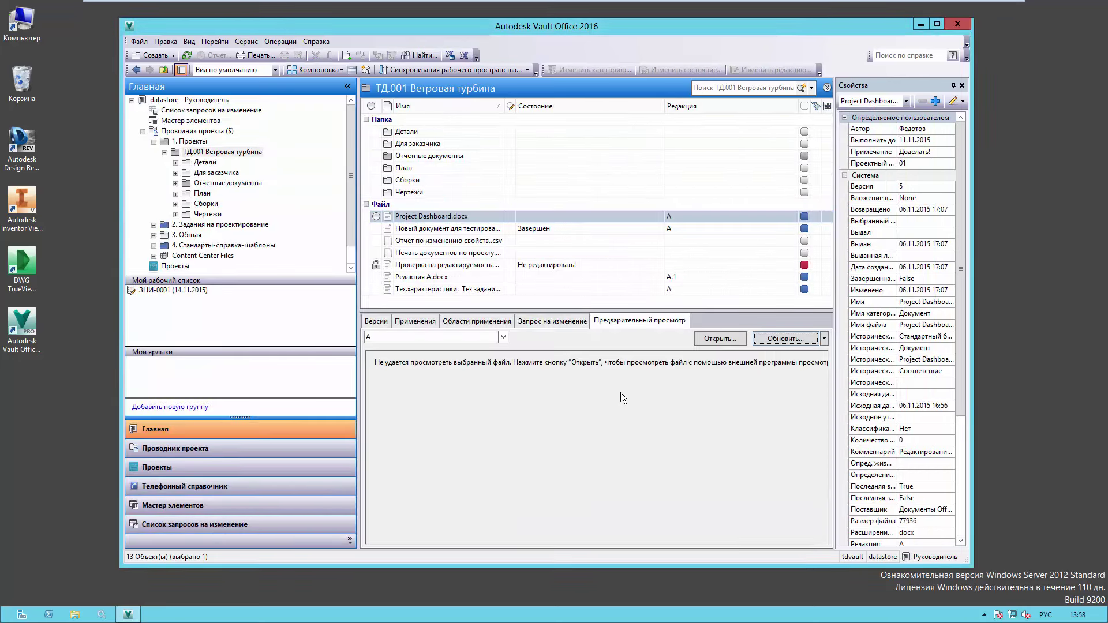
{"action": "left_click", "coordinate": [205, 163]}
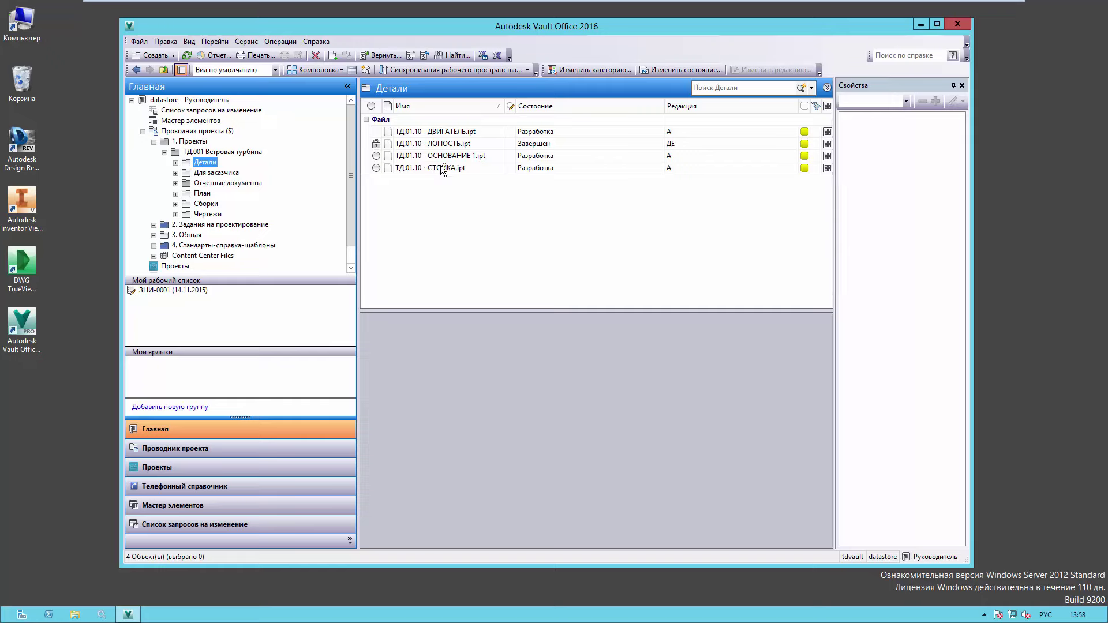
{"action": "left_click", "coordinate": [442, 169]}
{"action": "left_click", "coordinate": [615, 395]}
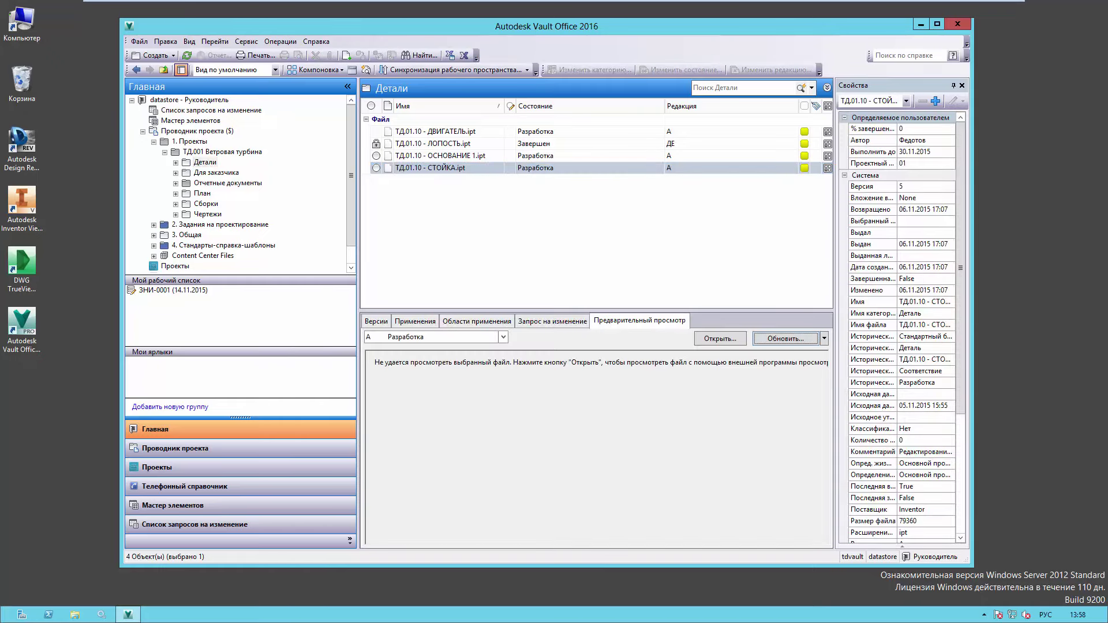
{"action": "left_click", "coordinate": [461, 156]}
{"action": "left_click", "coordinate": [595, 424]}
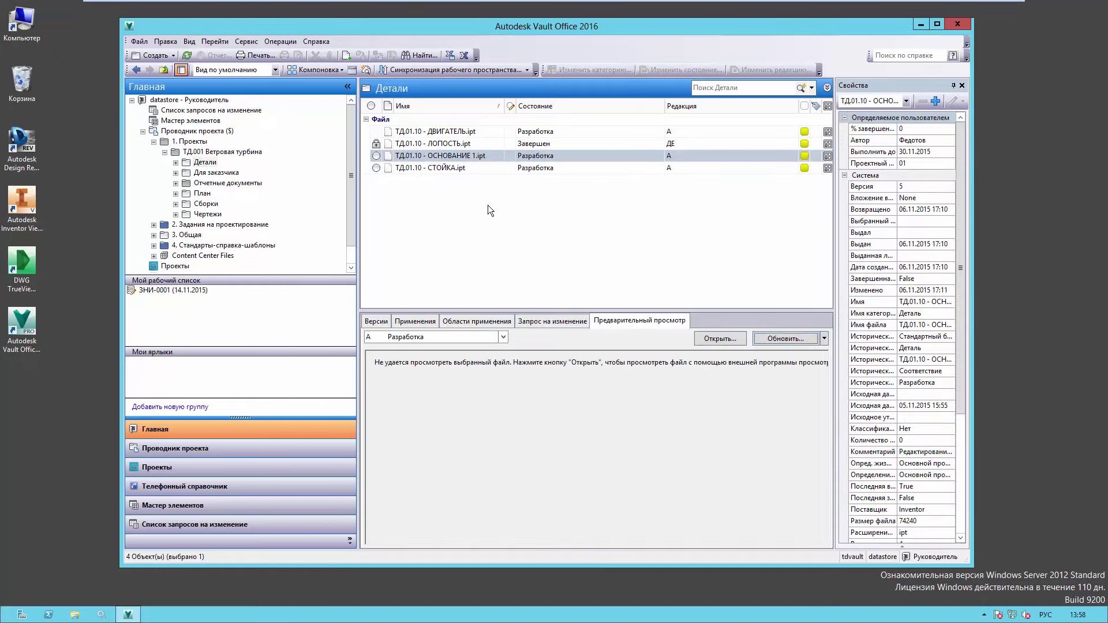
Step: Load the 3D preview of ТД.01.10 - ЛОПОСТЬ.ipt and rotate the model to an angled view
{"action": "left_click", "coordinate": [452, 144]}
{"action": "left_click", "coordinate": [606, 392]}
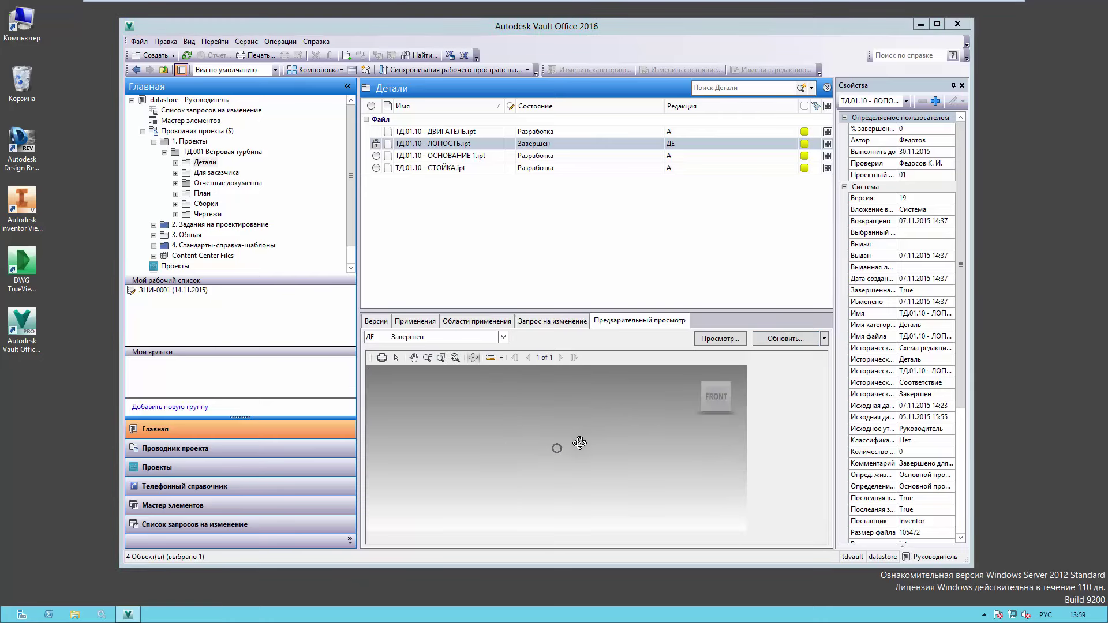
{"action": "scroll", "coordinate": [537, 489], "scroll_direction": "up", "scroll_amount": 5}
{"action": "left_click_drag", "start_coordinate": [557, 462], "coordinate": [539, 501]}
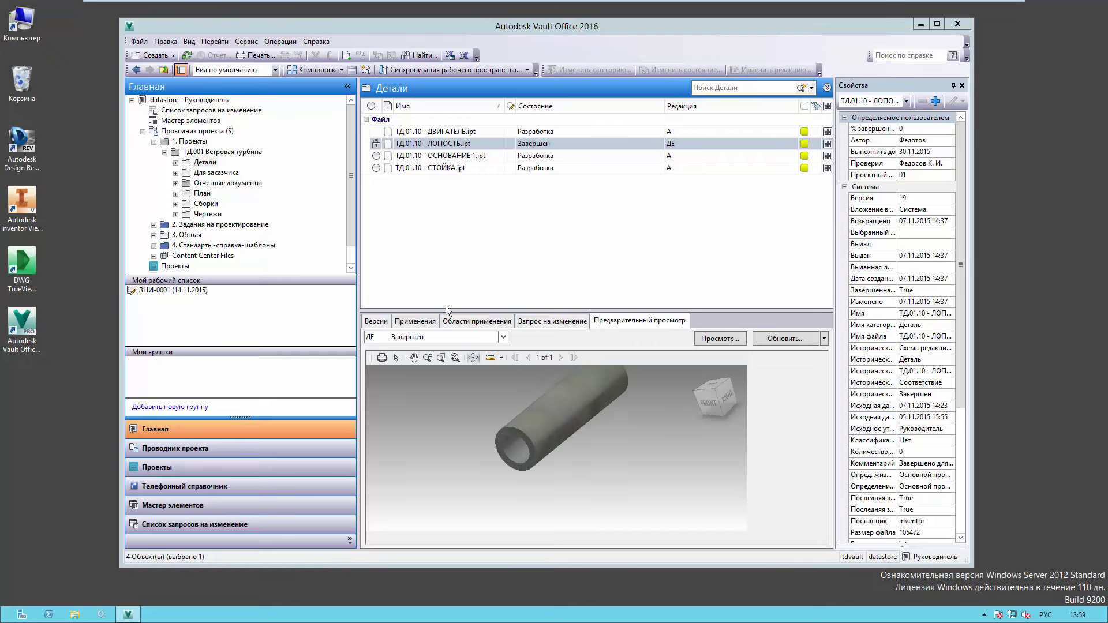
Step: Go to the item linked to ТД.01.10 - ЛОПОСТЬ.ipt in the item master and enlarge its details area
{"action": "right_click", "coordinate": [475, 146]}
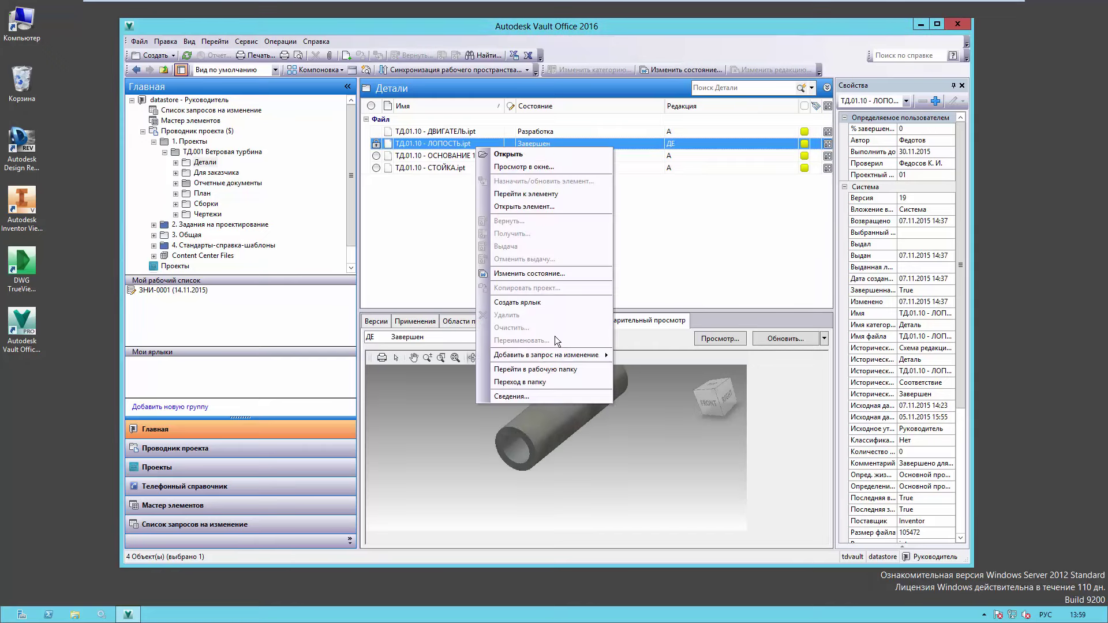
{"action": "mouse_move", "coordinate": [554, 353]}
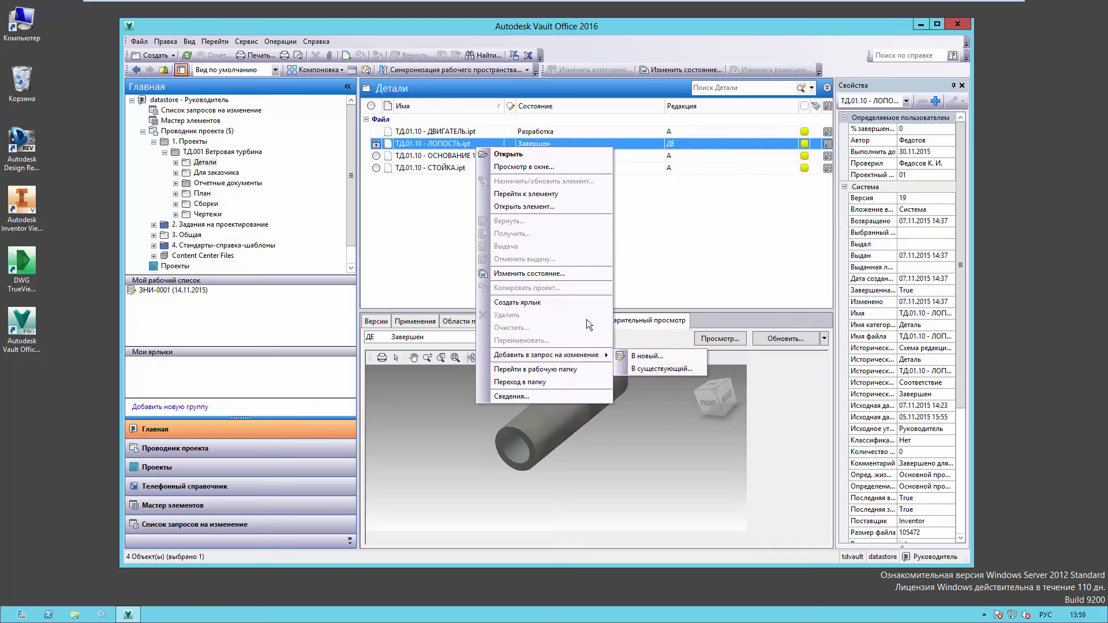
{"action": "left_click", "coordinate": [538, 207]}
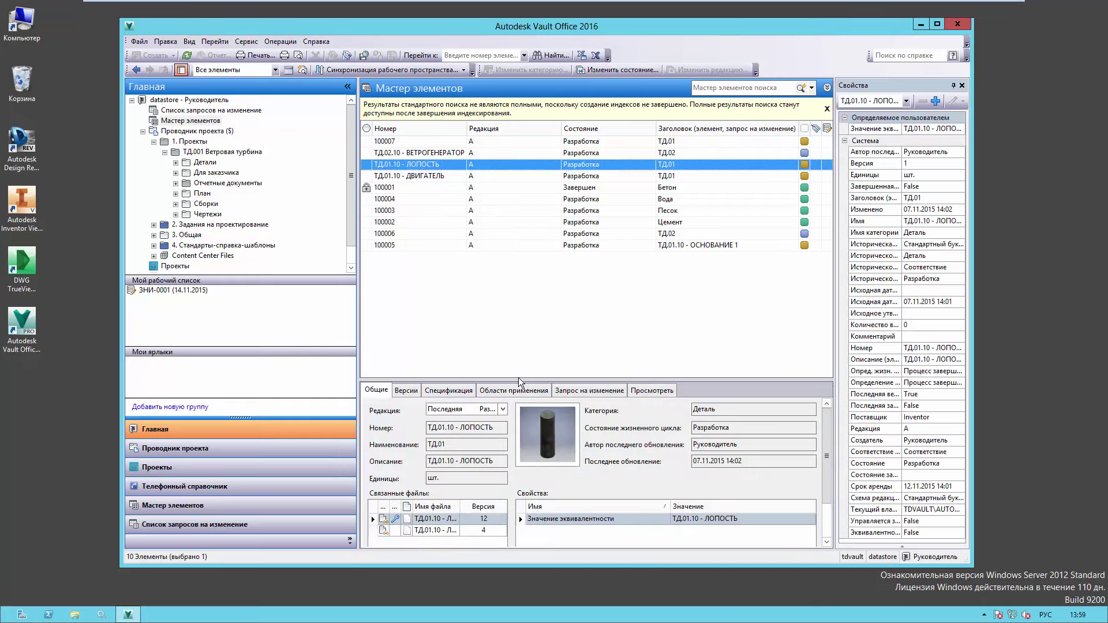
{"action": "left_click_drag", "start_coordinate": [518, 380], "coordinate": [517, 310]}
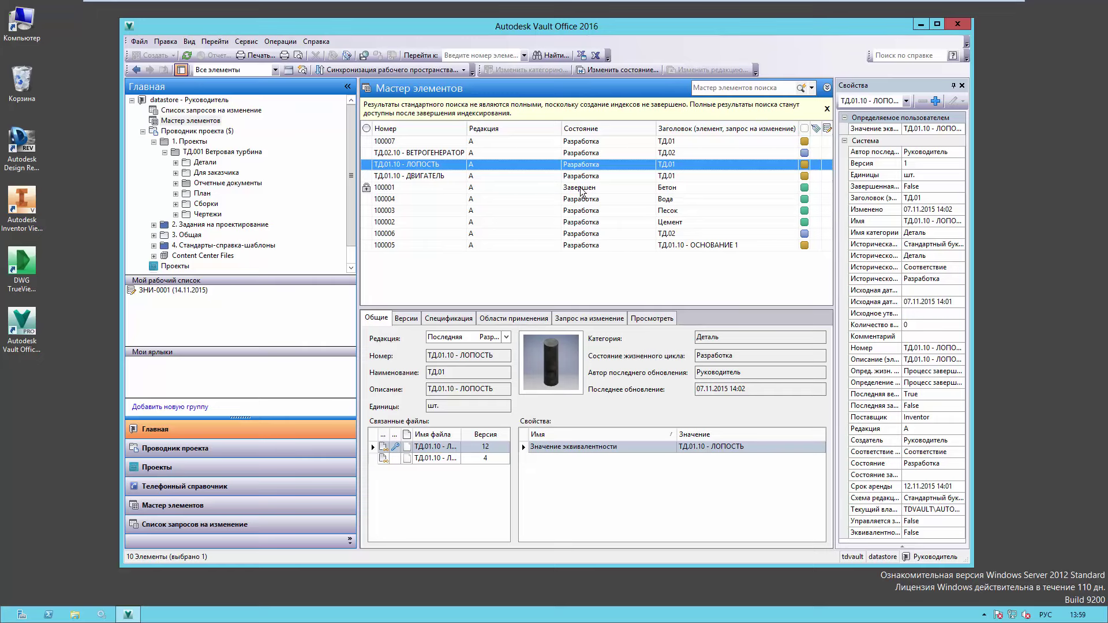
Step: Filter the item master to Элементы сборки, show the bill of materials of item 100006 and widen its number column
{"action": "left_click", "coordinate": [275, 70]}
{"action": "left_click", "coordinate": [264, 103]}
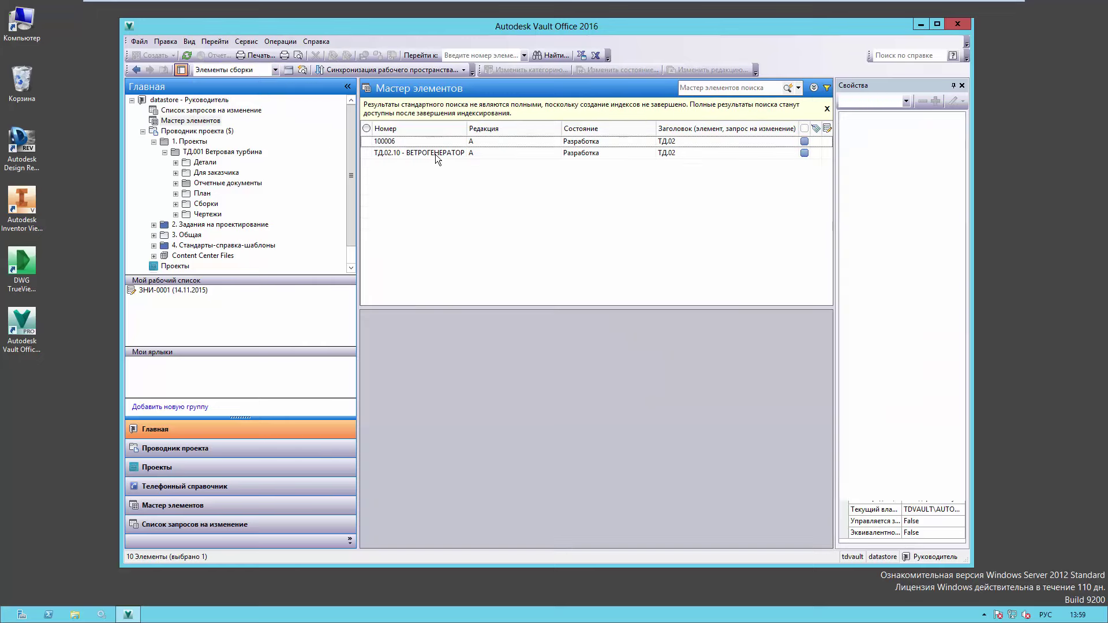
{"action": "left_click", "coordinate": [449, 142]}
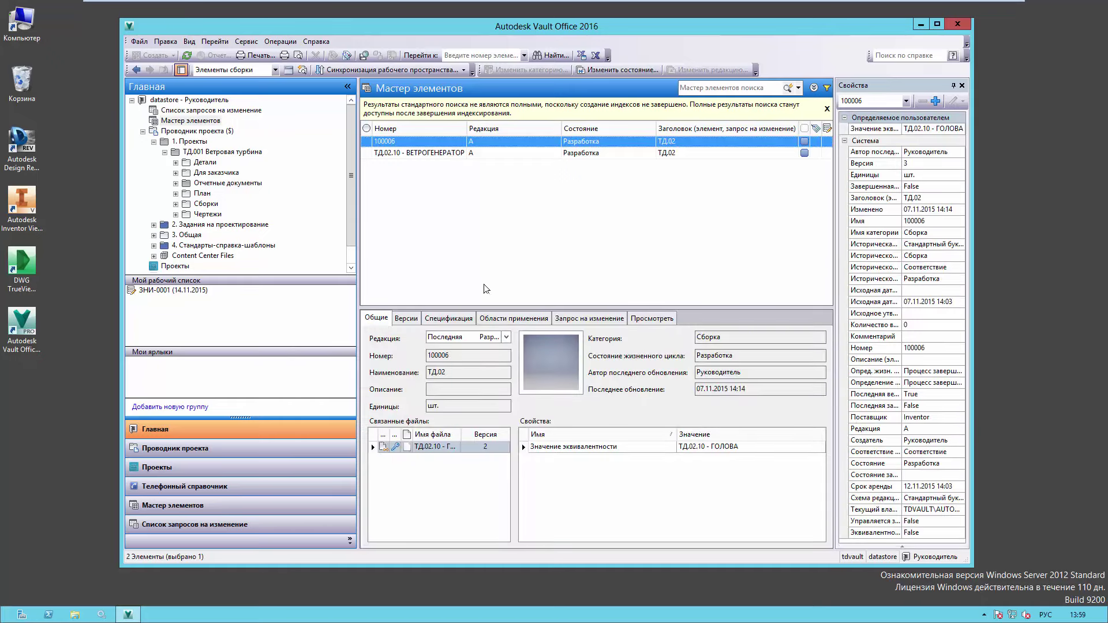
{"action": "left_click", "coordinate": [457, 318]}
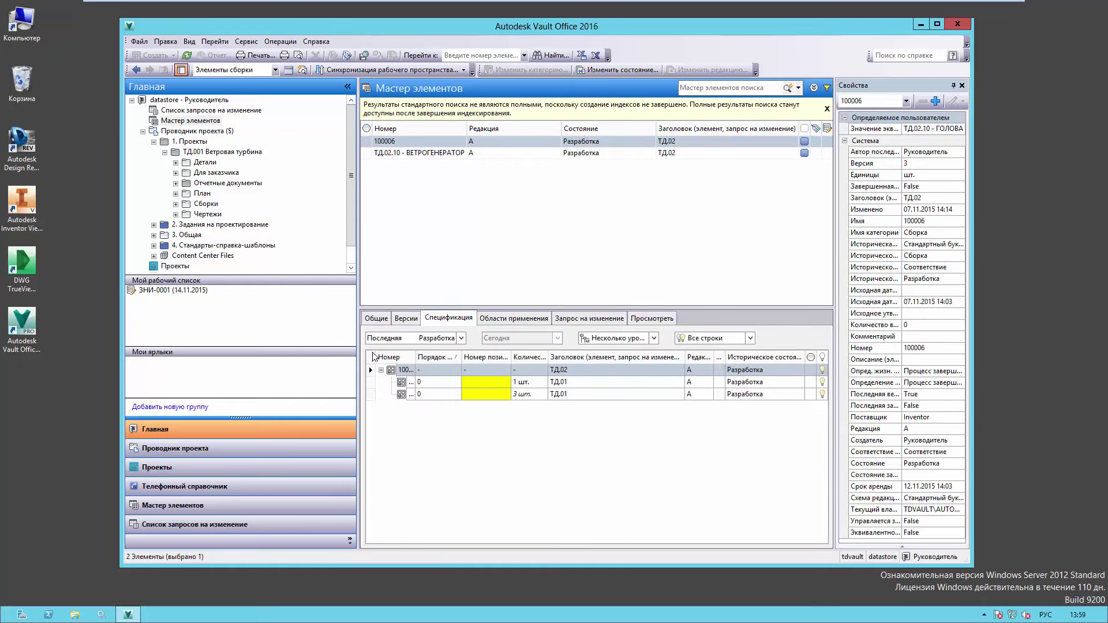
{"action": "left_click", "coordinate": [434, 372]}
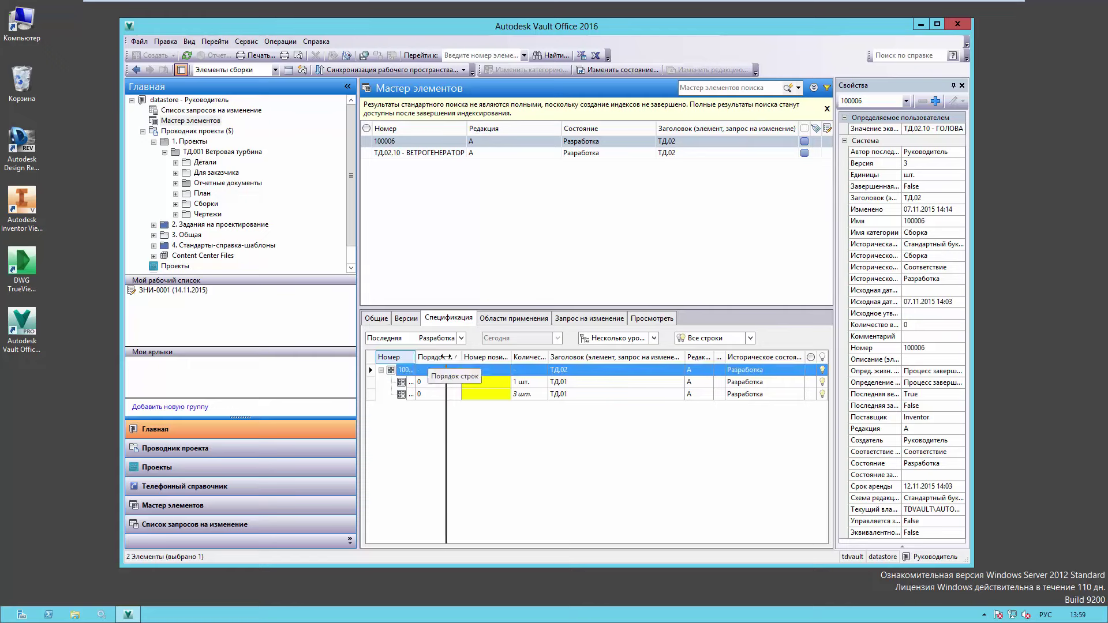
Step: Show the bill of materials of ТД.02.10 - ВЕТРОГЕНЕРАТОР with 100001 Бетон expanded, and give the main area more width
{"action": "left_click", "coordinate": [470, 154]}
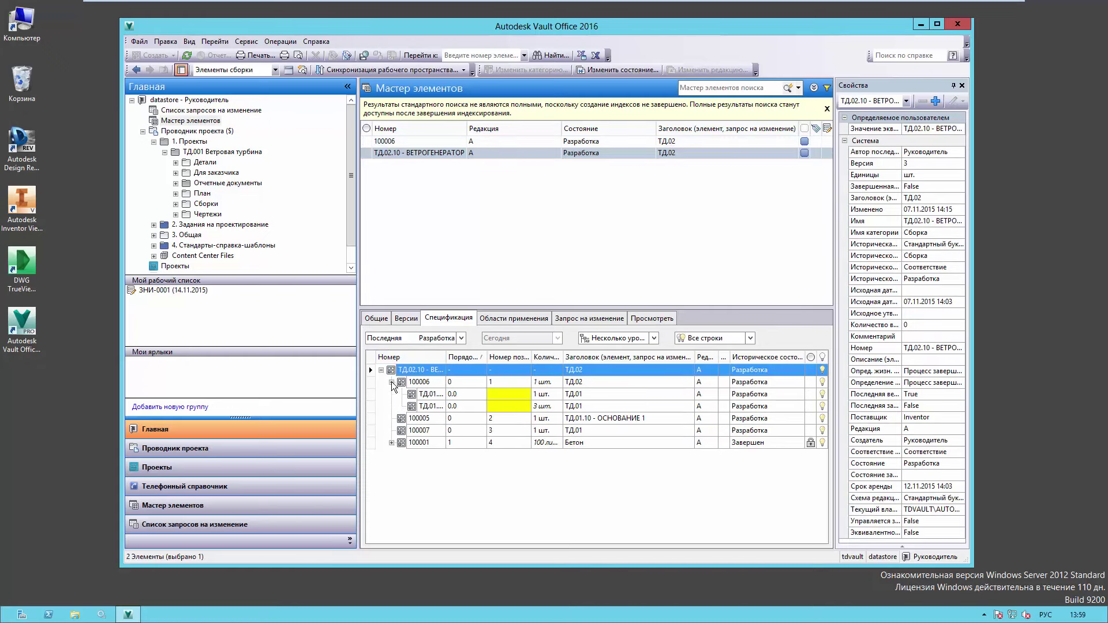
{"action": "left_click", "coordinate": [392, 443]}
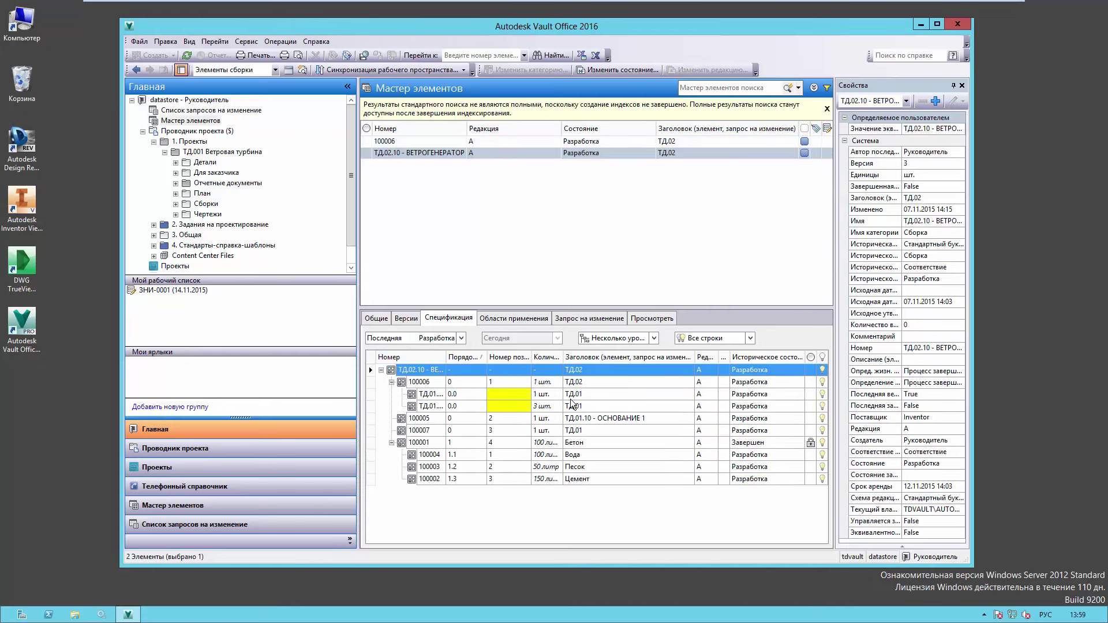
{"action": "left_click_drag", "start_coordinate": [358, 134], "coordinate": [348, 134]}
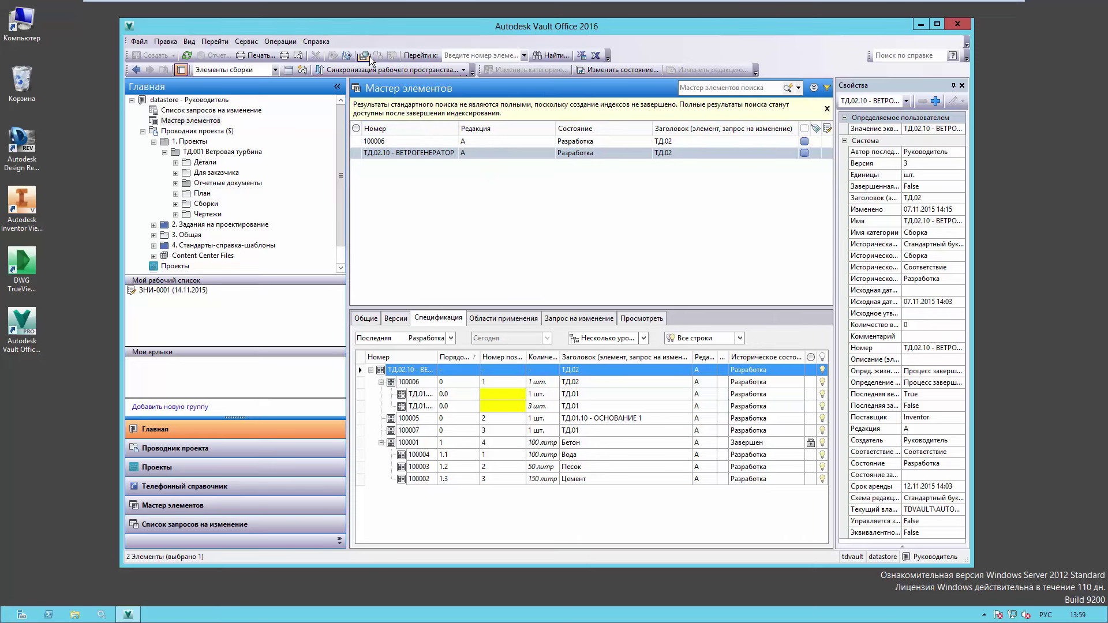
{"action": "left_click", "coordinate": [246, 42]}
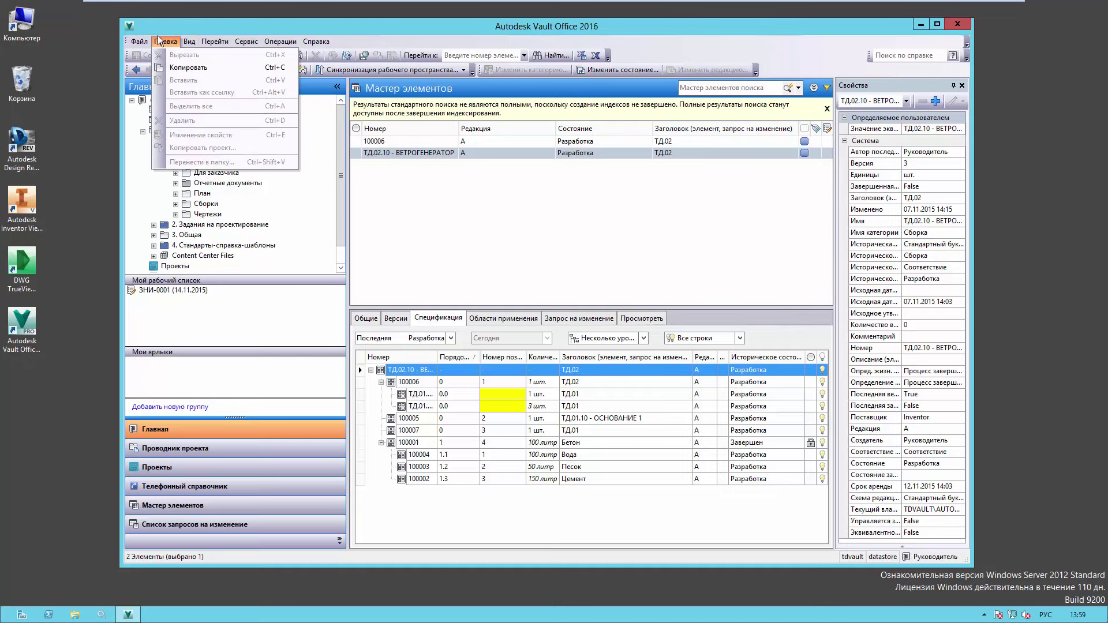
{"action": "mouse_move", "coordinate": [140, 41]}
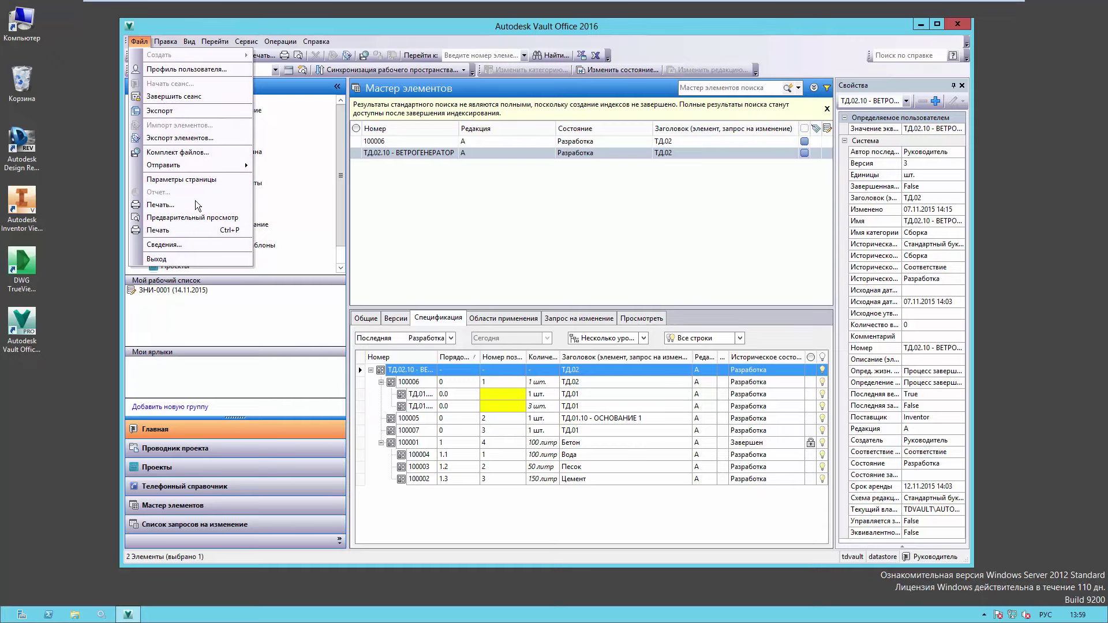
{"action": "left_click", "coordinate": [407, 245]}
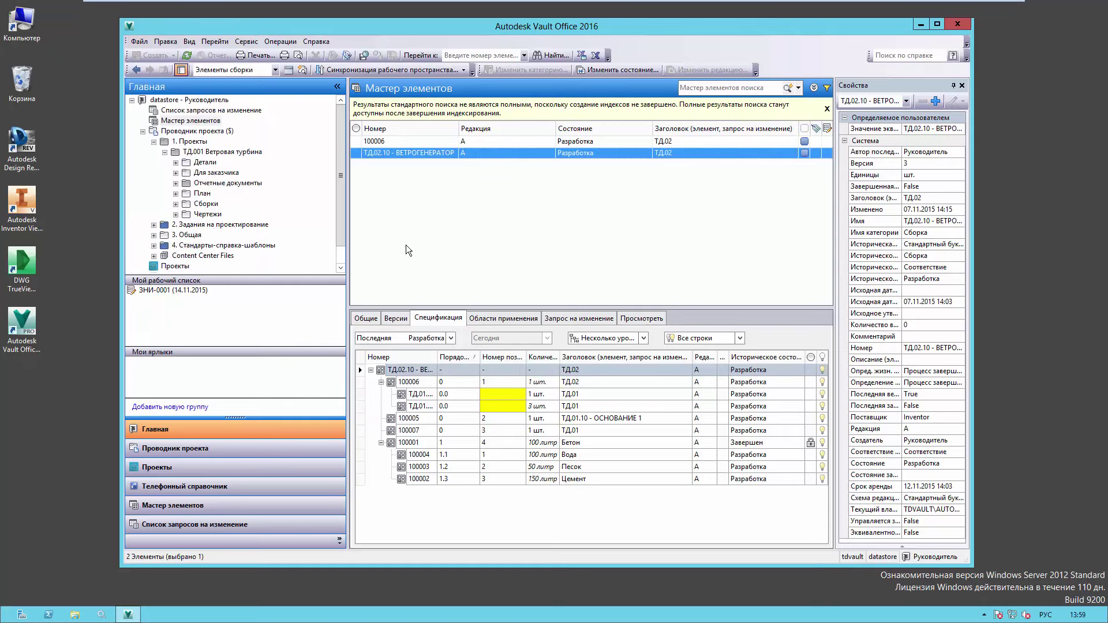
Step: Go to the ТД.001 Ветровая турбина project folder and load its print set Печать документов по проекту into the print manager
{"action": "left_click", "coordinate": [196, 144]}
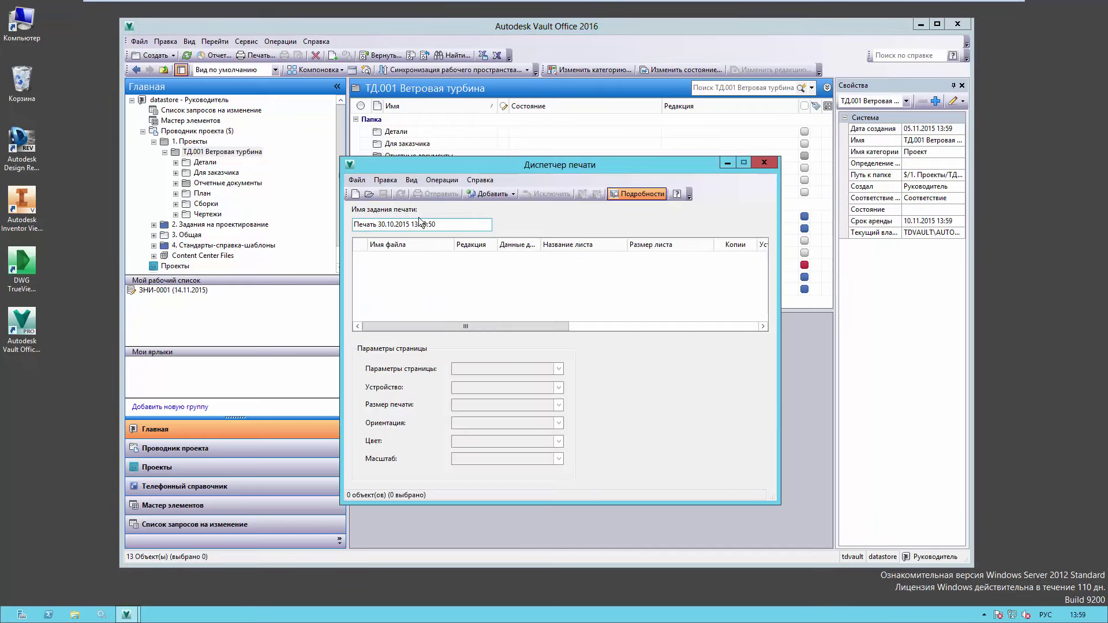
{"action": "left_click", "coordinate": [361, 182]}
{"action": "key", "text": "Escape"}
{"action": "key", "text": "ctrl+o"}
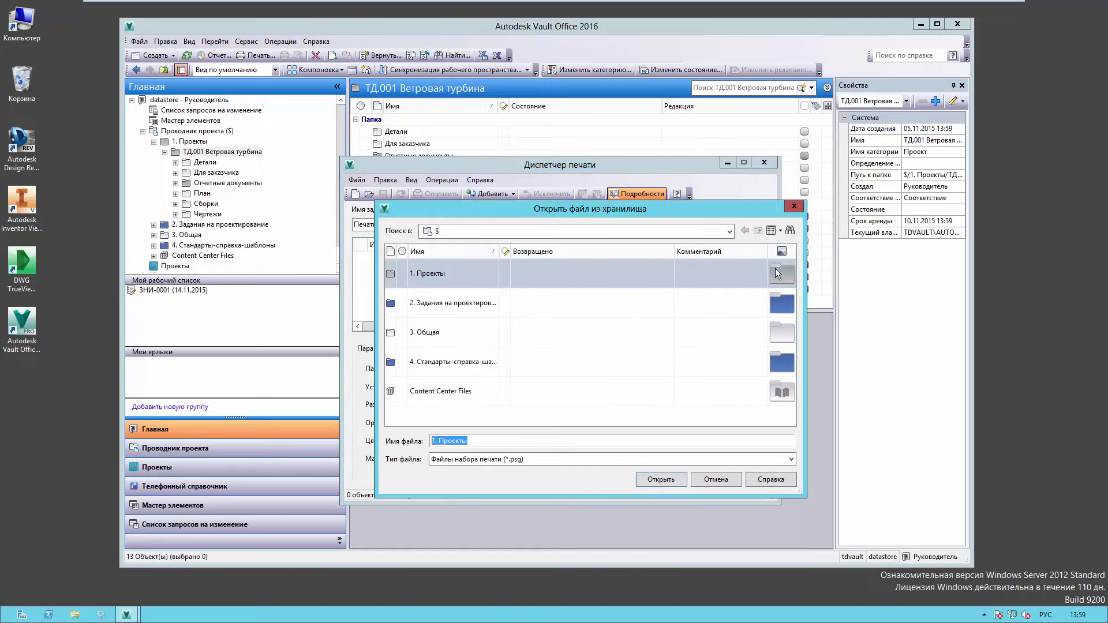
{"action": "double_click", "coordinate": [493, 263]}
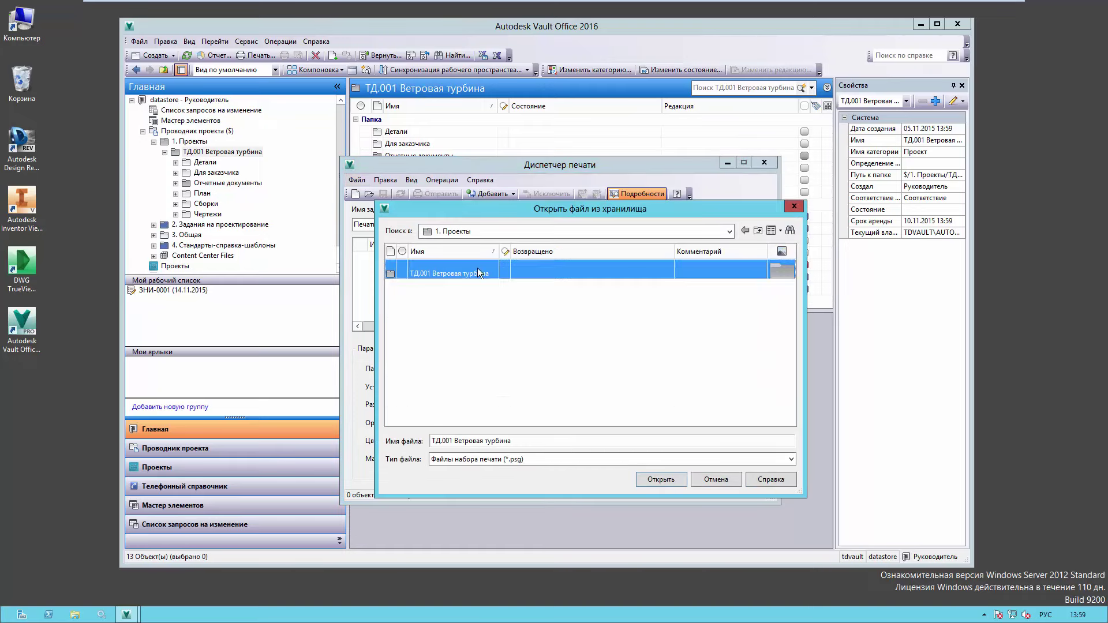
{"action": "double_click", "coordinate": [443, 275]}
{"action": "left_click", "coordinate": [472, 327]}
{"action": "scroll", "coordinate": [474, 329], "scroll_direction": "down", "scroll_amount": 2}
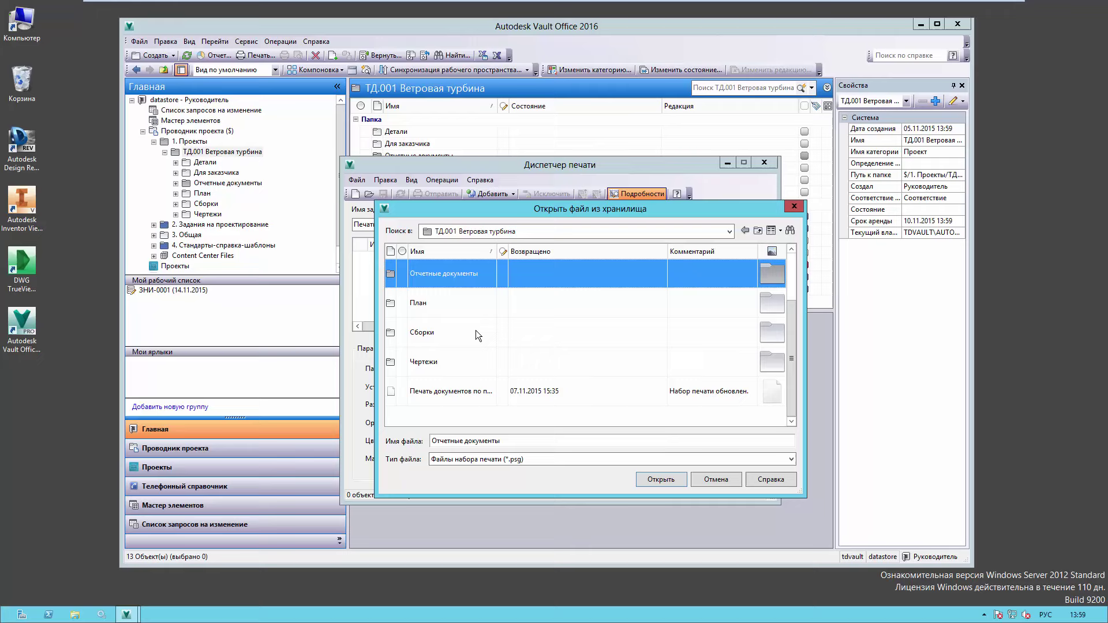
{"action": "double_click", "coordinate": [471, 382]}
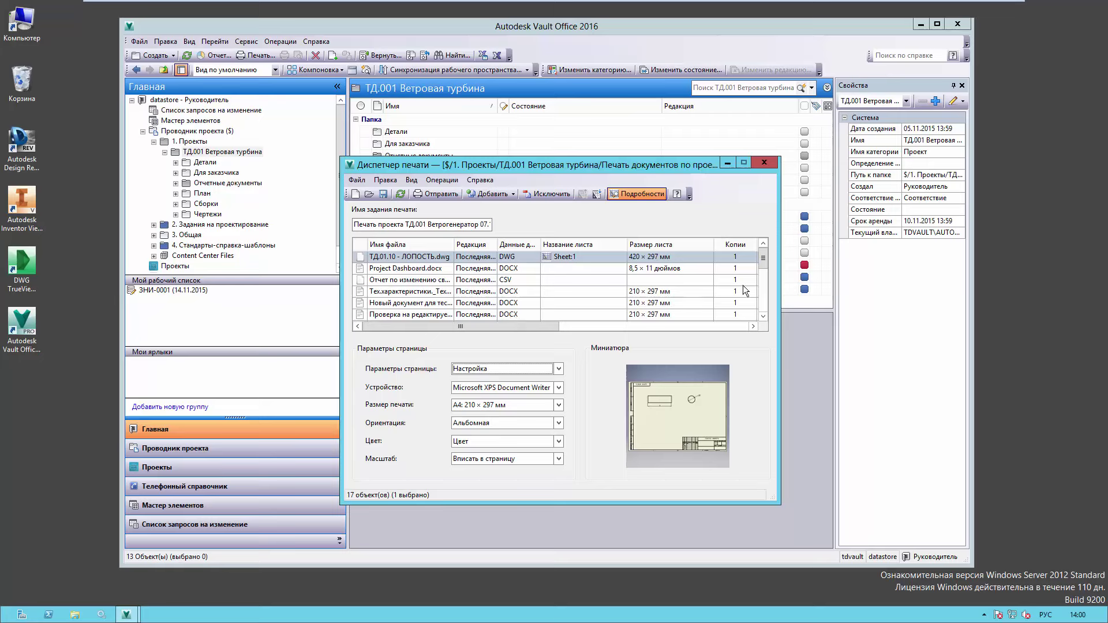
Step: Look through the files in the print list, close the print manager and save the list's changes
{"action": "mouse_move", "coordinate": [764, 261]}
{"action": "left_mouse_down"}
{"action": "mouse_move", "coordinate": [763, 279]}
{"action": "mouse_move", "coordinate": [759, 249]}
{"action": "left_mouse_up"}
{"action": "left_click", "coordinate": [760, 165]}
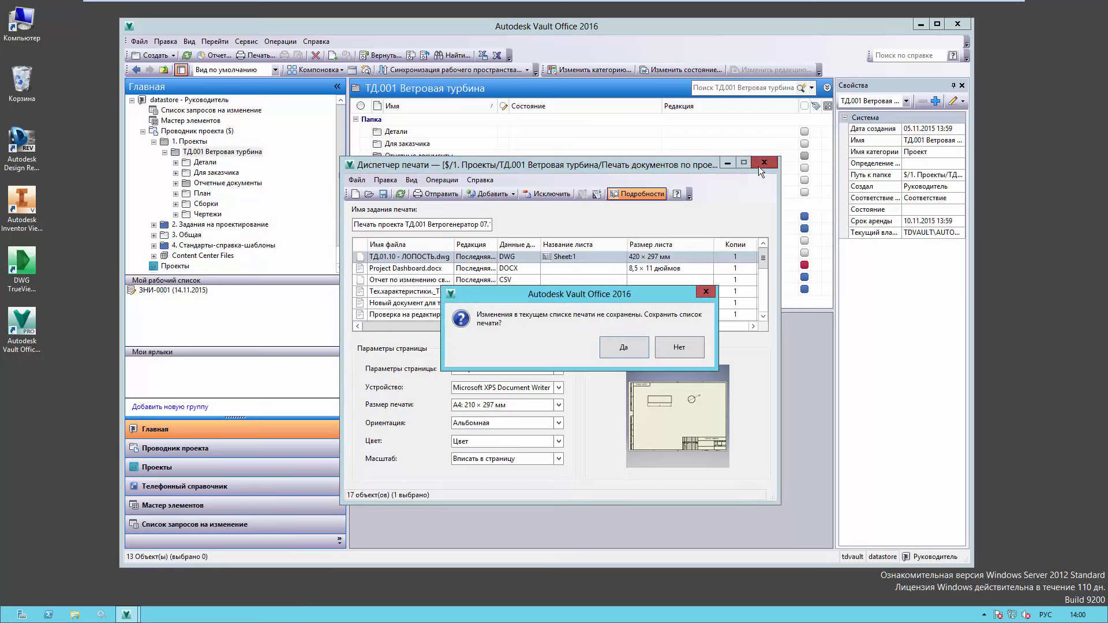
{"action": "left_click", "coordinate": [625, 349]}
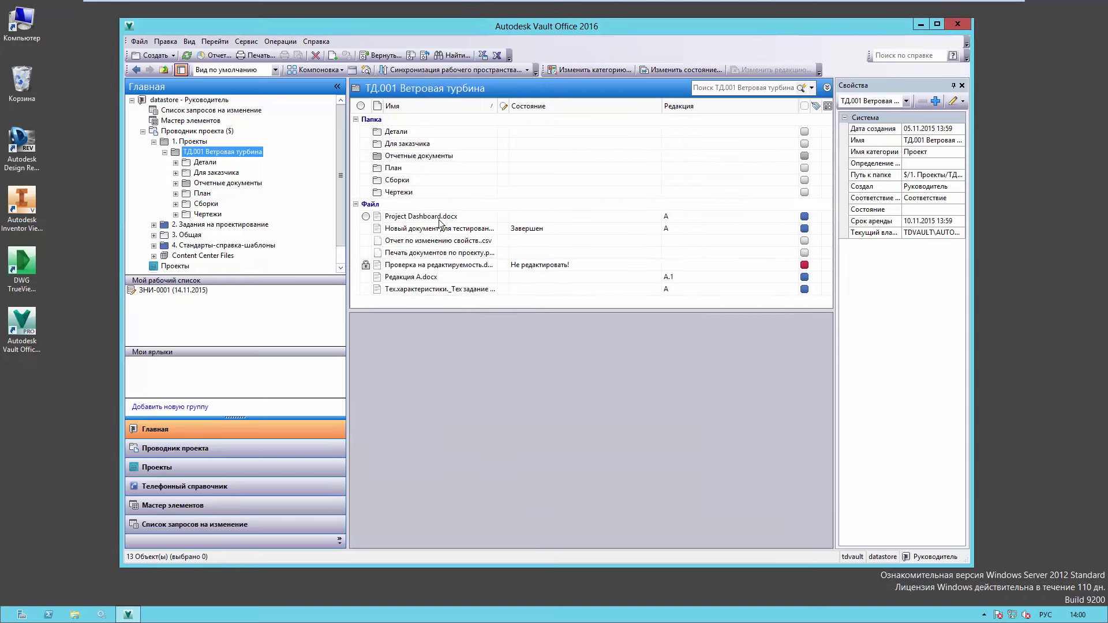
Step: Go to the project's Чертежи folder and try to open the drawing ТД.01.10 - ЛОПОСТЬ.dwg for editing
{"action": "left_click", "coordinate": [441, 229]}
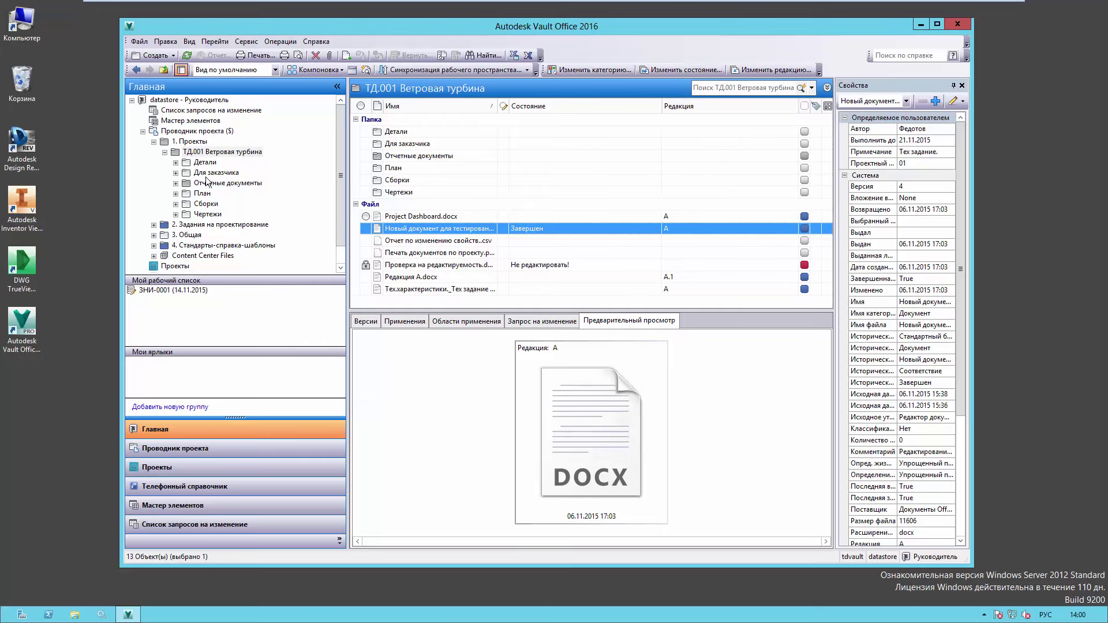
{"action": "left_click", "coordinate": [206, 215]}
{"action": "left_click", "coordinate": [520, 132]}
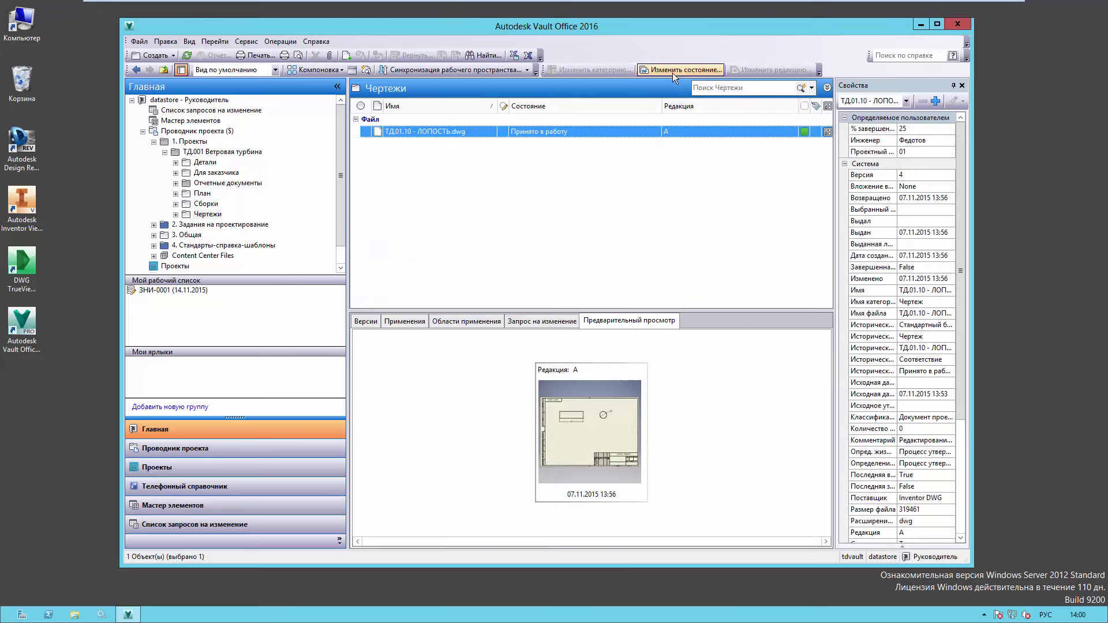
{"action": "double_click", "coordinate": [463, 131]}
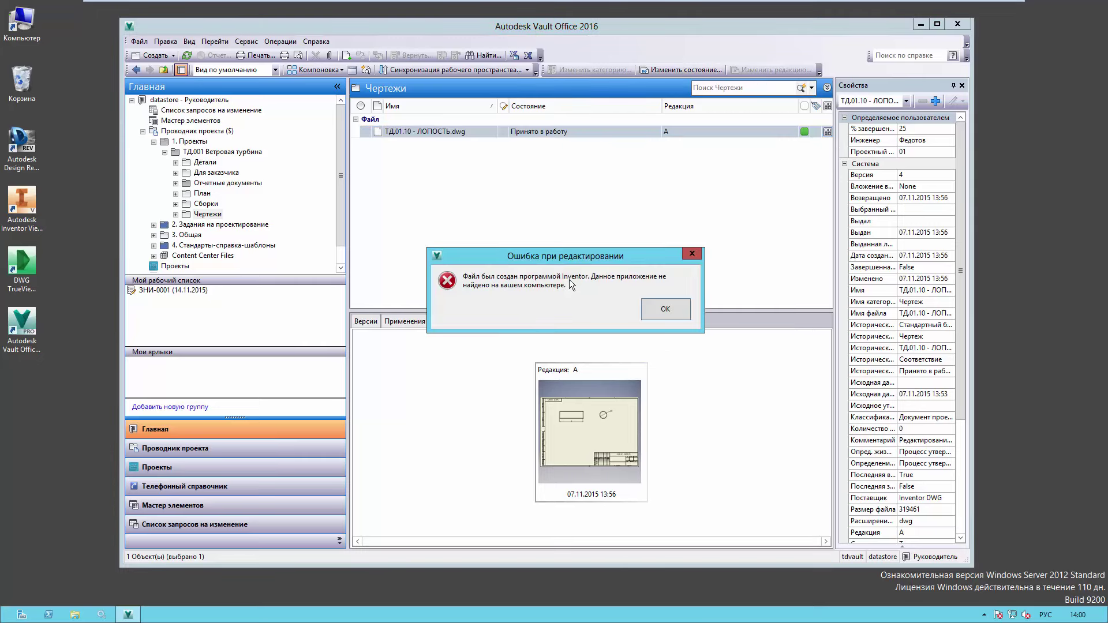
{"action": "left_click", "coordinate": [652, 307]}
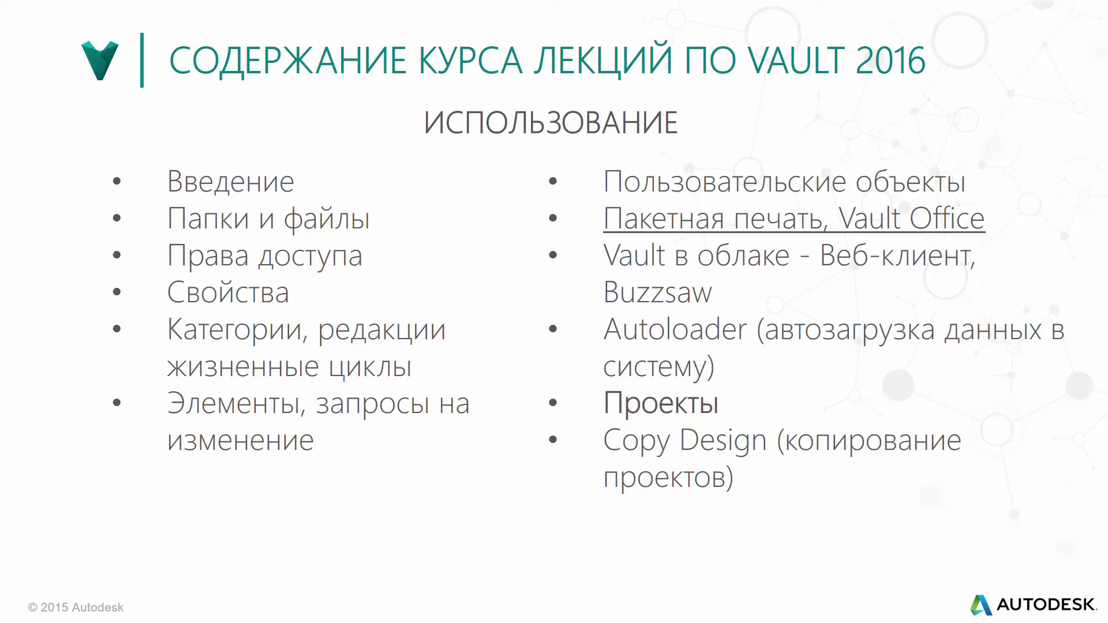
{"action": "key", "text": "Right"}
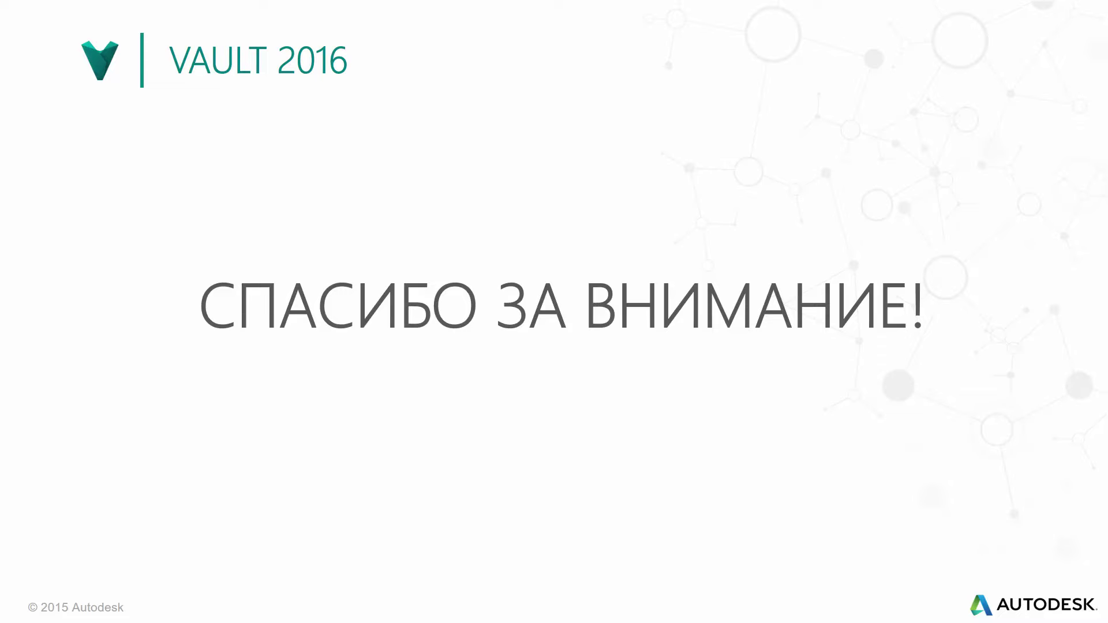
{"action": "key", "text": "Right"}
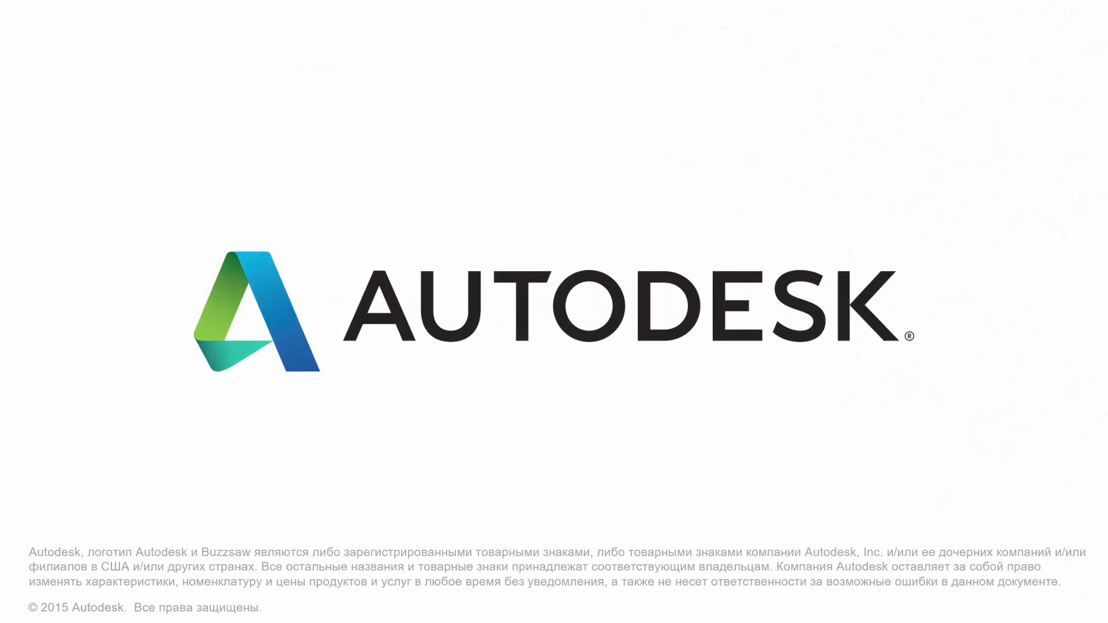